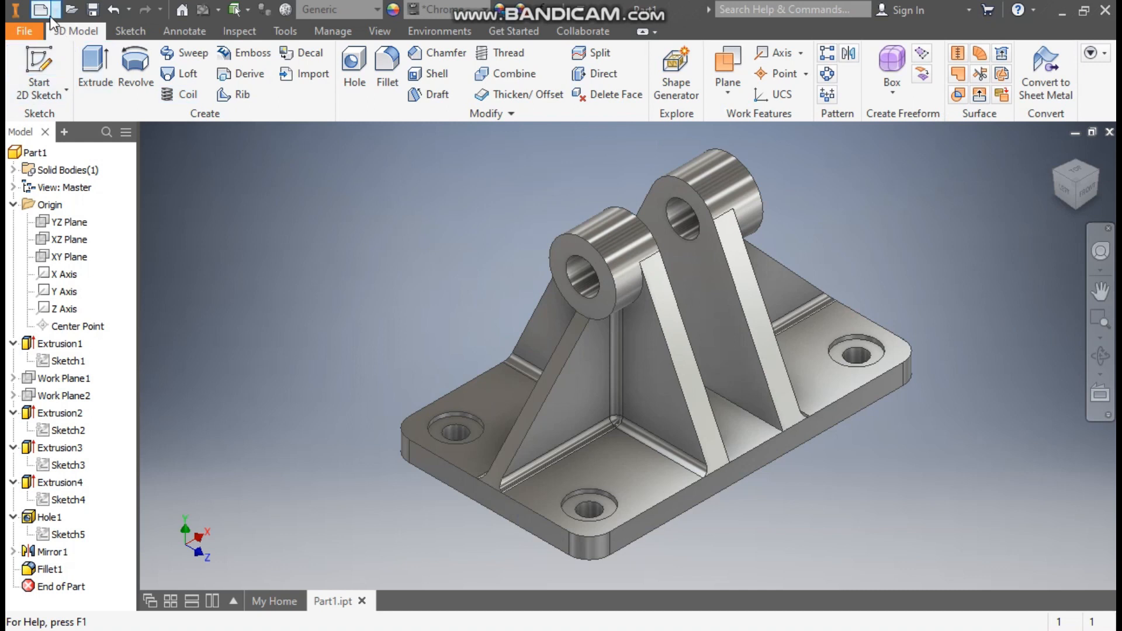
Create a new part from the metric Standard (mm).ipt template and start a sketch on the XZ plane.
left_click(737, 205)
left_click(895, 591)
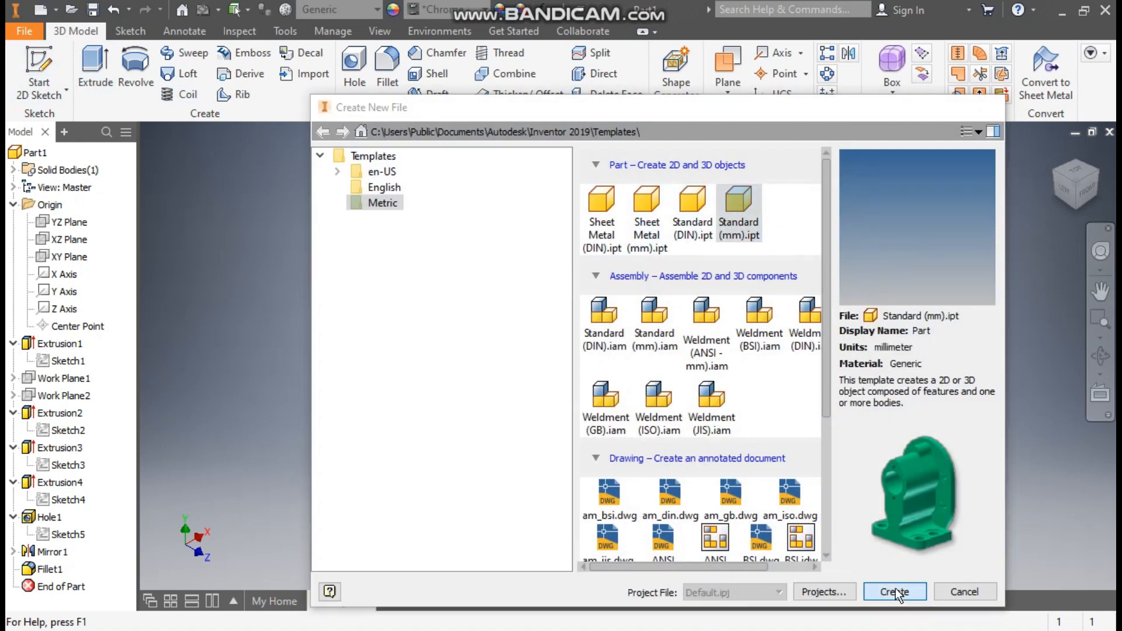
left_click(40, 67)
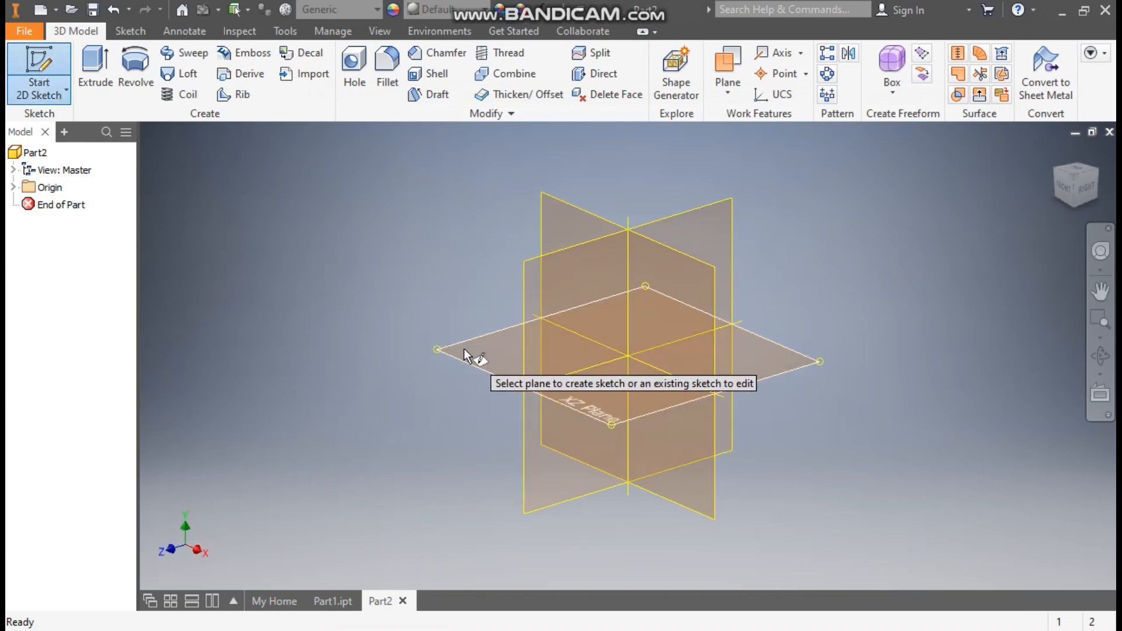
left_click(465, 348)
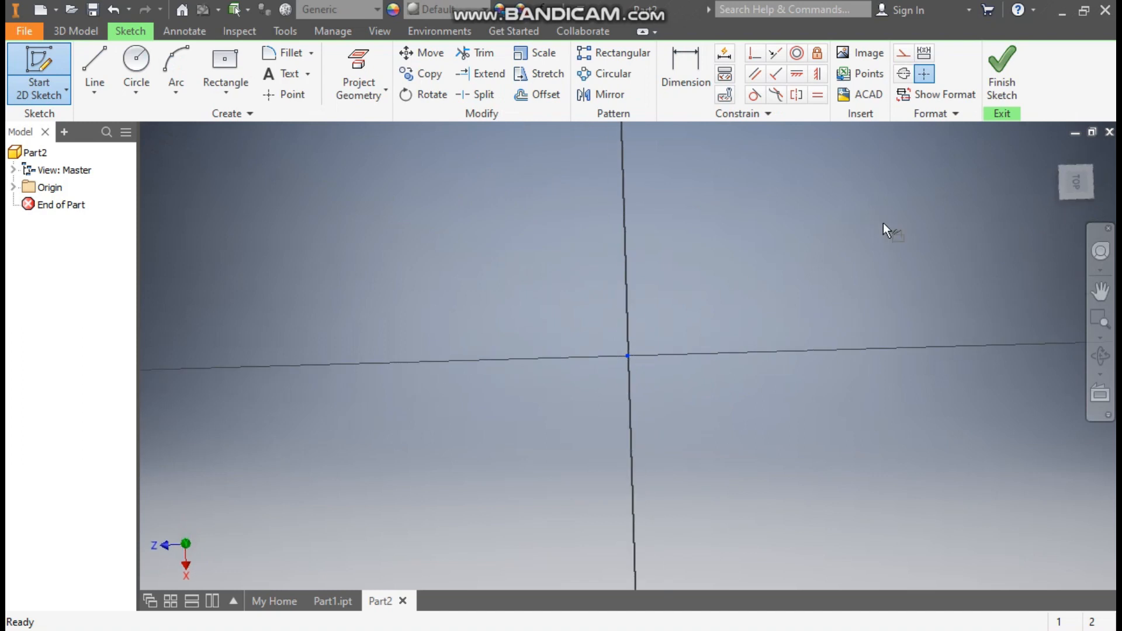
left_click(1099, 153)
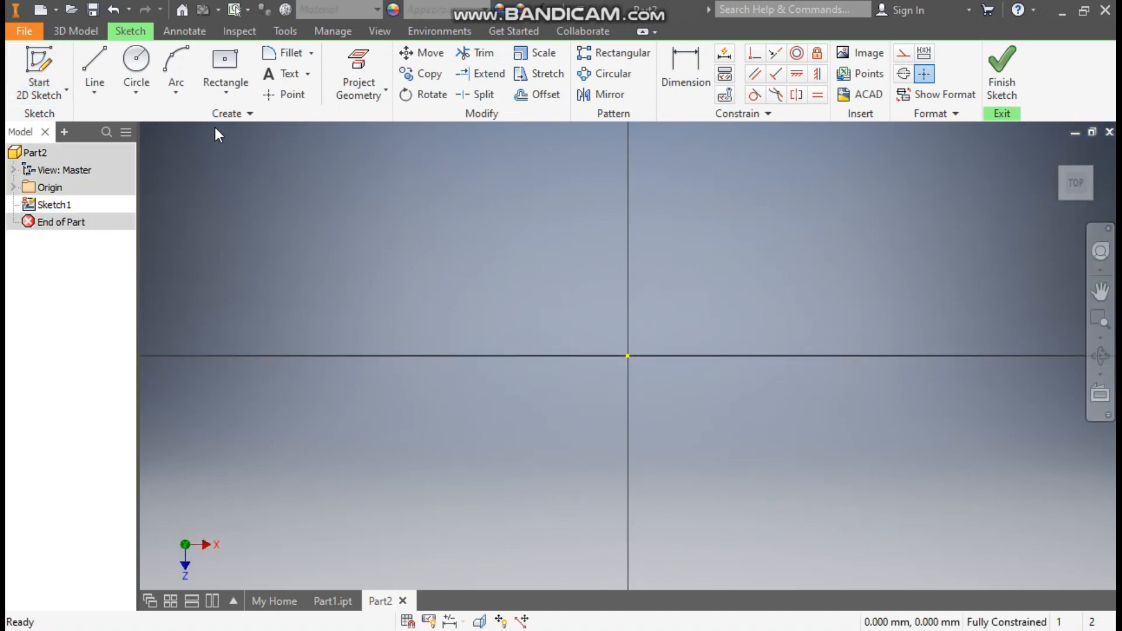
Sketch a two-point center rectangle about 315 mm wide, centered on the origin.
left_click(223, 91)
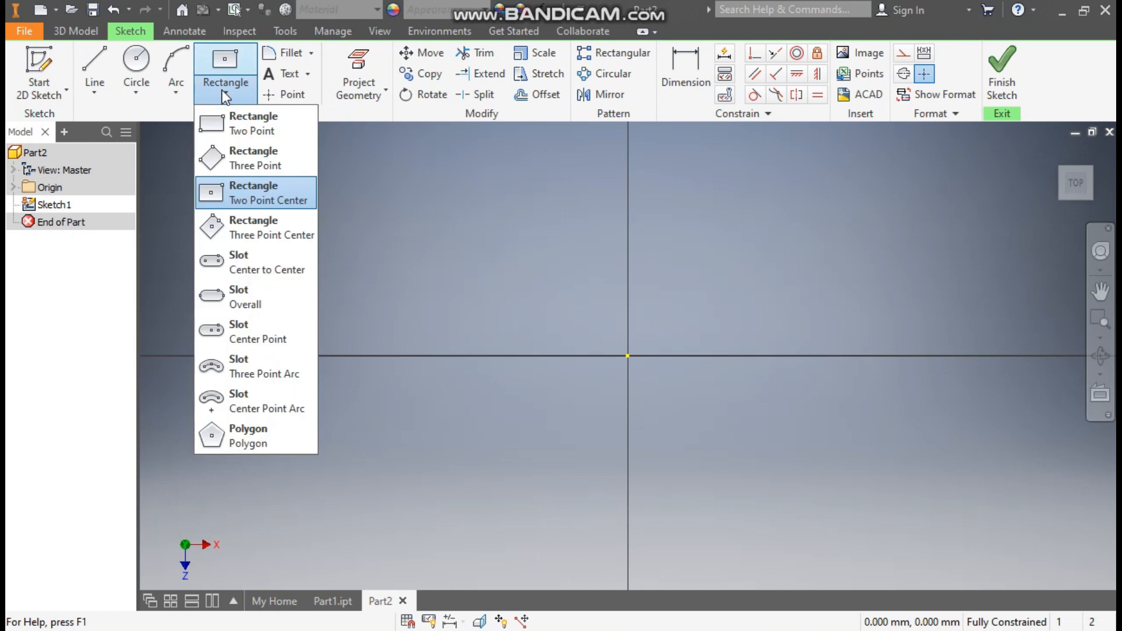
left_click(257, 201)
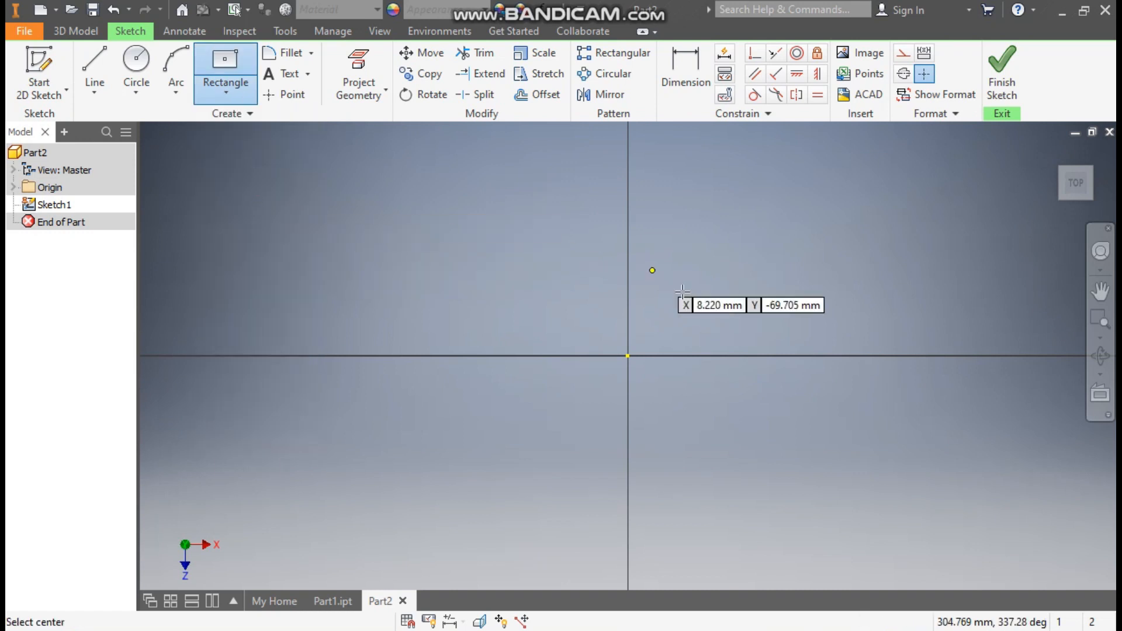
left_click(628, 355)
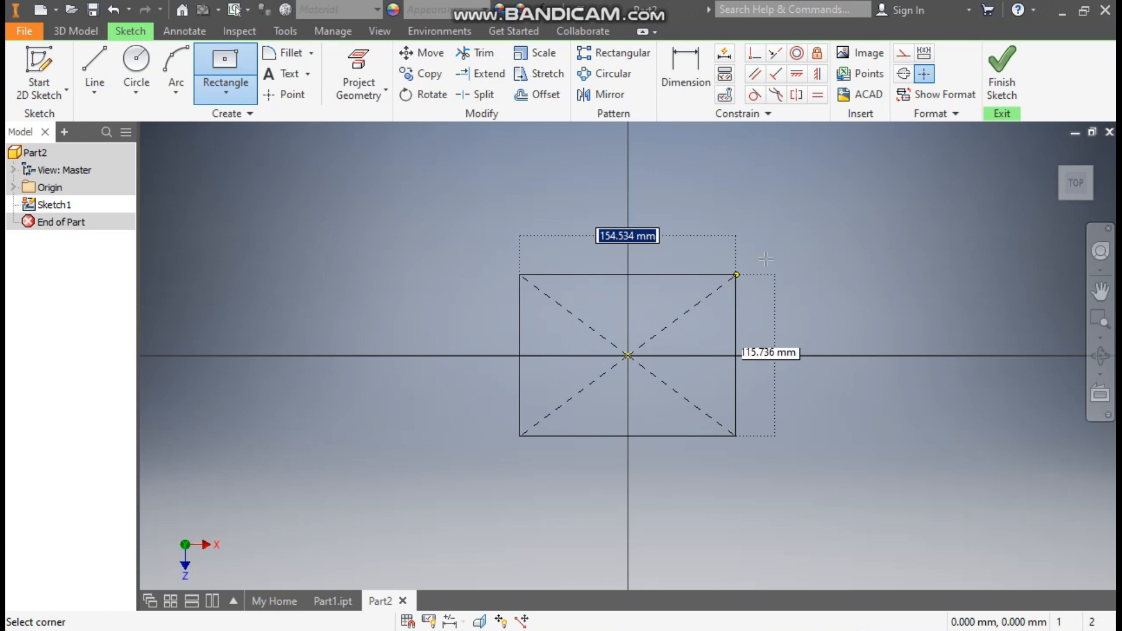
left_click(836, 246)
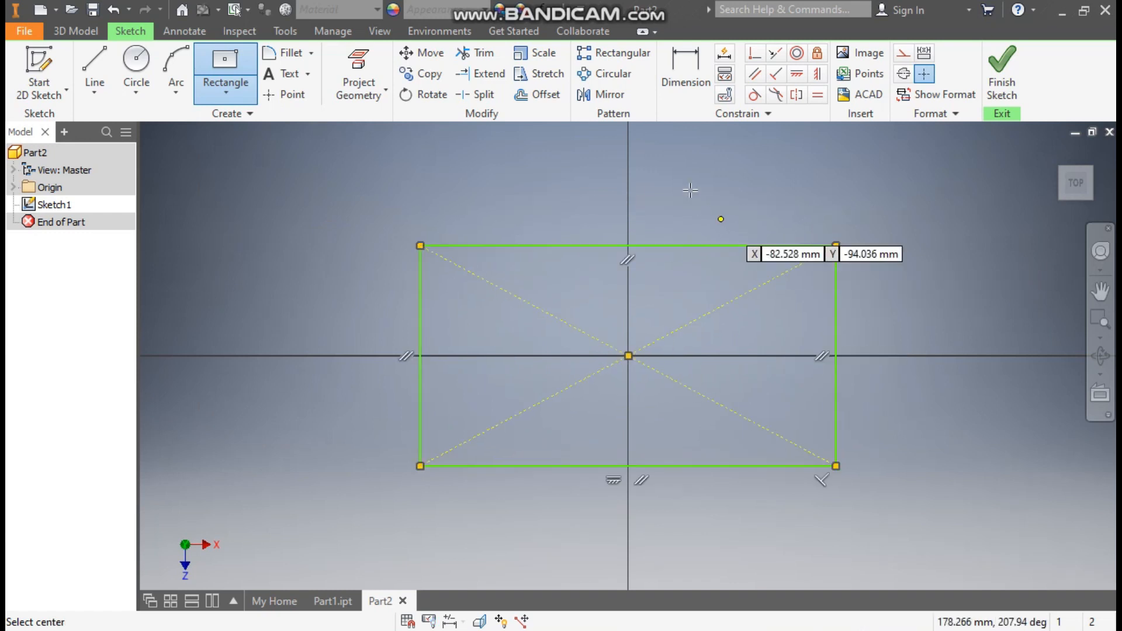
Dimension the rectangle to 250 mm wide and 150 mm high.
left_click(682, 82)
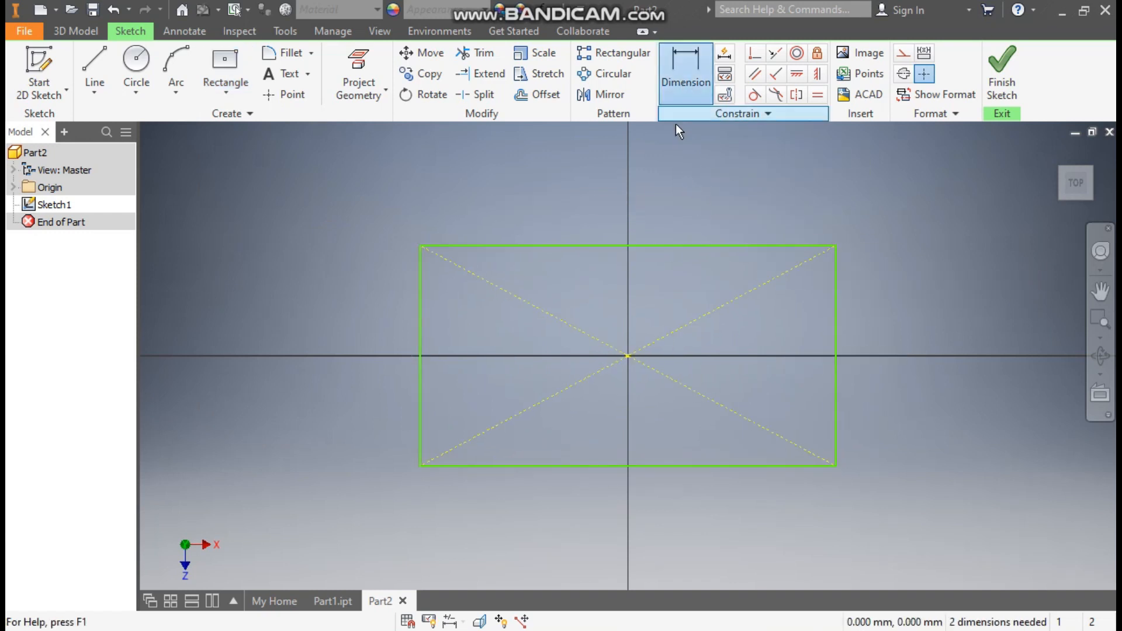
left_click(649, 246)
left_click(648, 197)
type("25")
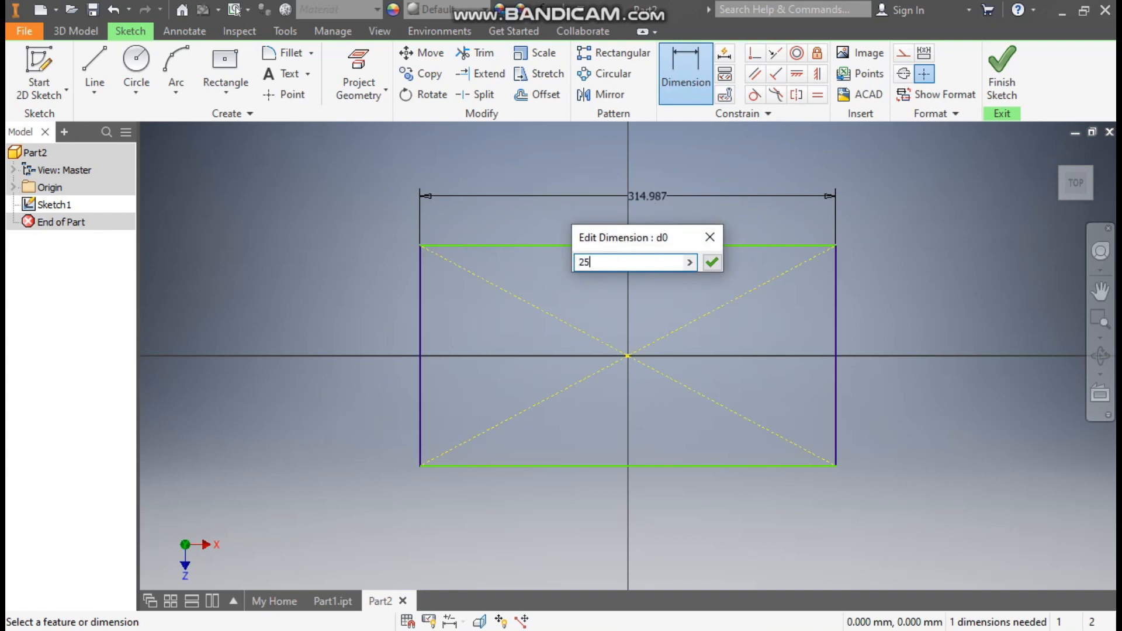
type("0")
key("Return")
left_click(463, 317)
left_click(378, 333)
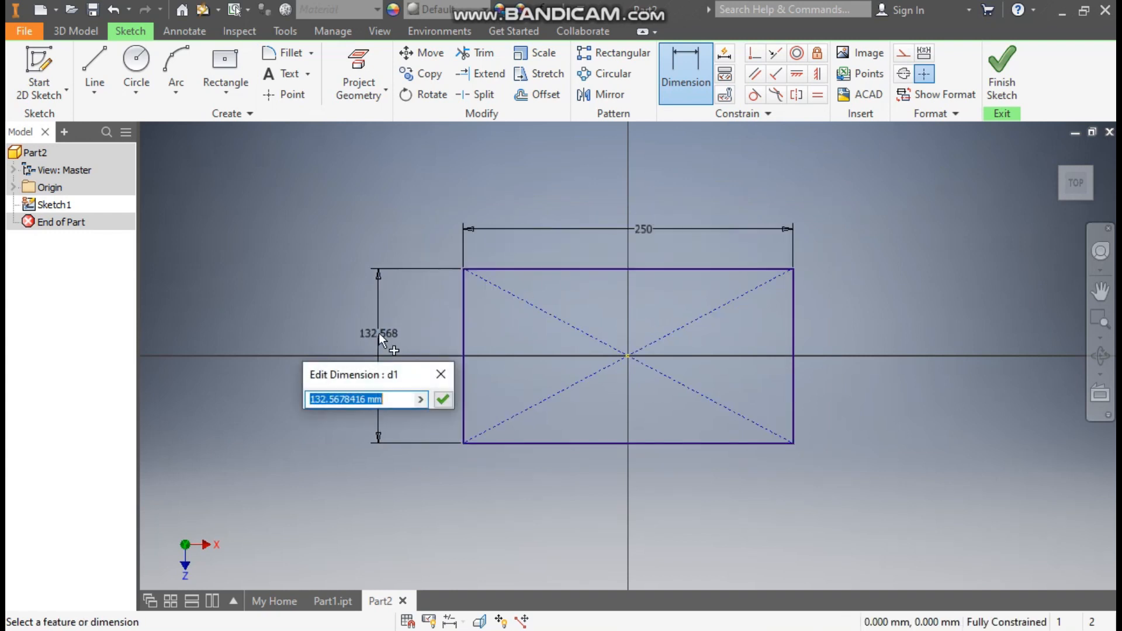
type("150")
key("Return")
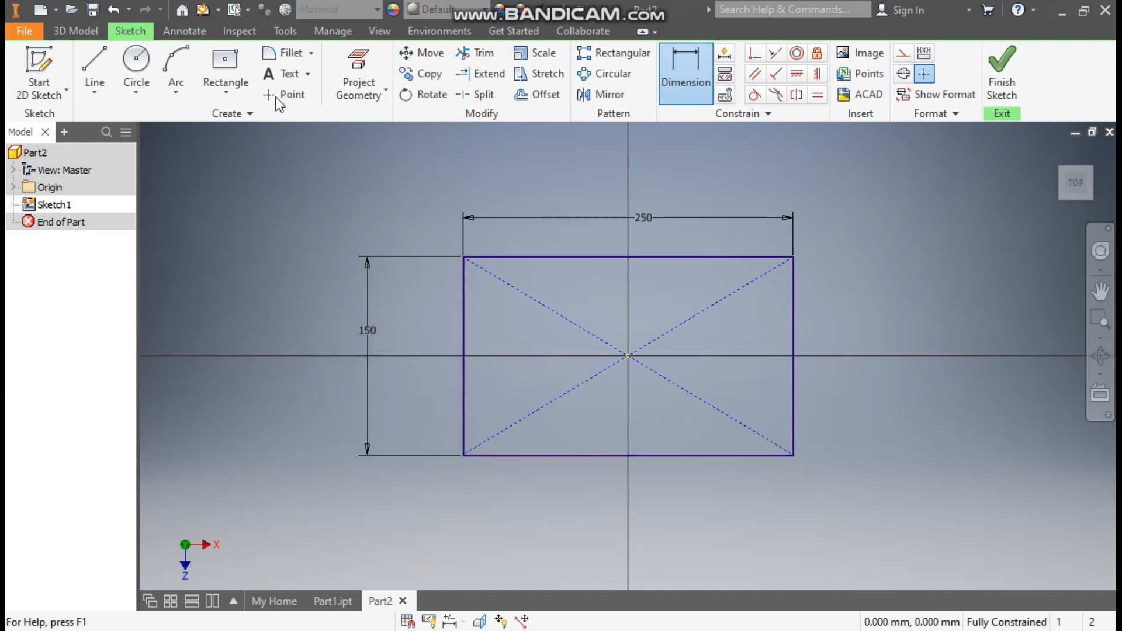
Round all four corners of the rectangle with 15 mm sketch fillets.
left_click(285, 54)
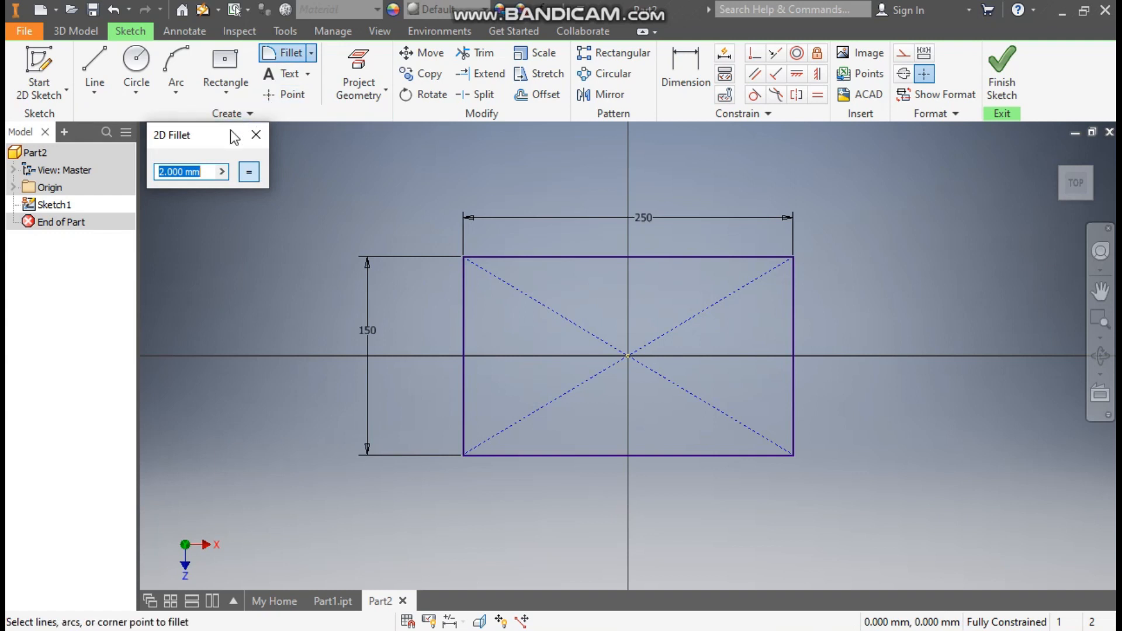
type("15")
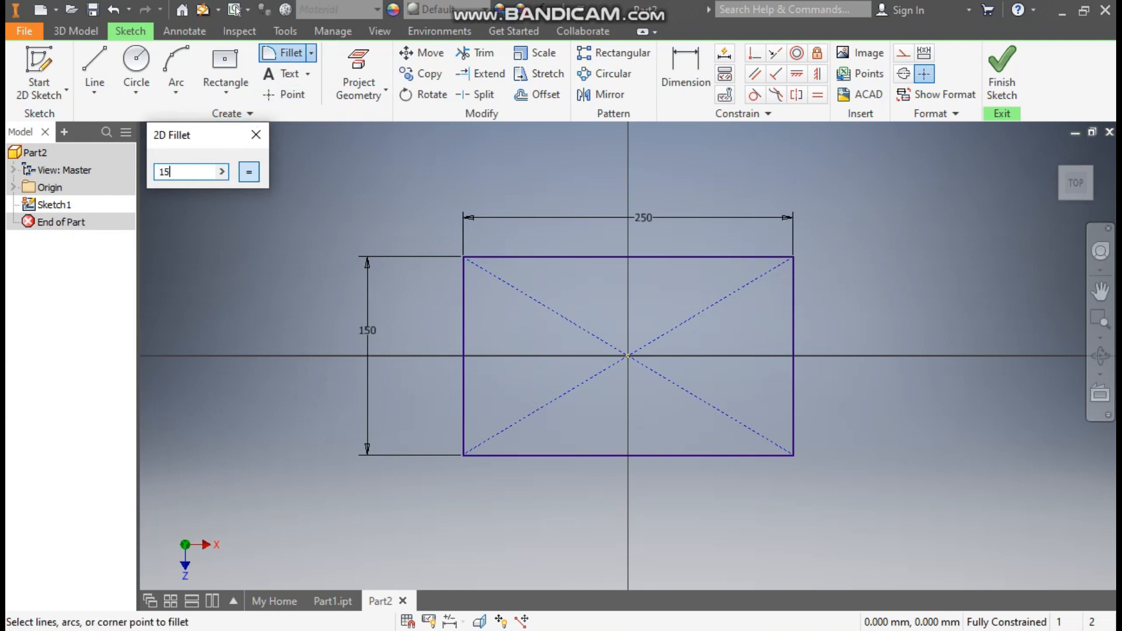
left_click(492, 257)
left_click(465, 285)
left_click(507, 456)
left_click(465, 434)
left_click(794, 289)
left_click(764, 456)
left_click(793, 416)
left_click(255, 136)
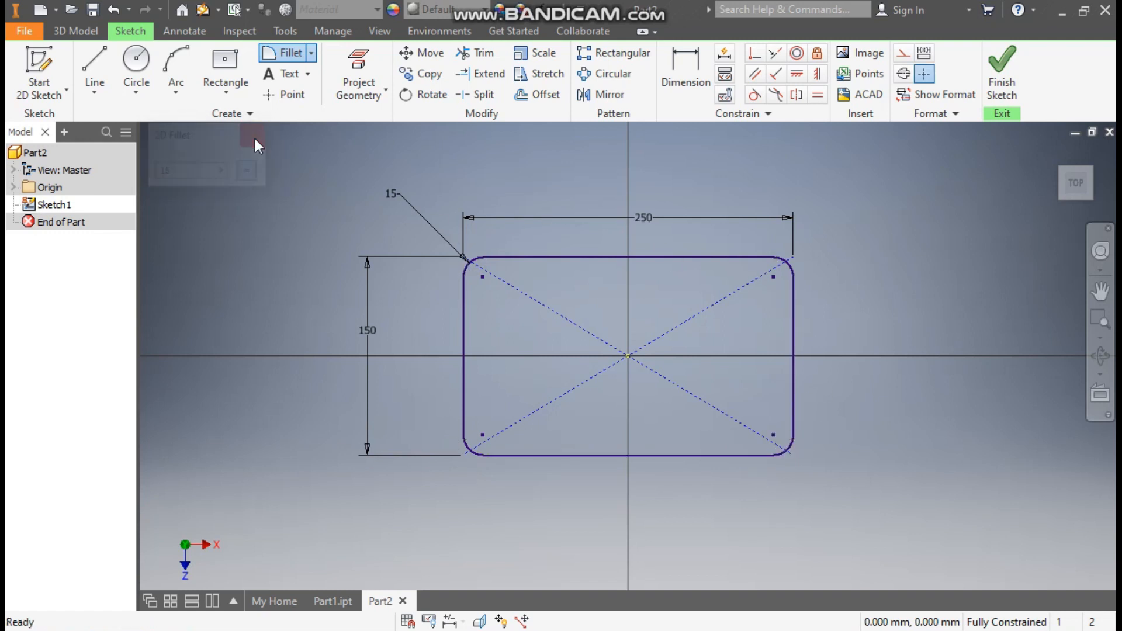
Finish the sketch and extrude the rounded rectangle 15 mm upward as the base plate.
left_click(996, 76)
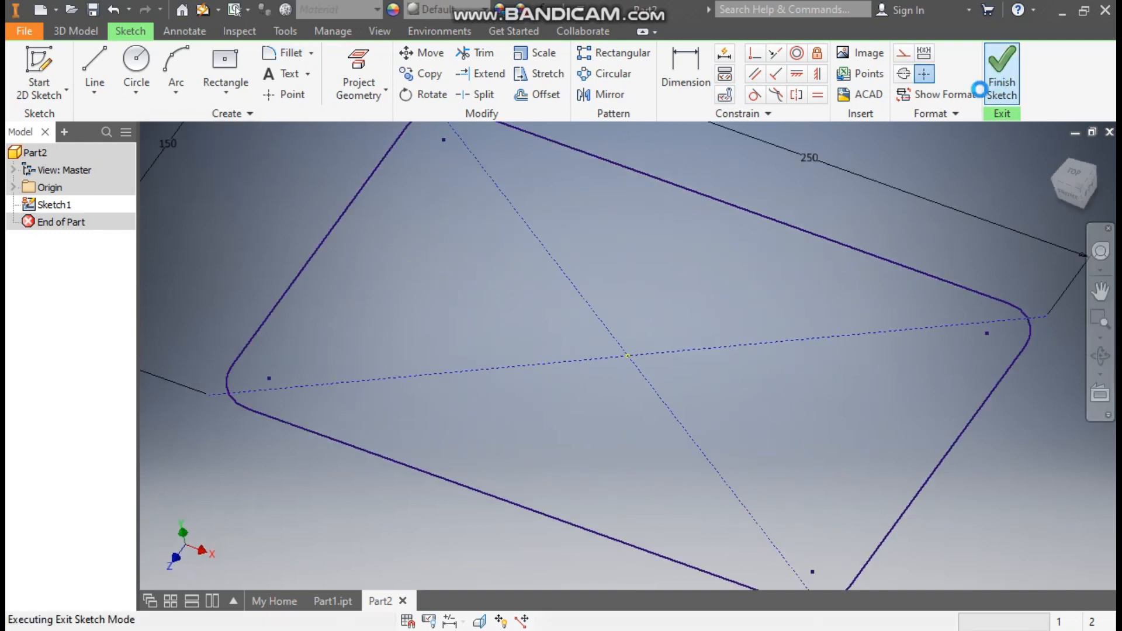
middle_click_drag(759, 375, 686, 416)
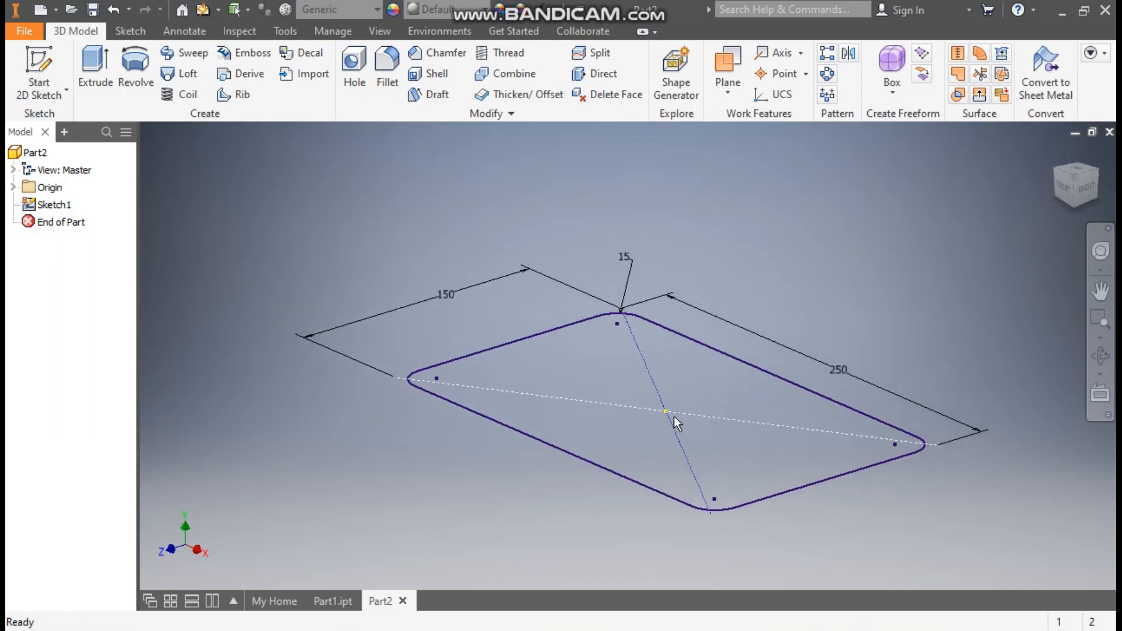
left_click(103, 72)
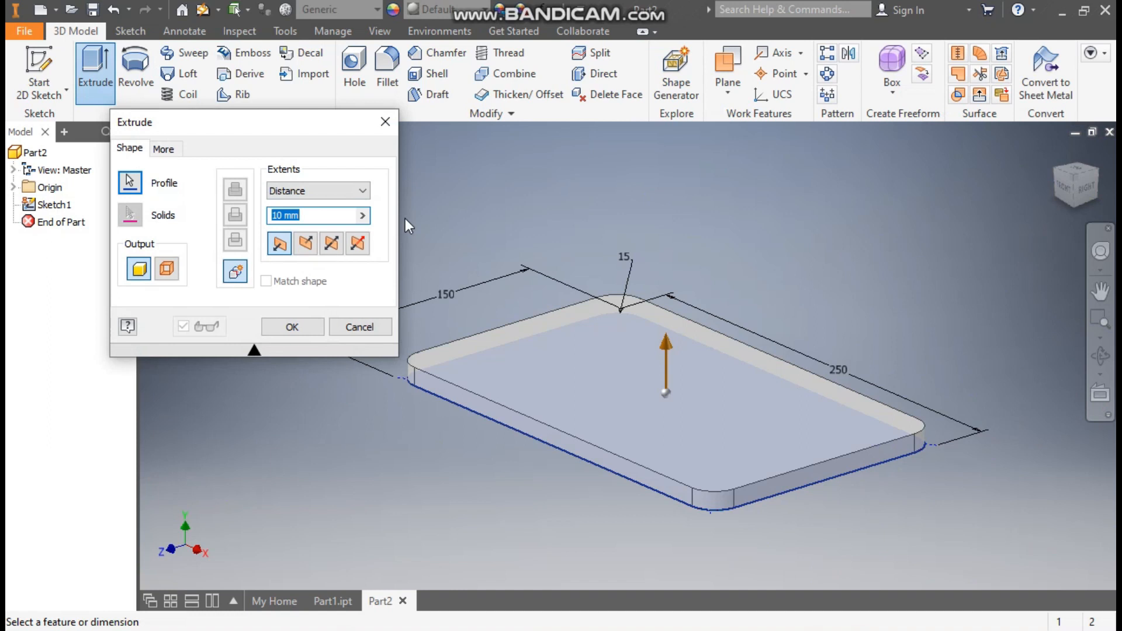
type("15")
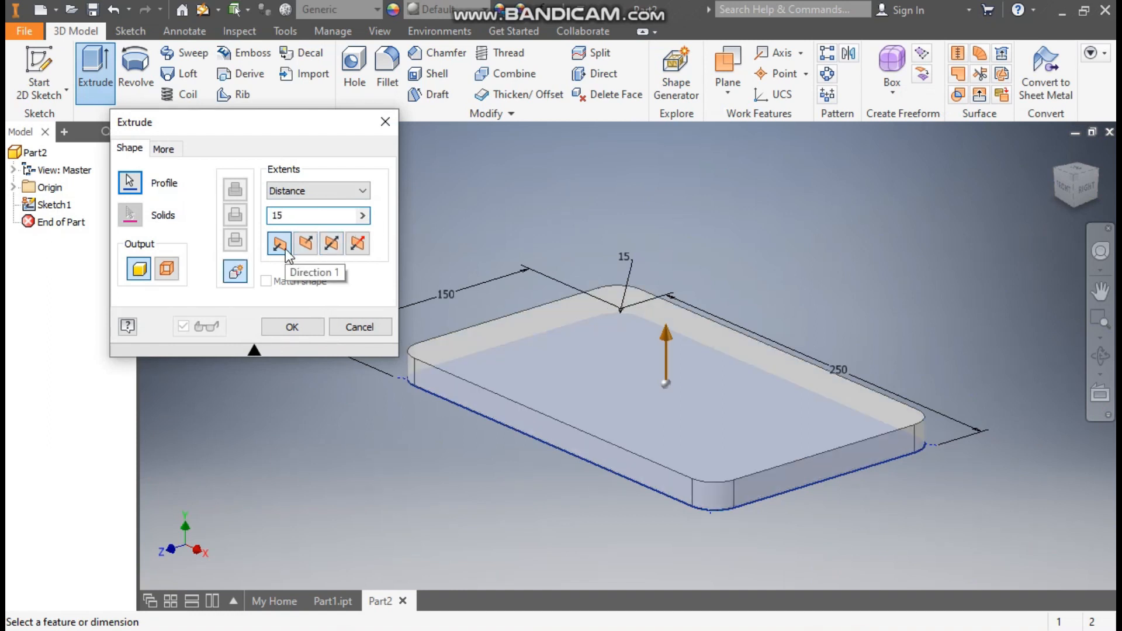
left_click(283, 323)
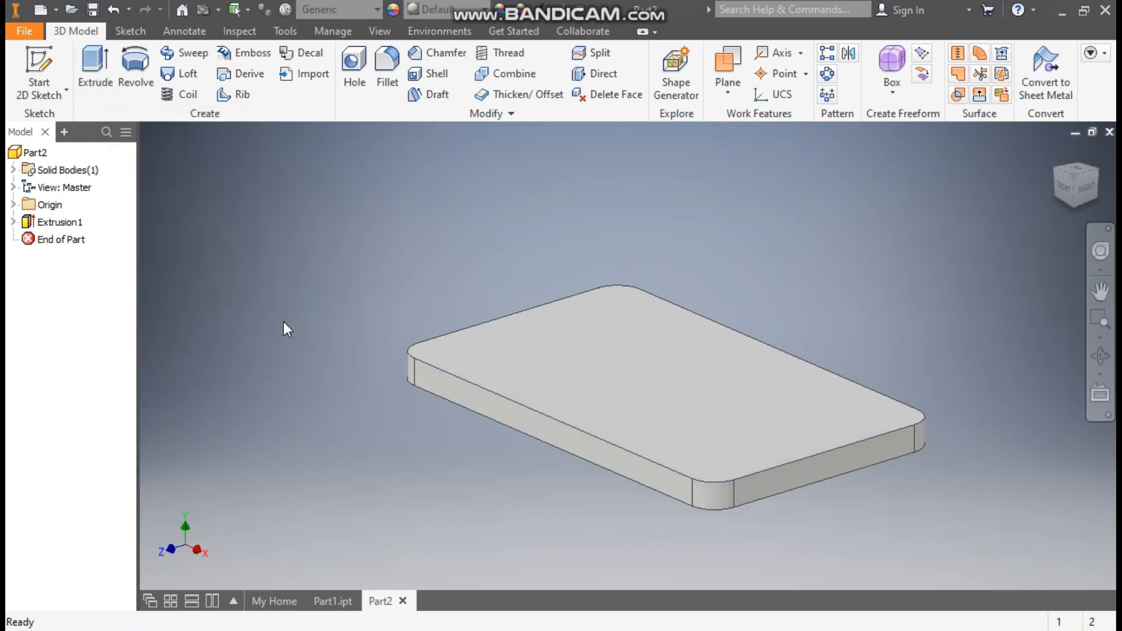
Check the finished bracket in Part1.ipt, and in Part2 create a work plane offset -20 mm from the YZ plane.
left_click(1052, 170)
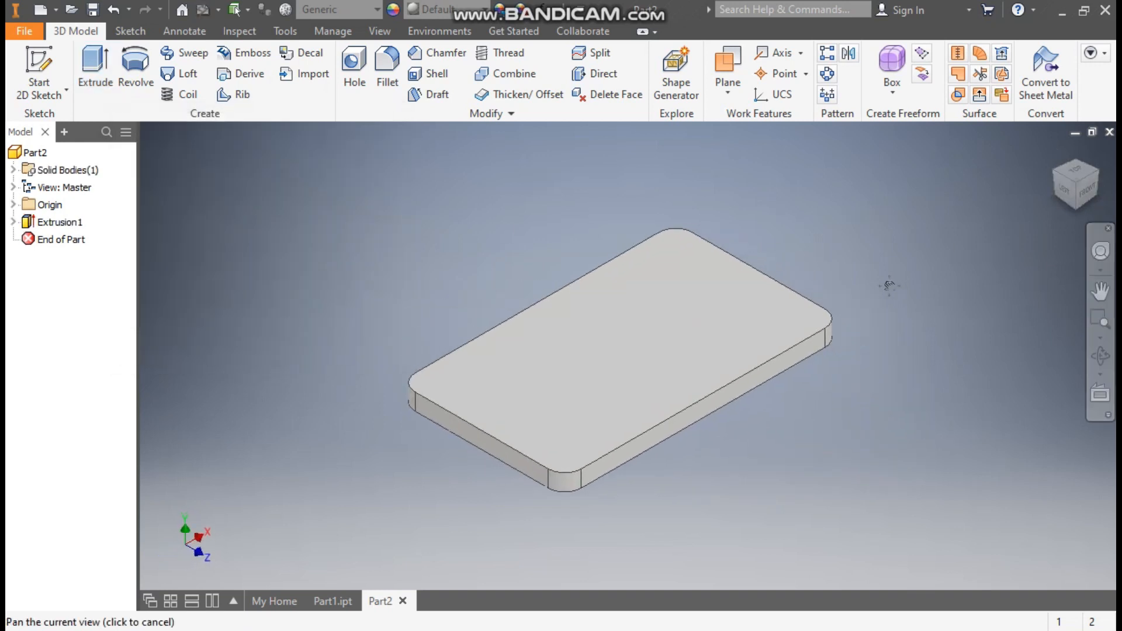
middle_click_drag(889, 286, 873, 296)
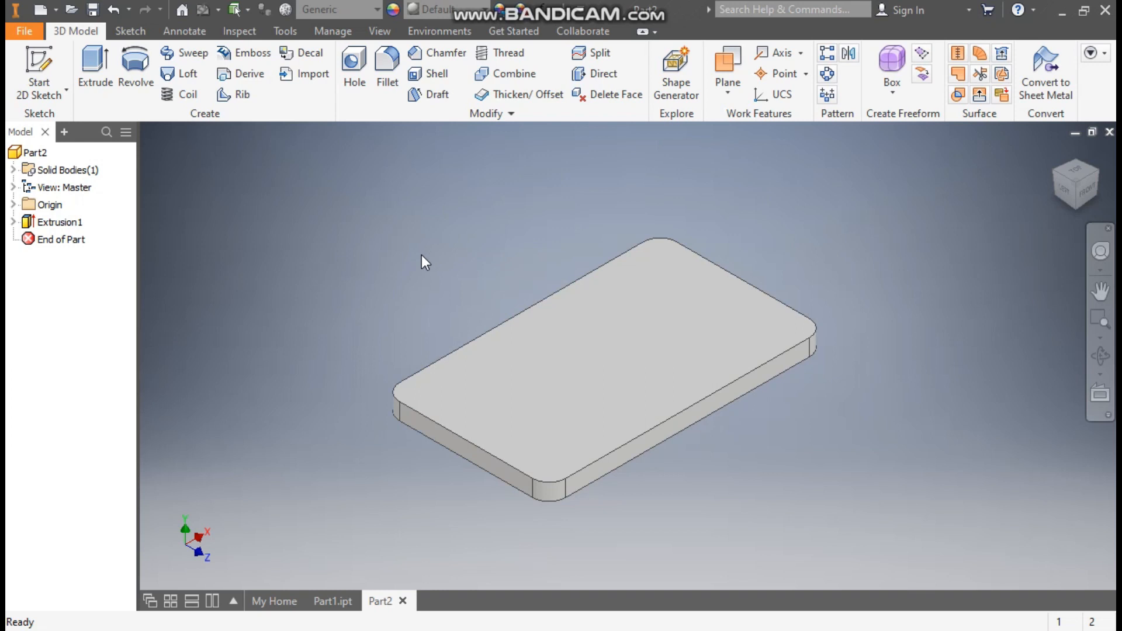
left_click(319, 602)
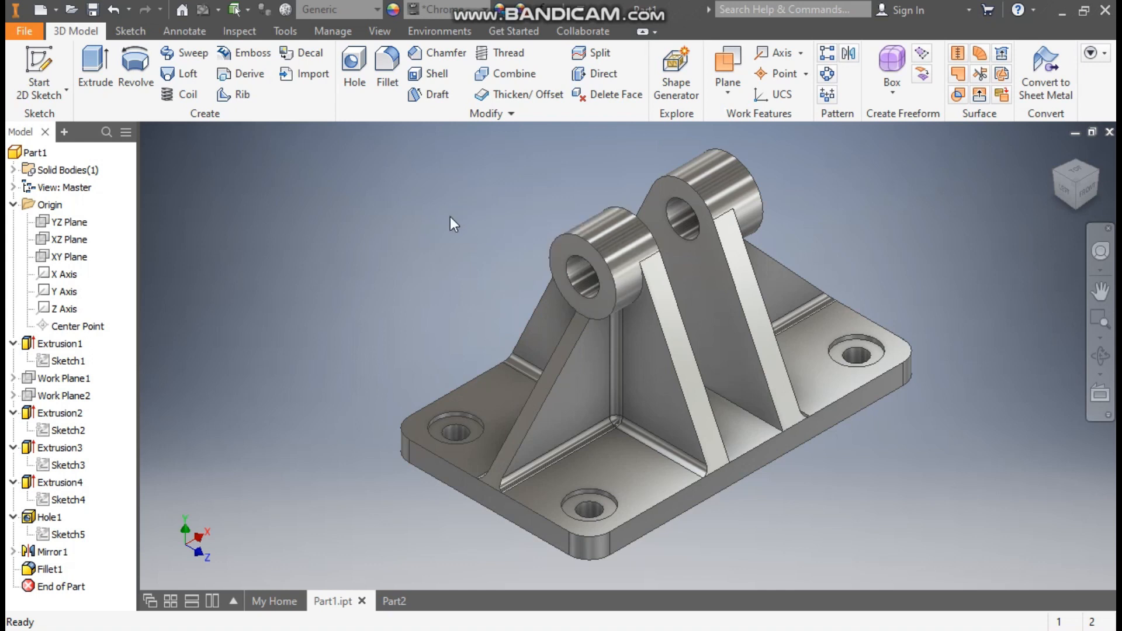
left_click(391, 603)
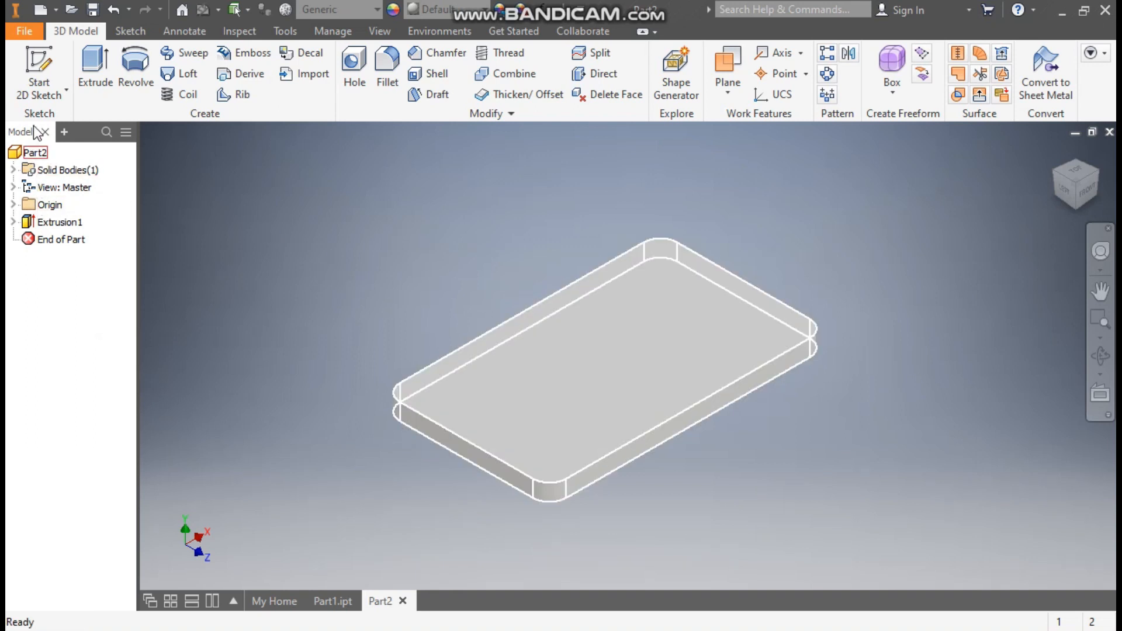
left_click(14, 204)
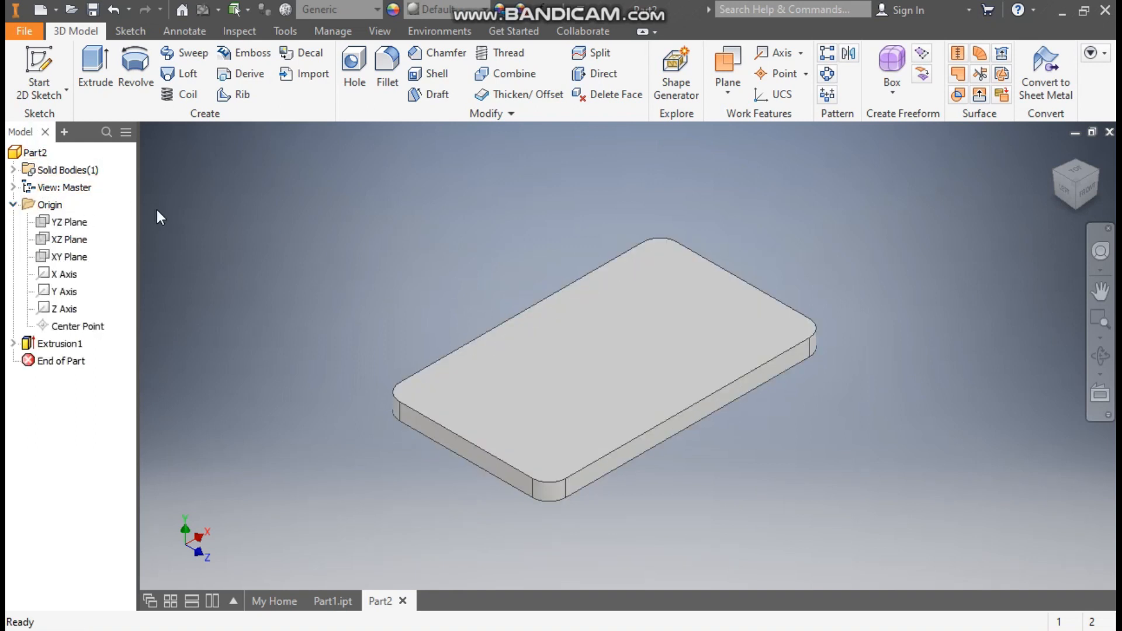
left_click(729, 93)
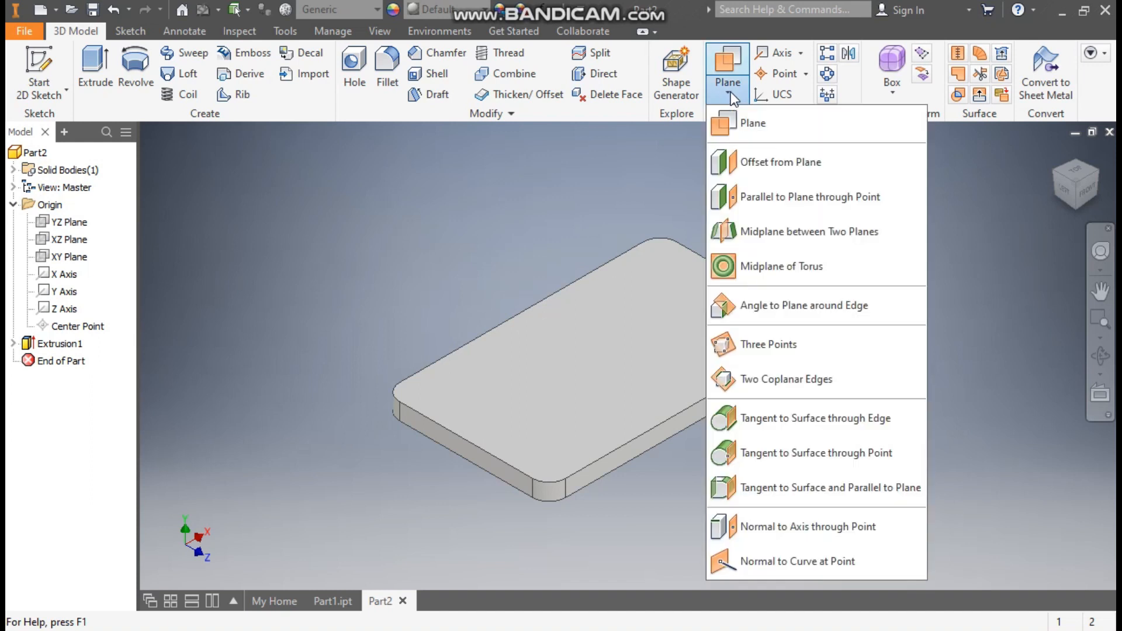
left_click(776, 167)
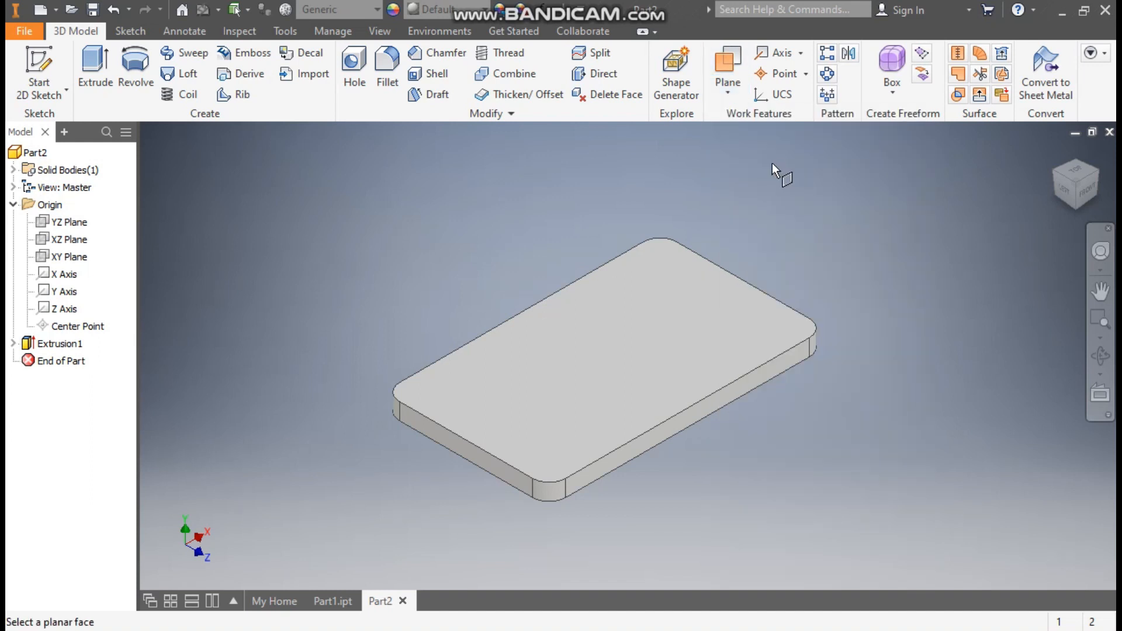
left_click(74, 225)
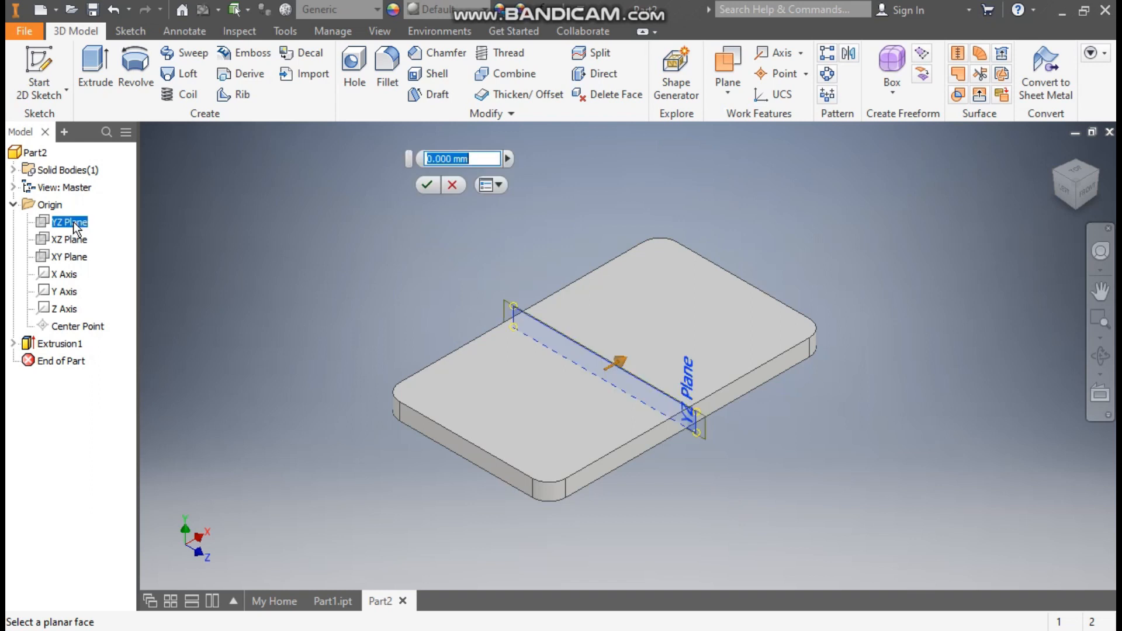
type("-20")
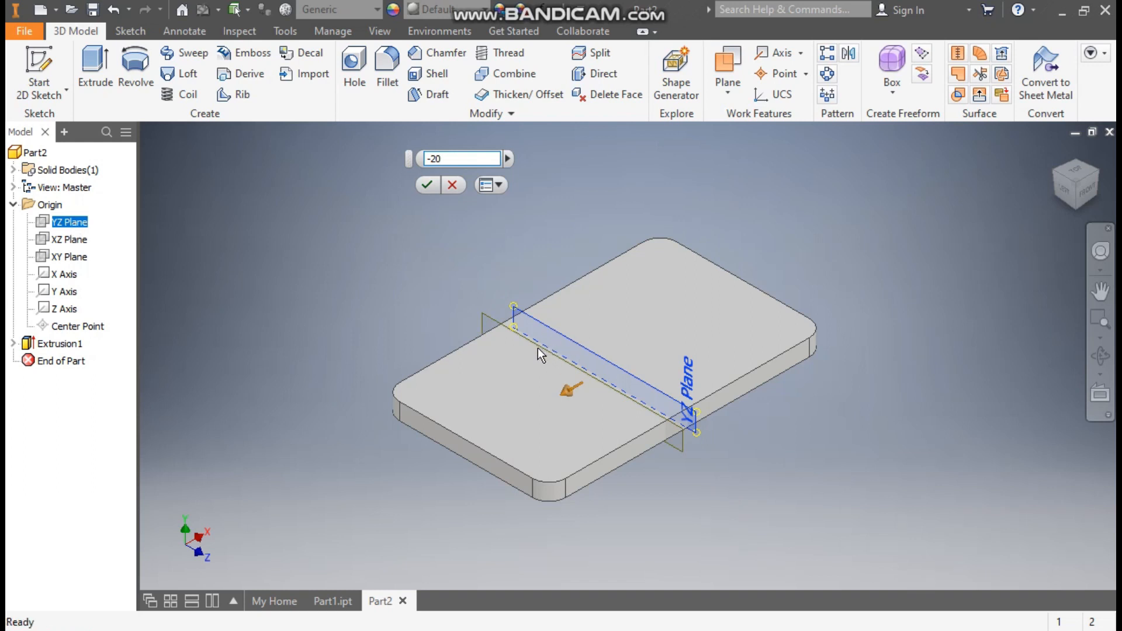
left_click(430, 190)
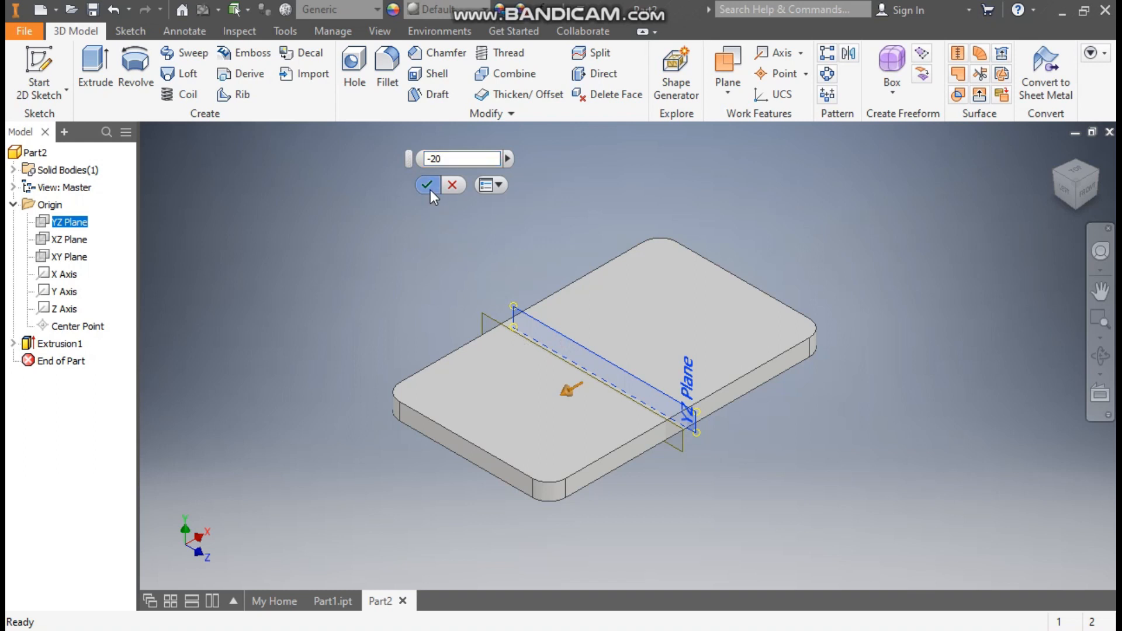
Start a sketch on the offset work plane and draw a 50 mm diameter circle centered on the vertical axis above the plate.
left_click(525, 336)
left_click(571, 321)
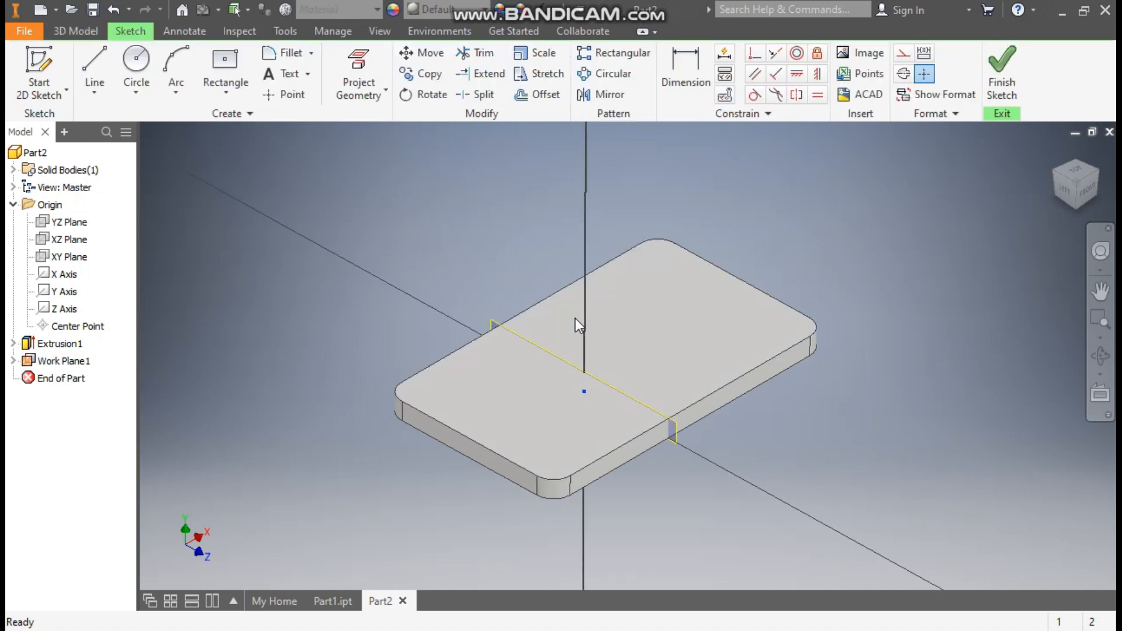
left_click(139, 68)
middle_click_drag(696, 210, 626, 269)
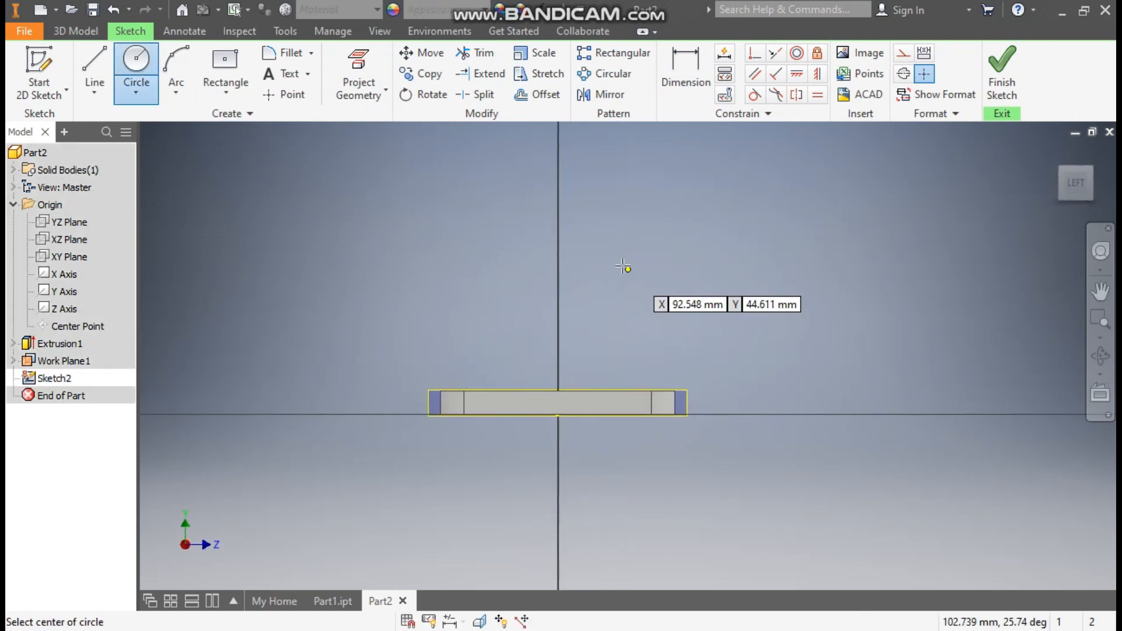
left_click(558, 218)
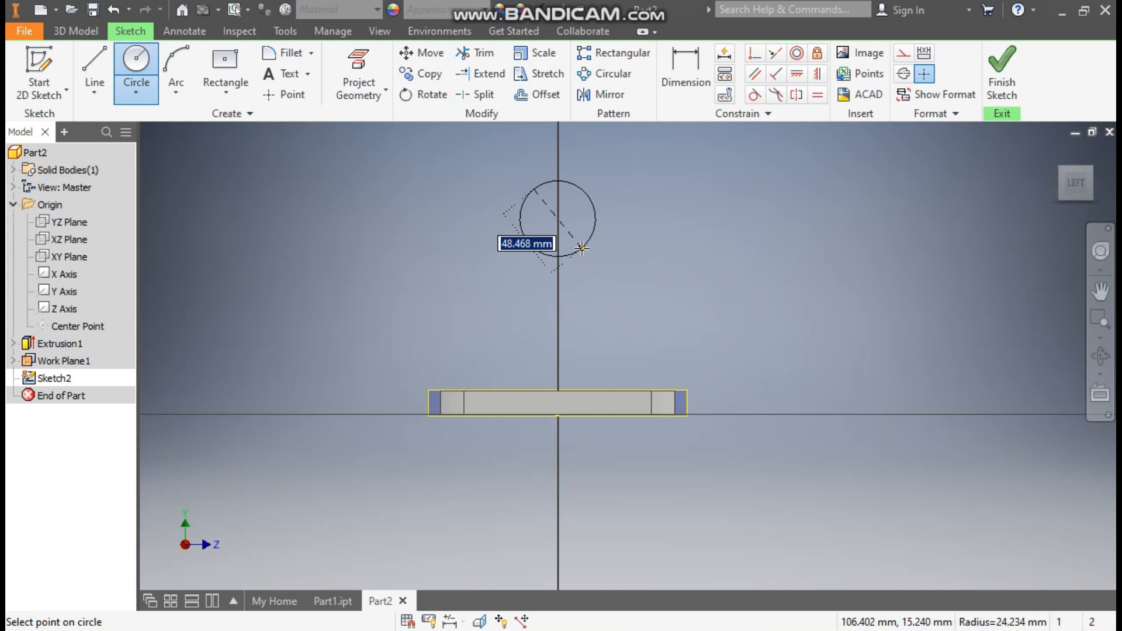
type("50")
key("Return")
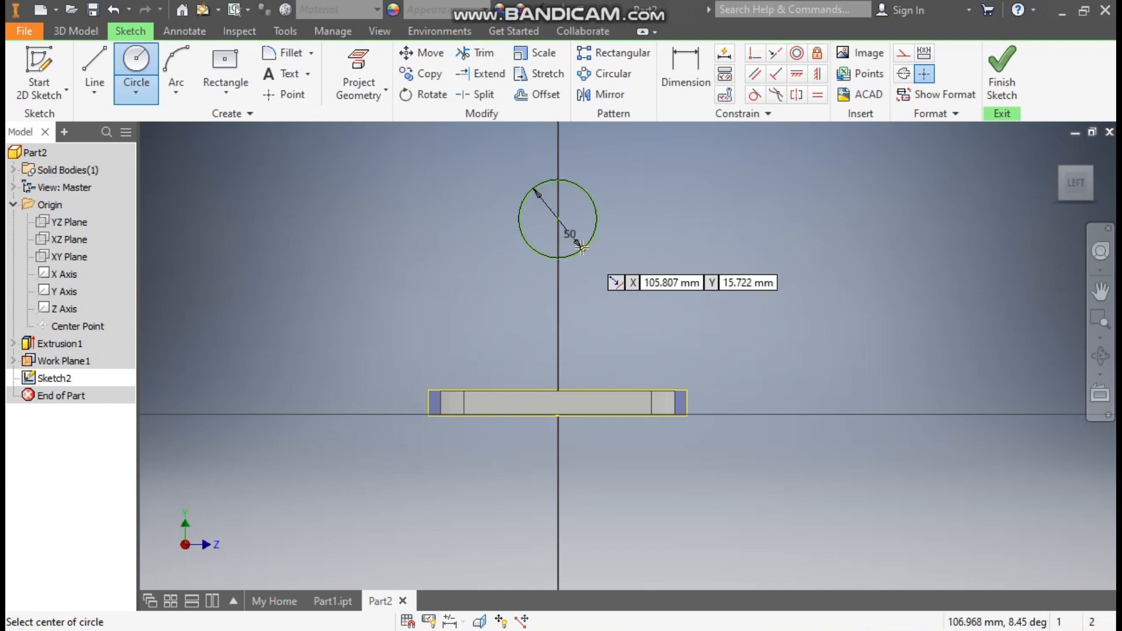
Draw a 25 mm diameter circle concentric with the 50 mm circle.
left_click(558, 219)
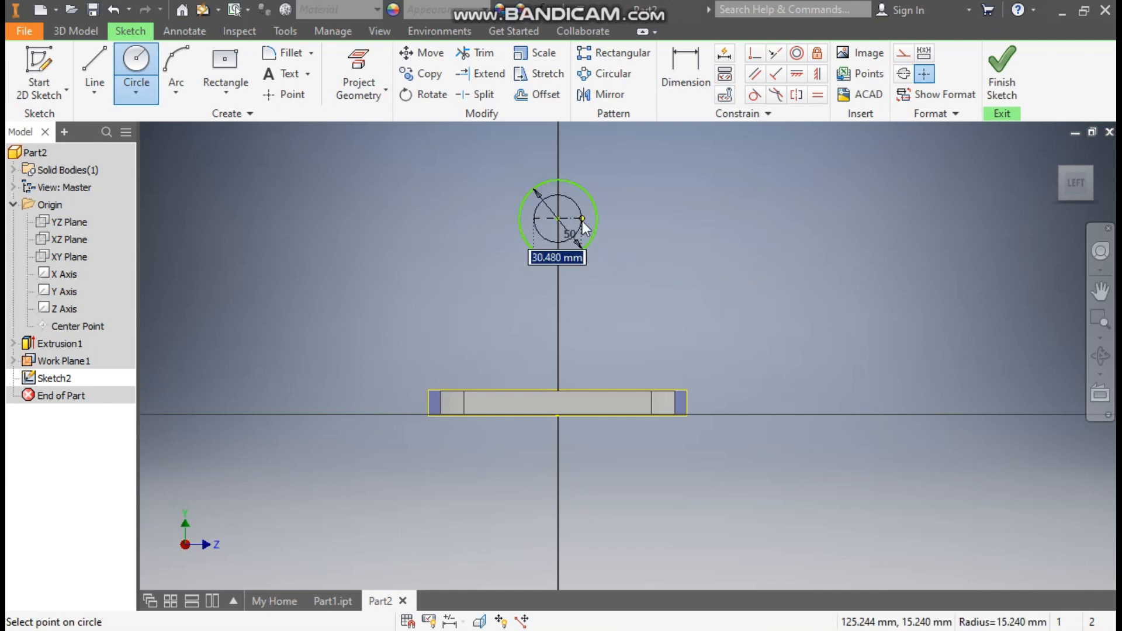
type("25")
key("Return")
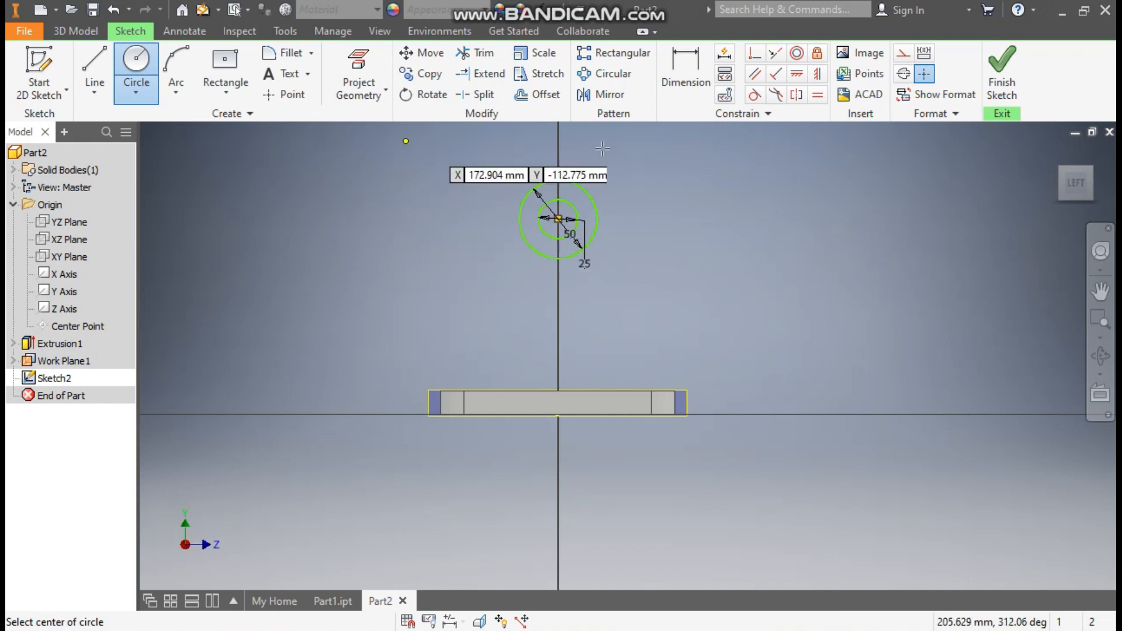
Dimension the circles' center at 100.5 mm from the base plate's upper edge.
left_click(695, 69)
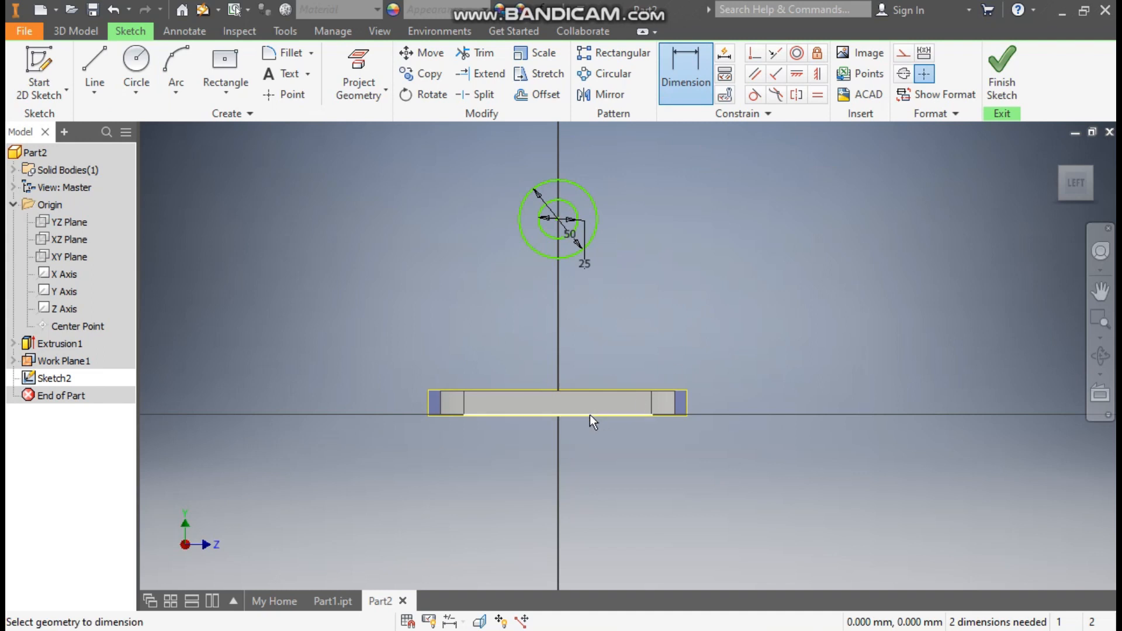
left_click(594, 391)
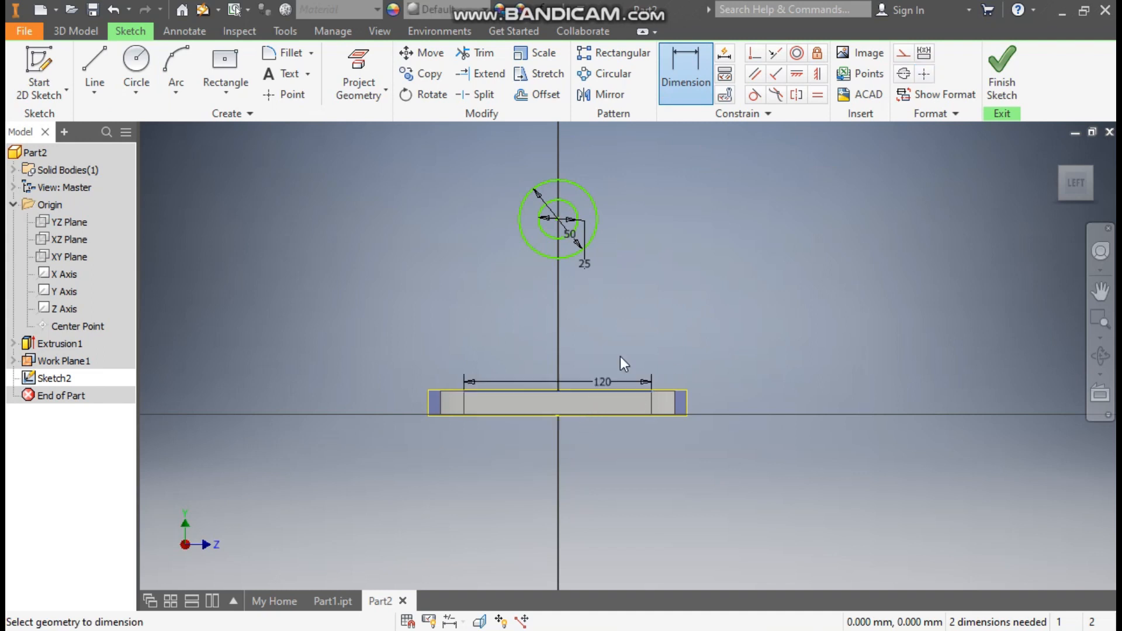
left_click(558, 223)
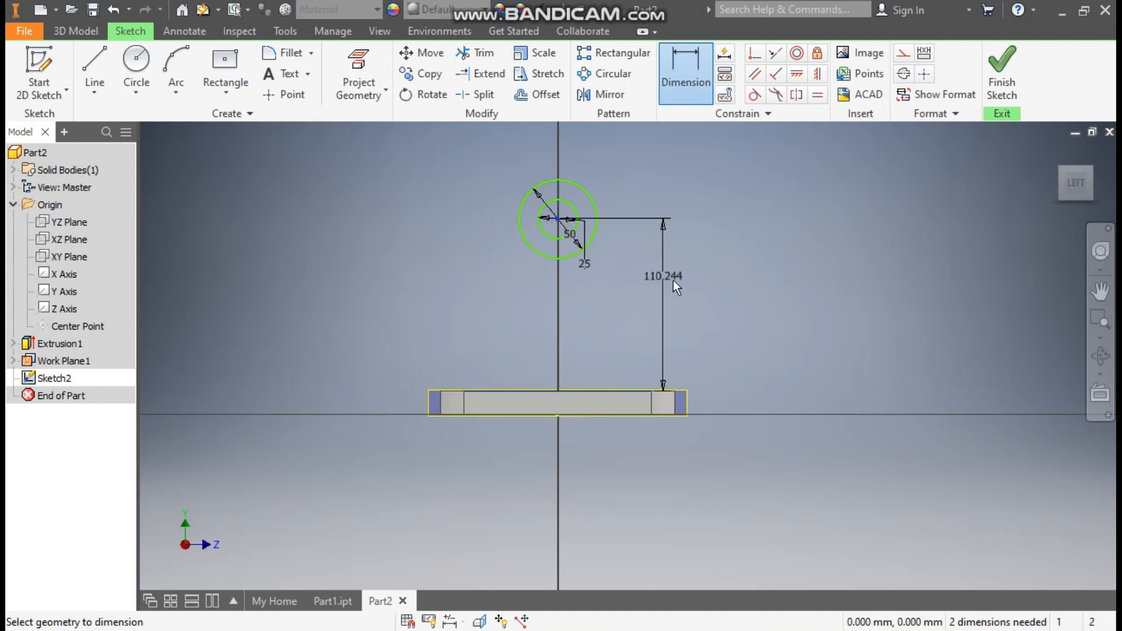
left_click(696, 286)
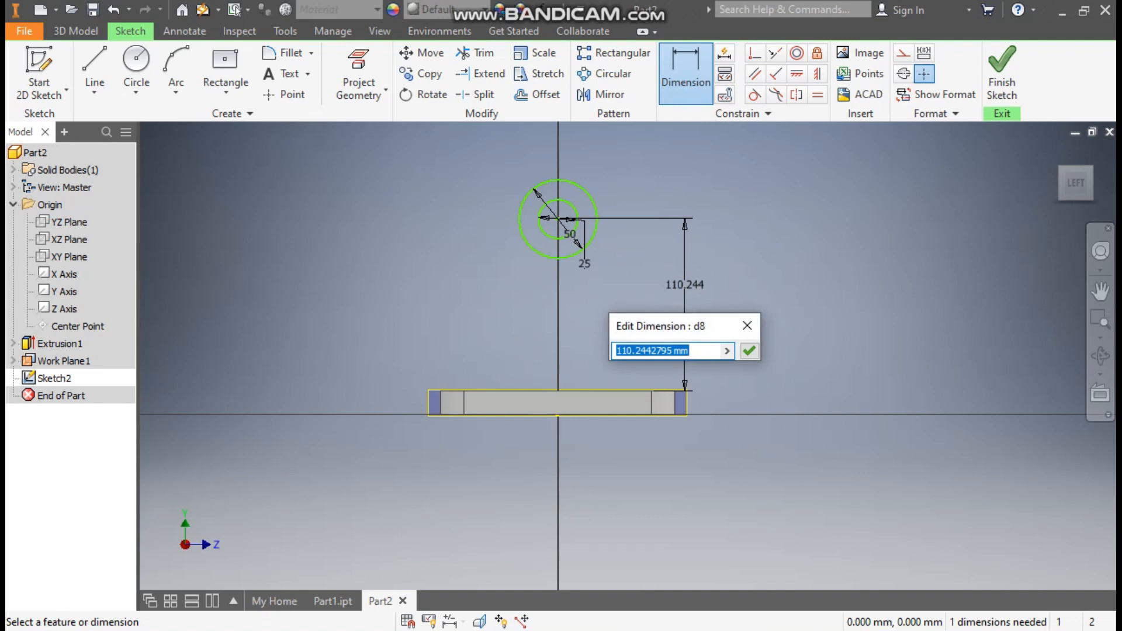
type("100.5")
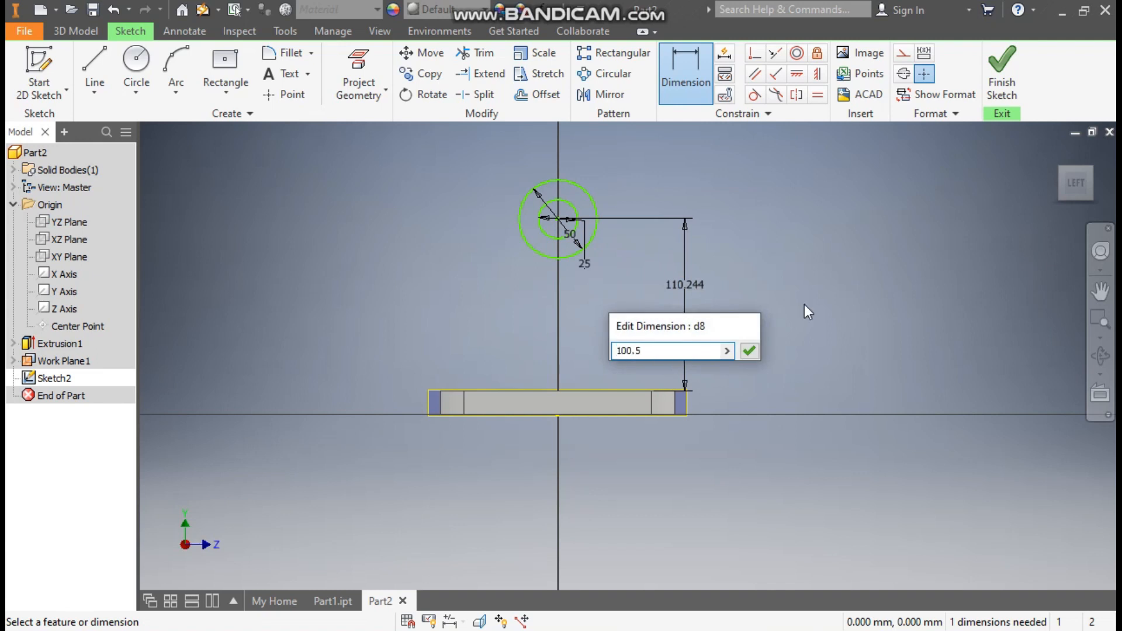
key("Return")
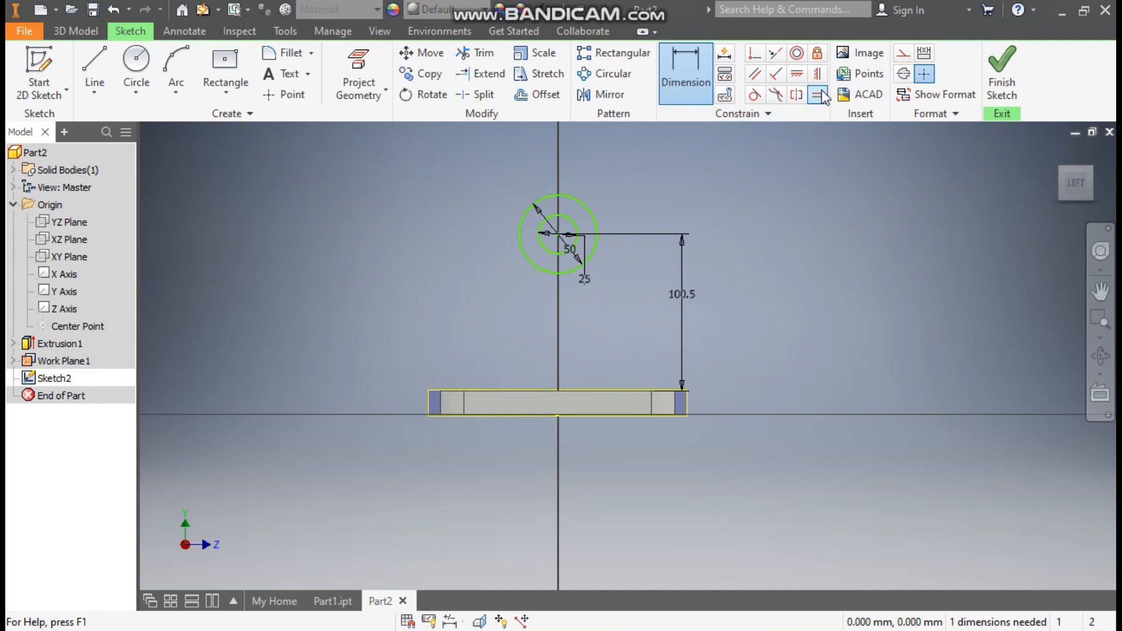
Apply a horizontal constraint between the circles' center and the midpoint of the plate's upper edge.
left_click(797, 74)
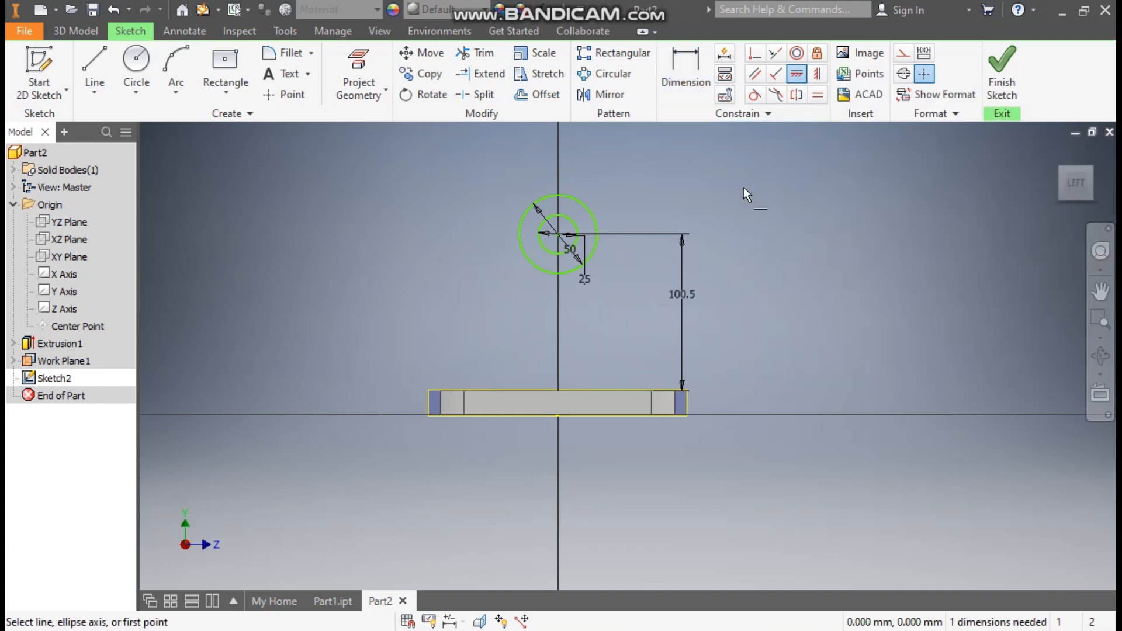
left_click(557, 235)
left_click(558, 391)
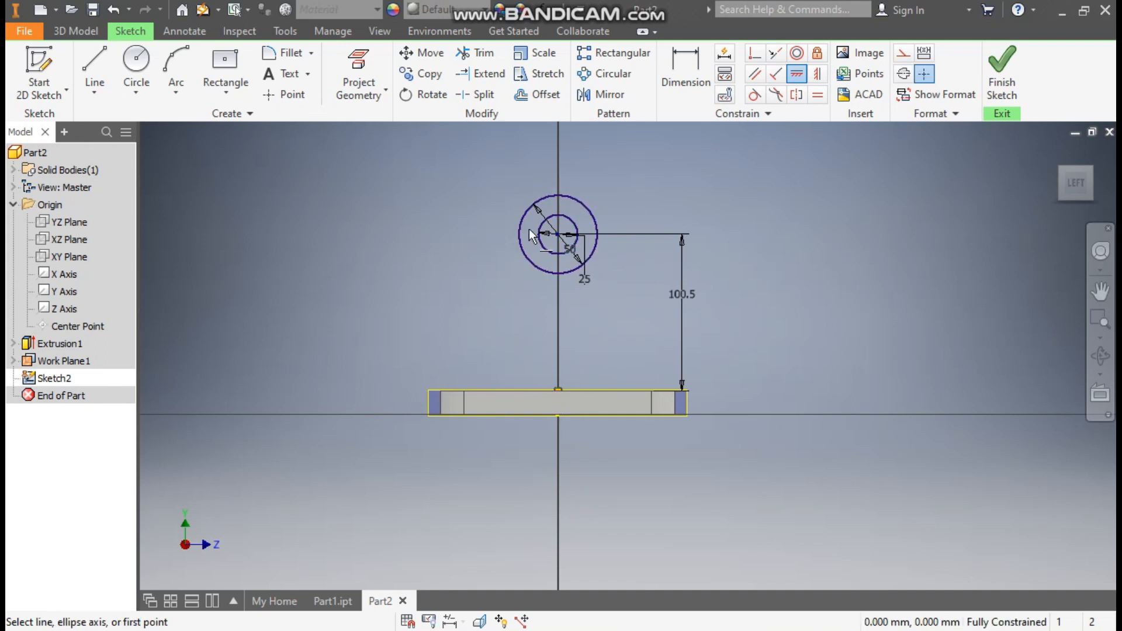
Finish the sketch and extrude the ring between the circles 35 mm in the reversed direction as a bored boss.
left_click(1002, 67)
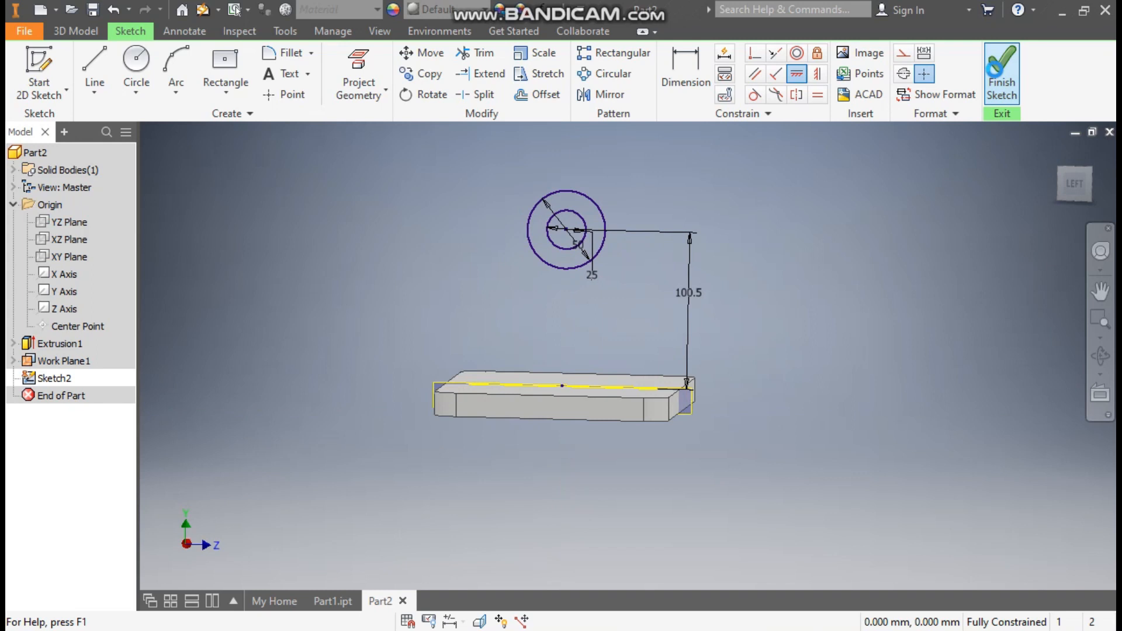
left_click(95, 65)
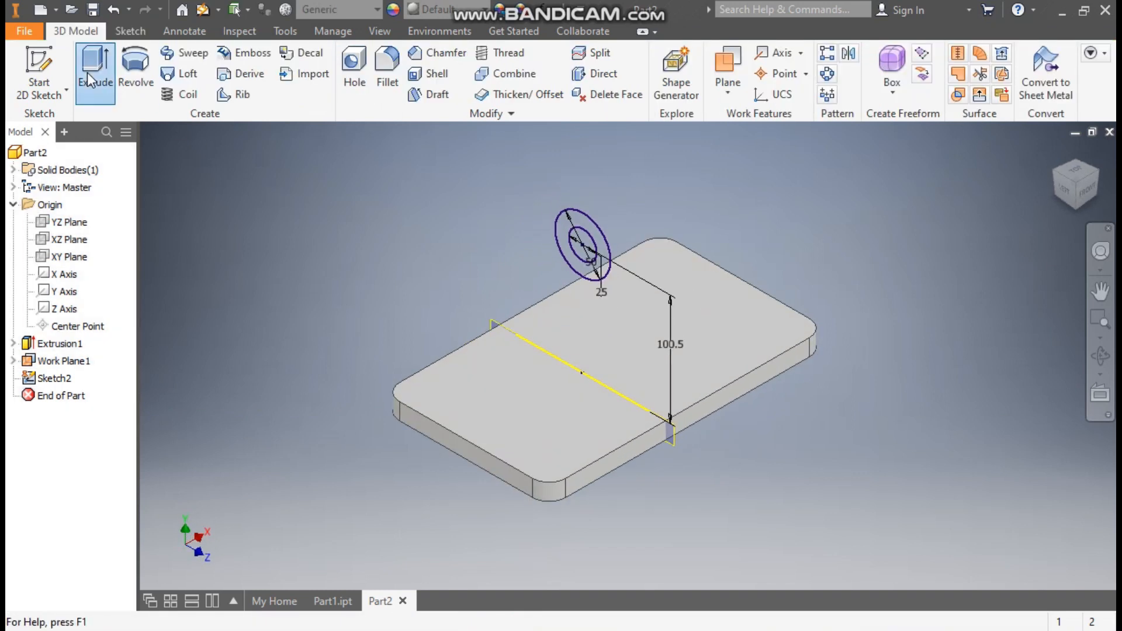
left_click(594, 221)
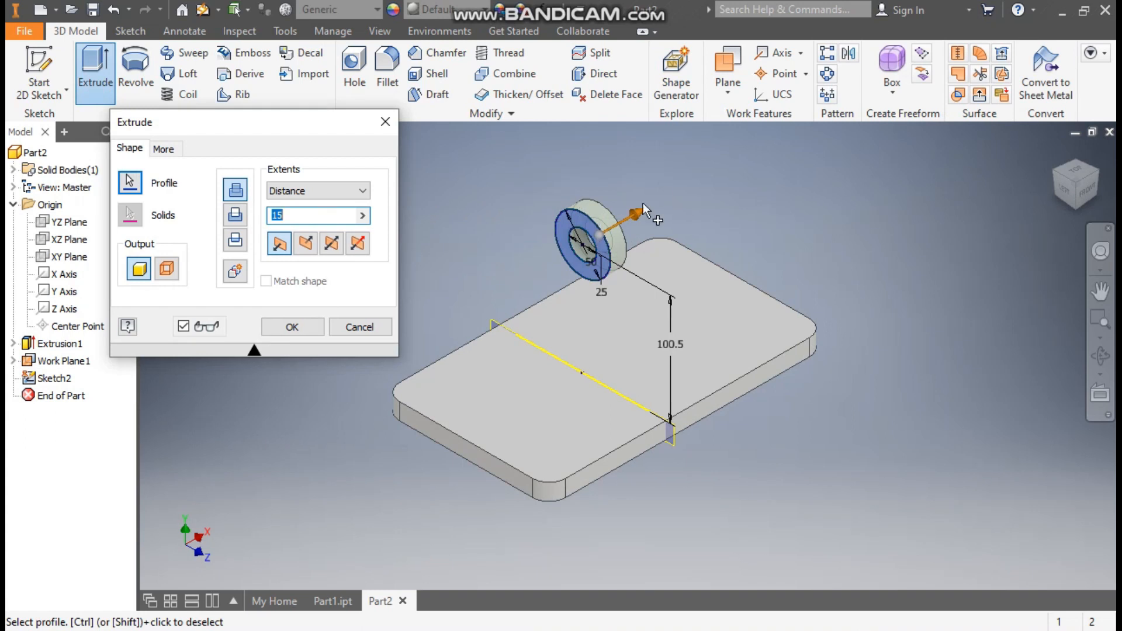
left_click(306, 243)
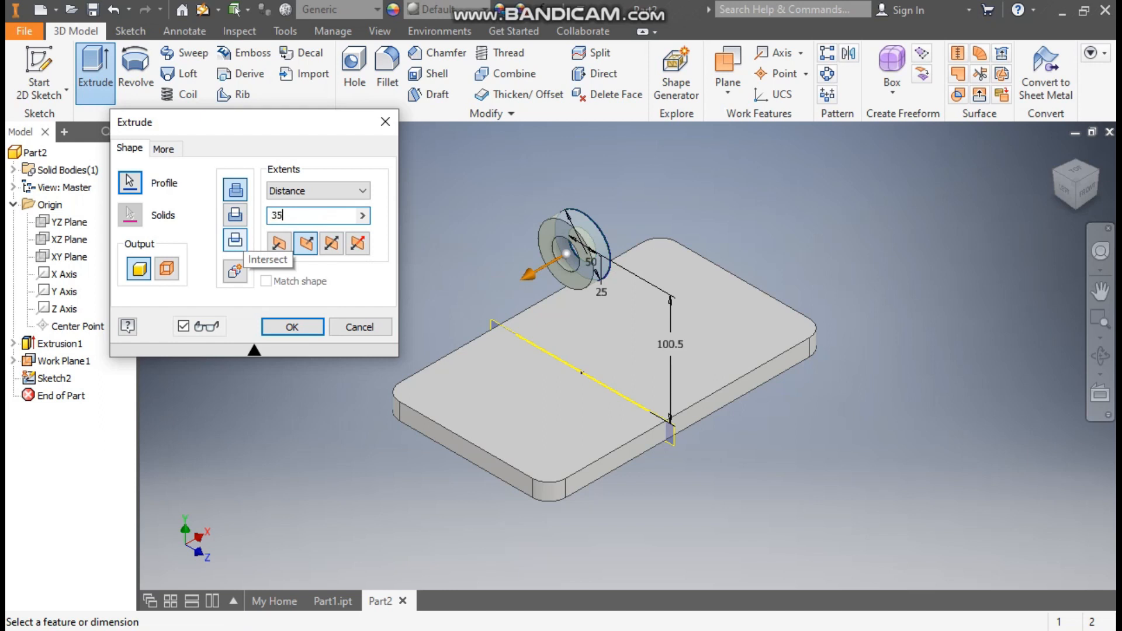
left_click(292, 328)
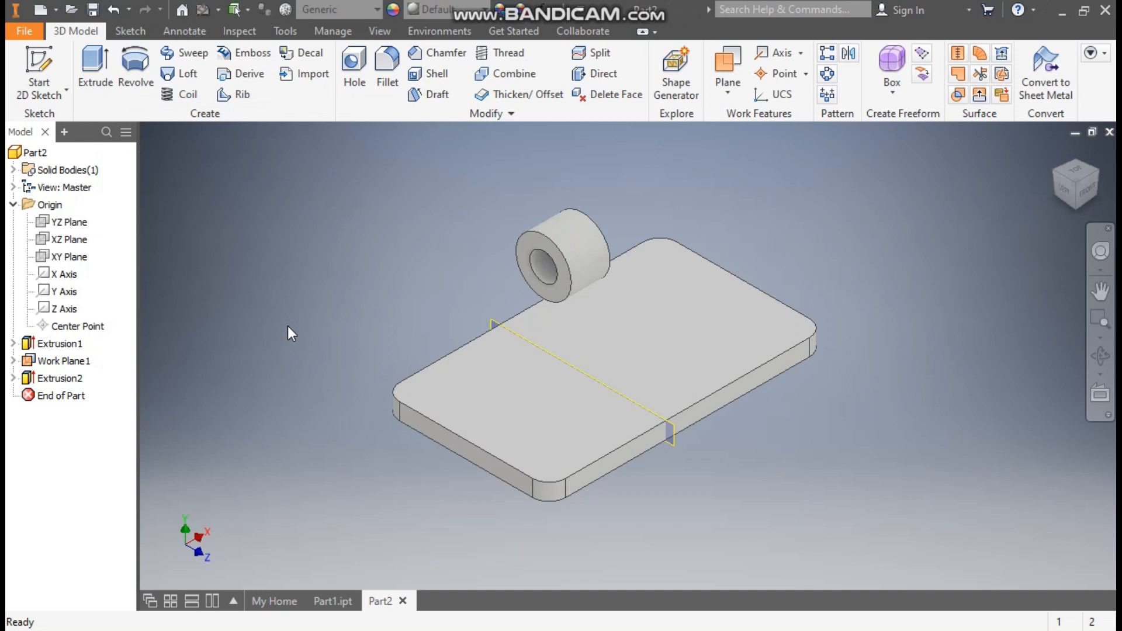
Make the boss extrusion's sketch visible again in the model.
left_click(13, 379)
left_click(68, 395)
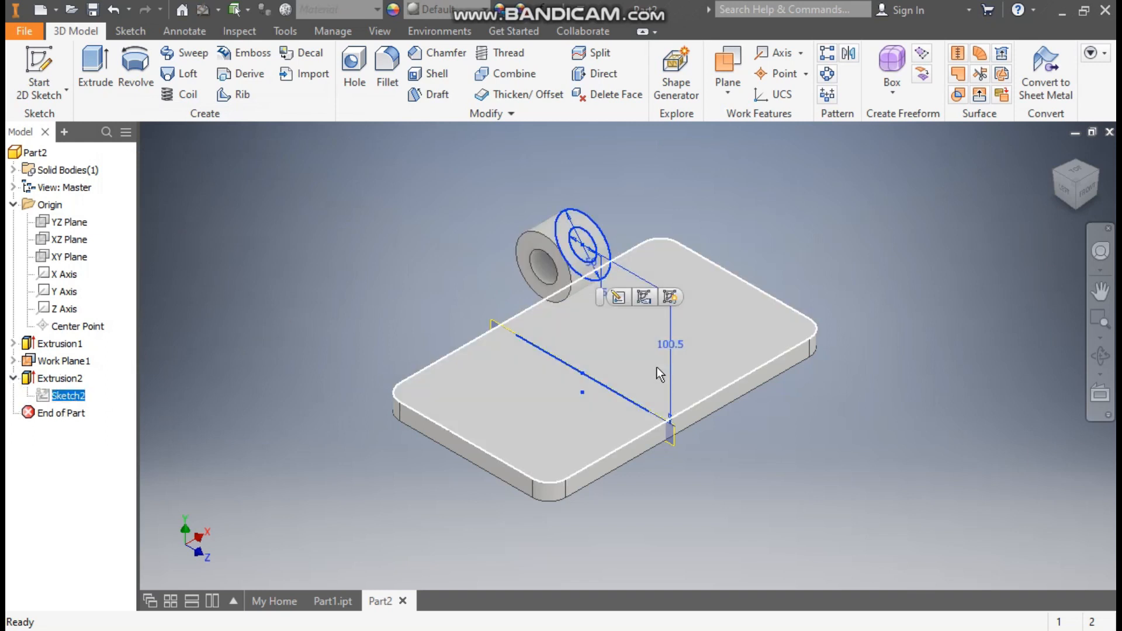
left_click(672, 298)
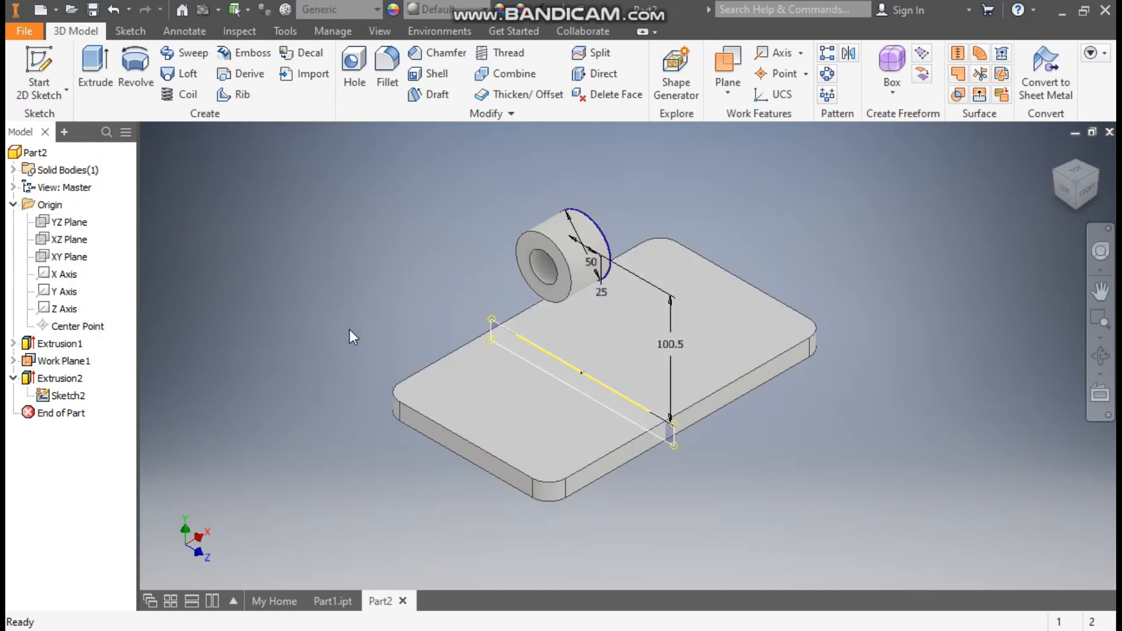
Start a sketch on the offset work plane and draw slanted lines from both ends of the plate's upper edge to the boss's outer circle.
left_click(47, 60)
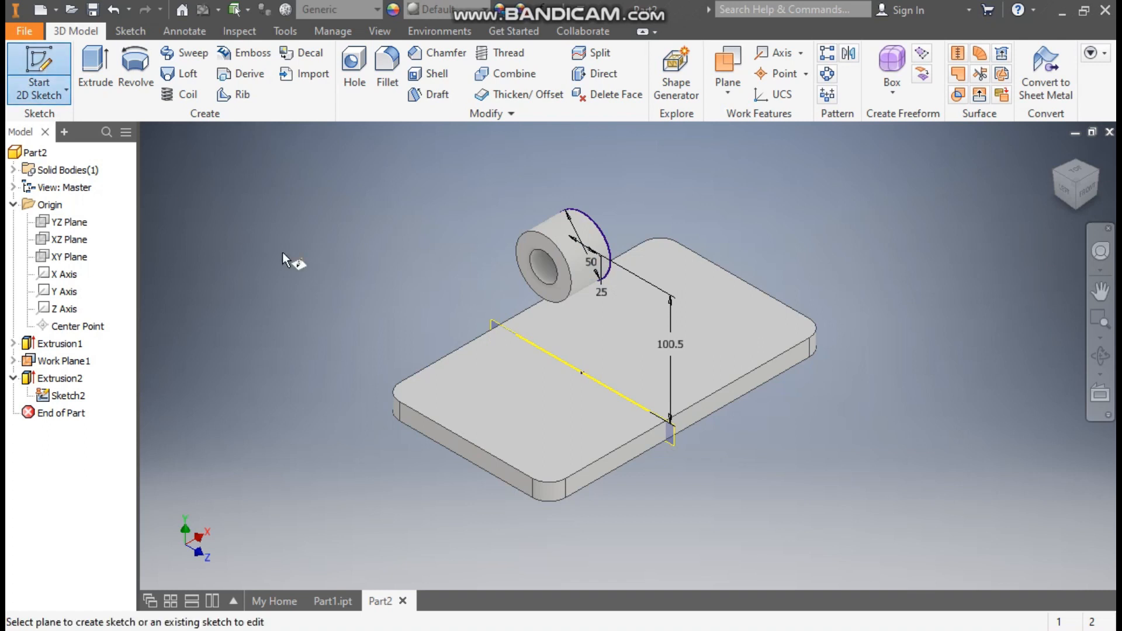
left_click(514, 332)
left_click(94, 64)
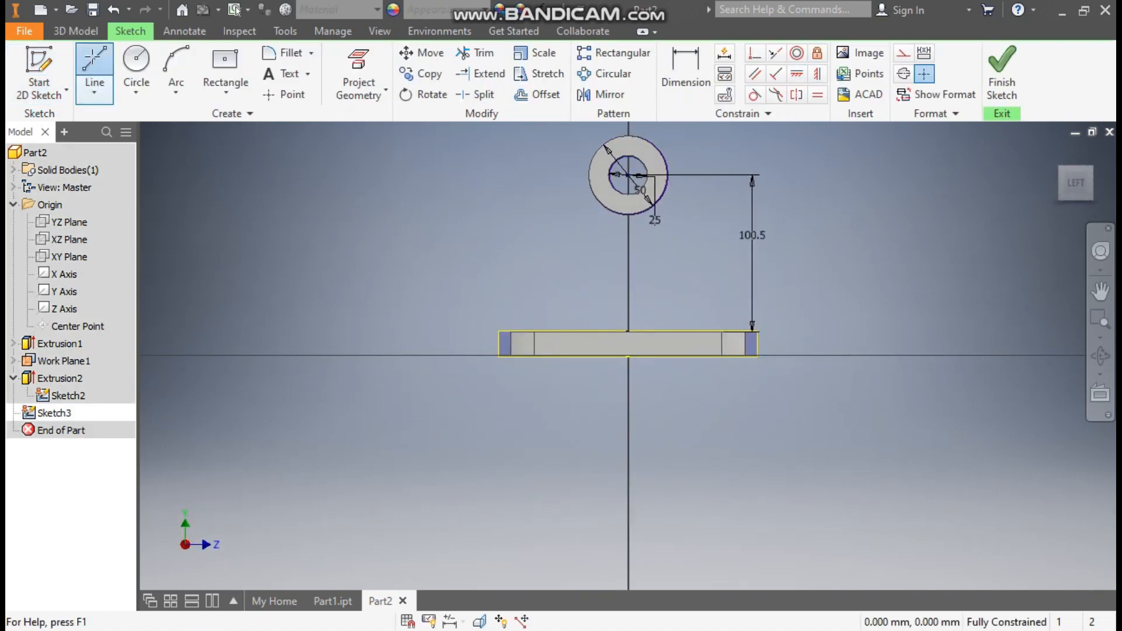
left_click(511, 332)
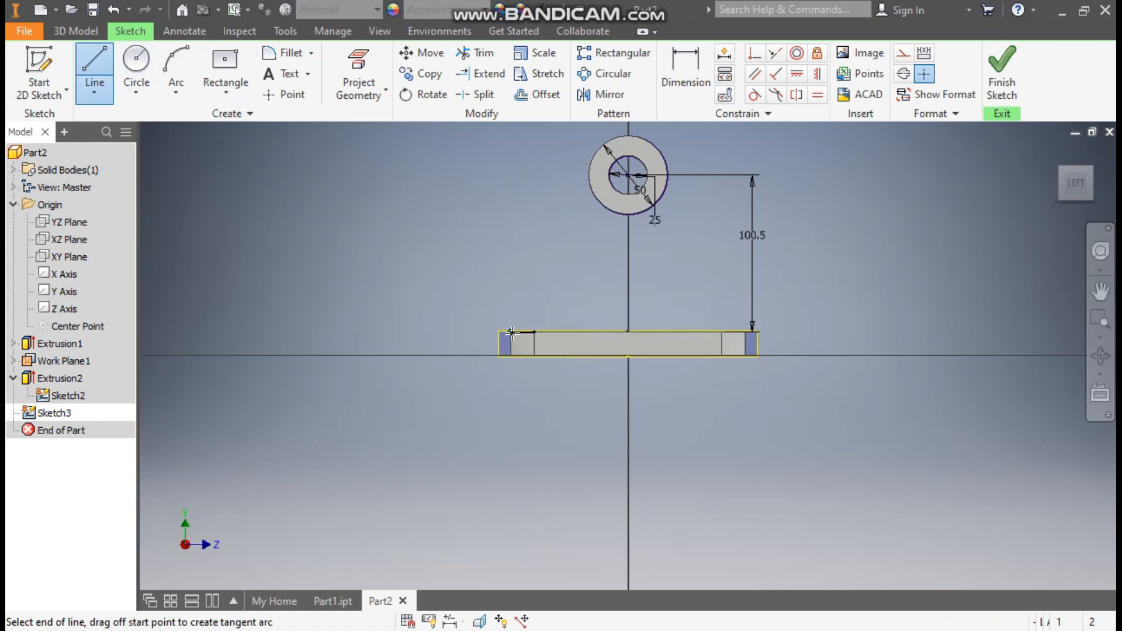
double_click(588, 166)
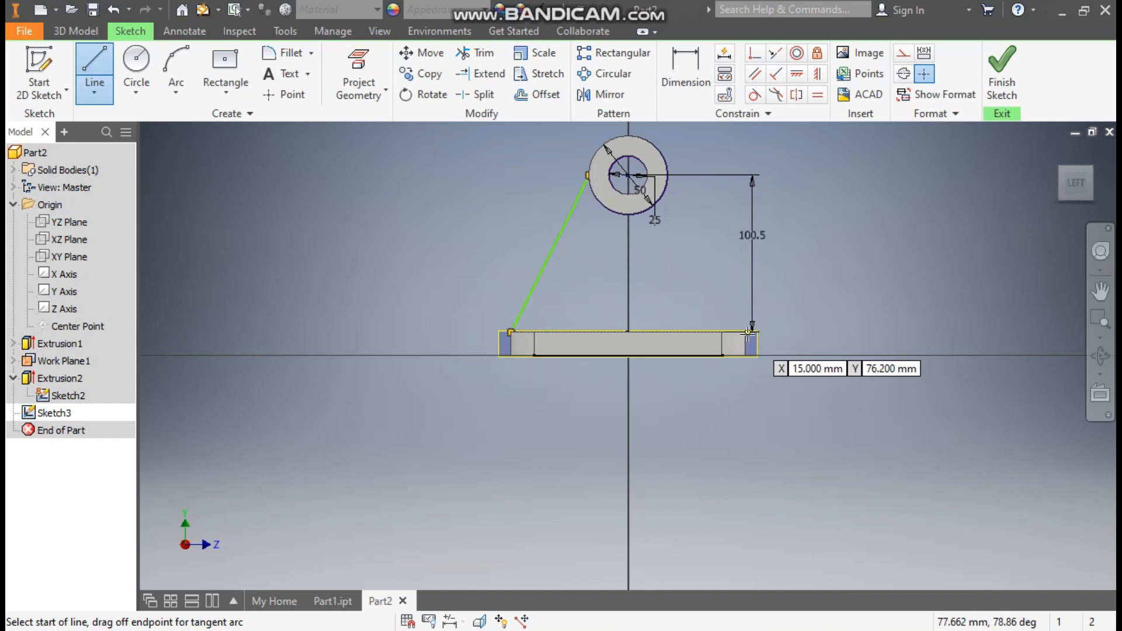
left_click(748, 332)
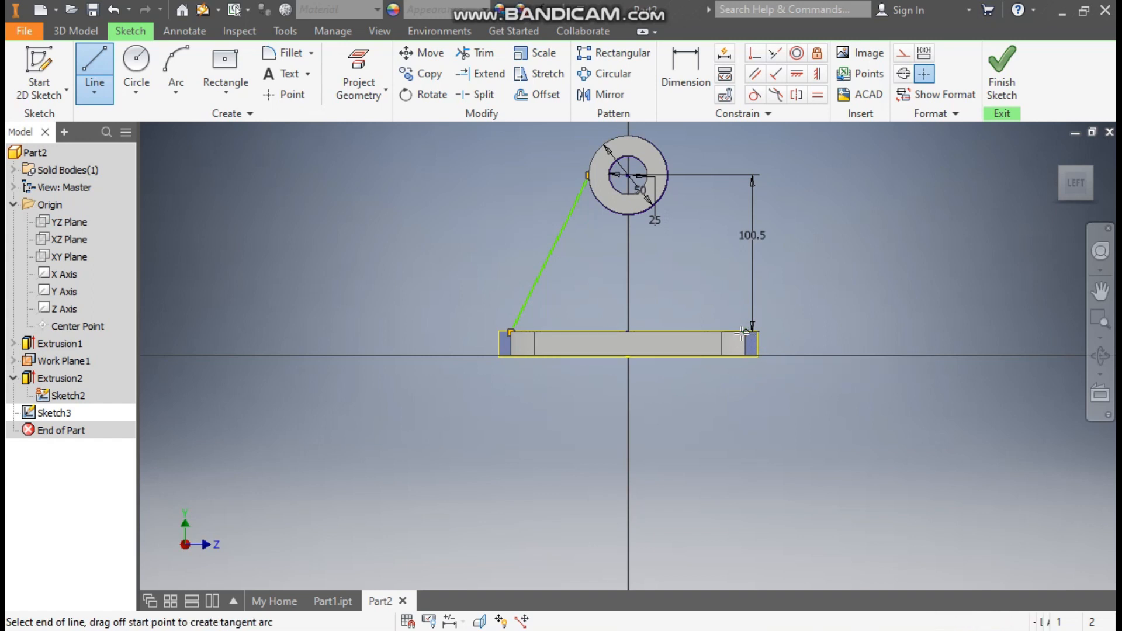
left_click(670, 173)
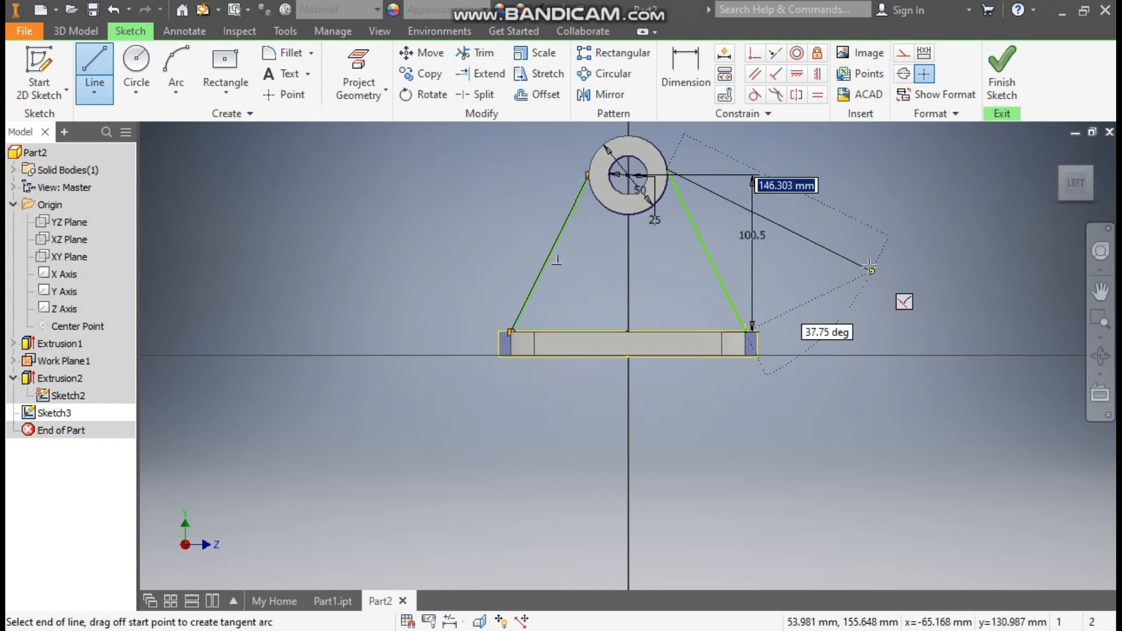
key("Escape")
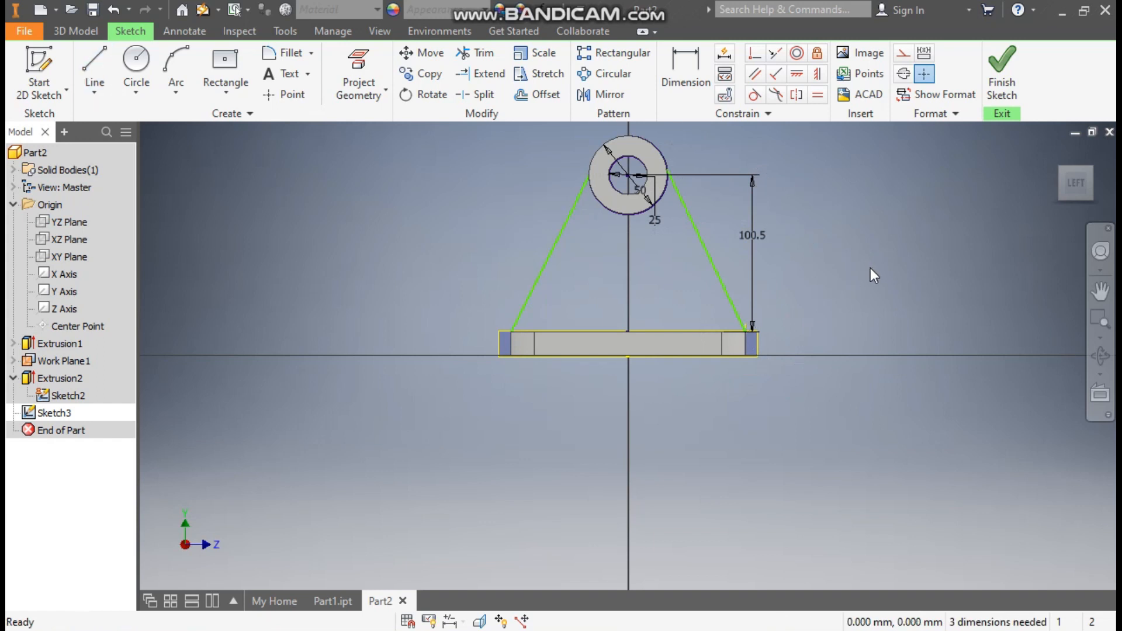
Join the lower ends of the two slanted lines with a 150 mm line along the plate's upper edge.
left_click(98, 69)
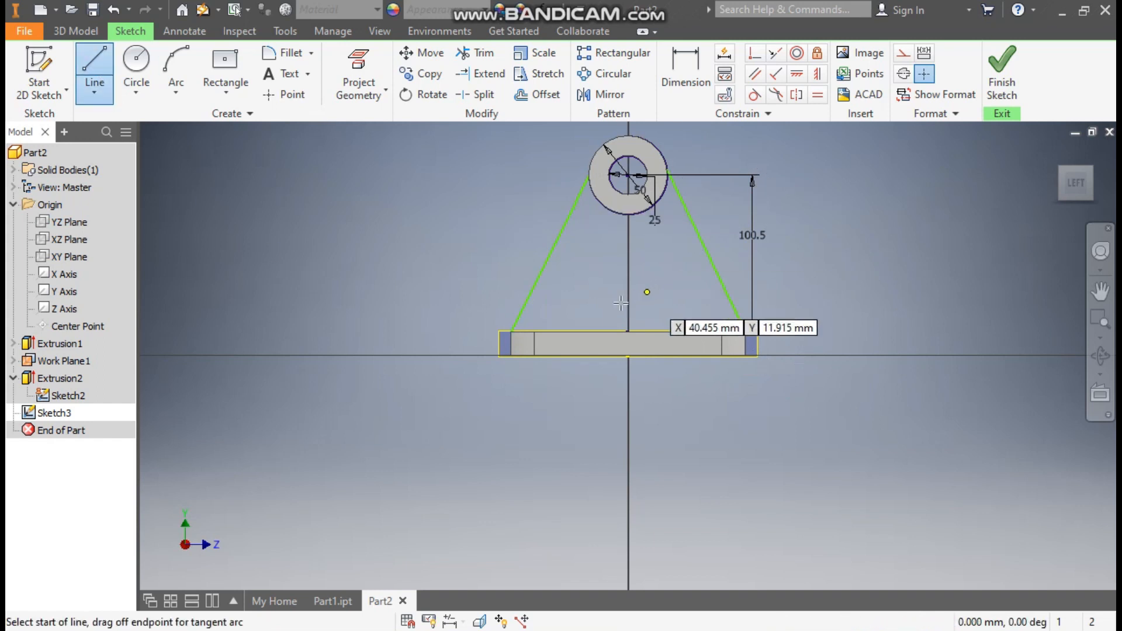
left_click(510, 332)
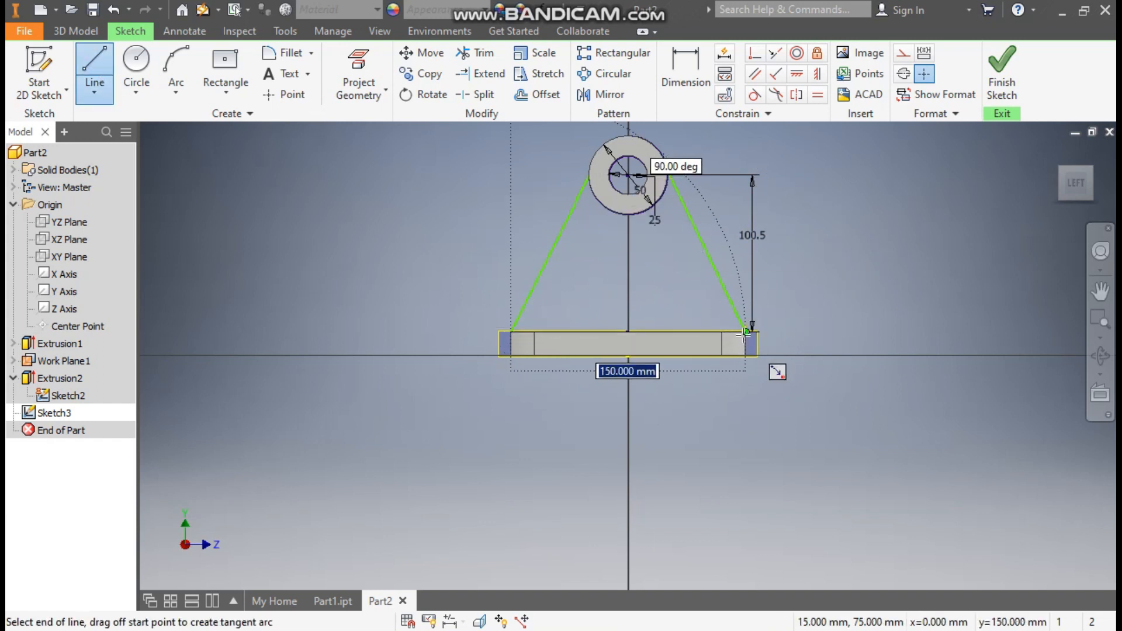
left_click(746, 333)
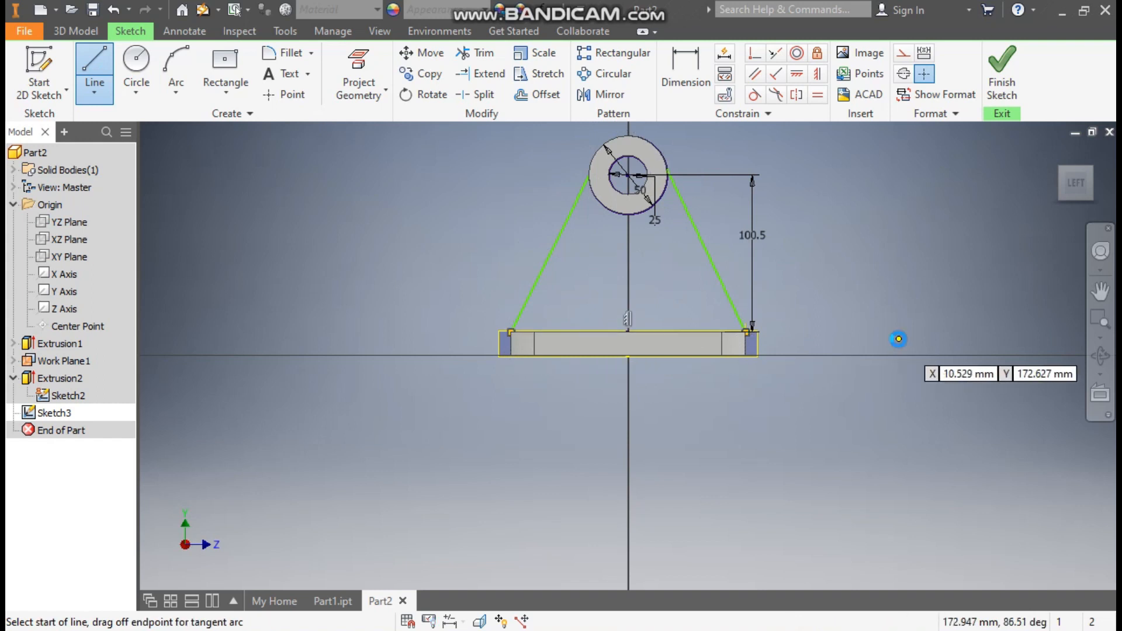
key("Escape")
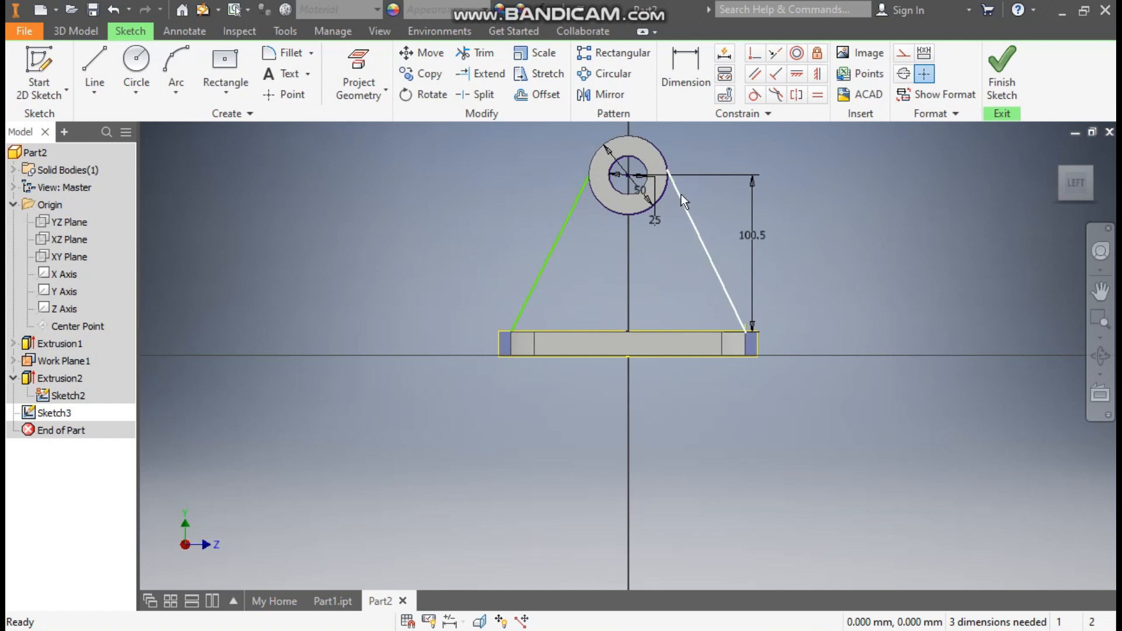
Snap the second slanted line's upper end onto the outer circle and make both slanted lines tangent to that circle.
mouse_move(667, 171)
left_mouse_down()
mouse_move(684, 147)
mouse_move(668, 175)
left_mouse_up()
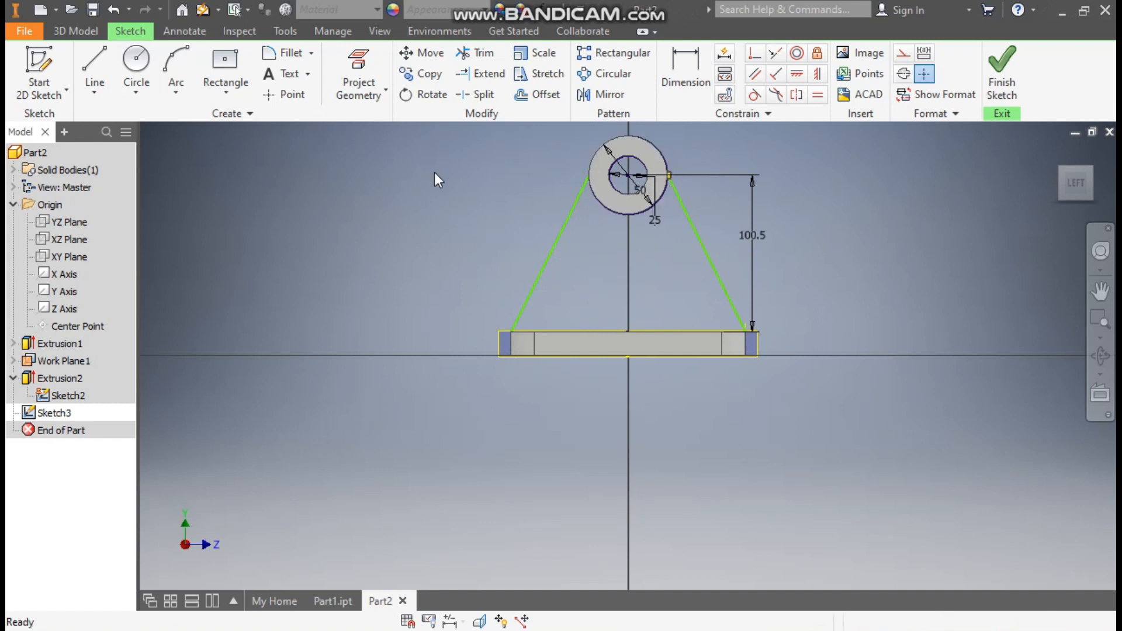
left_click(753, 95)
left_click(692, 216)
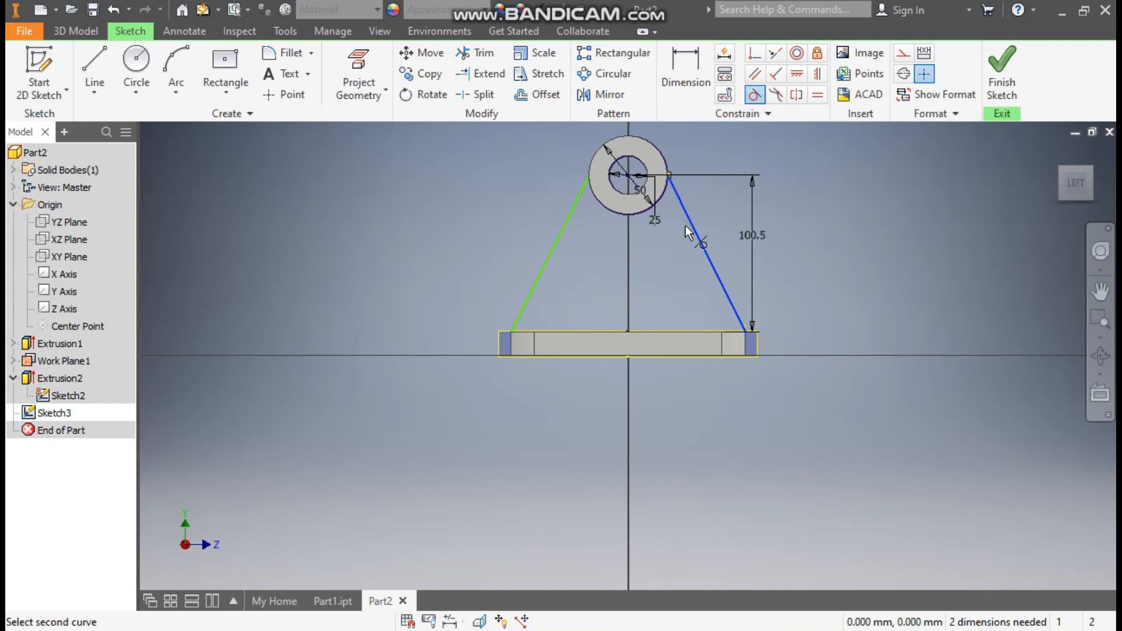
left_click(663, 199)
left_click(555, 247)
left_click(601, 202)
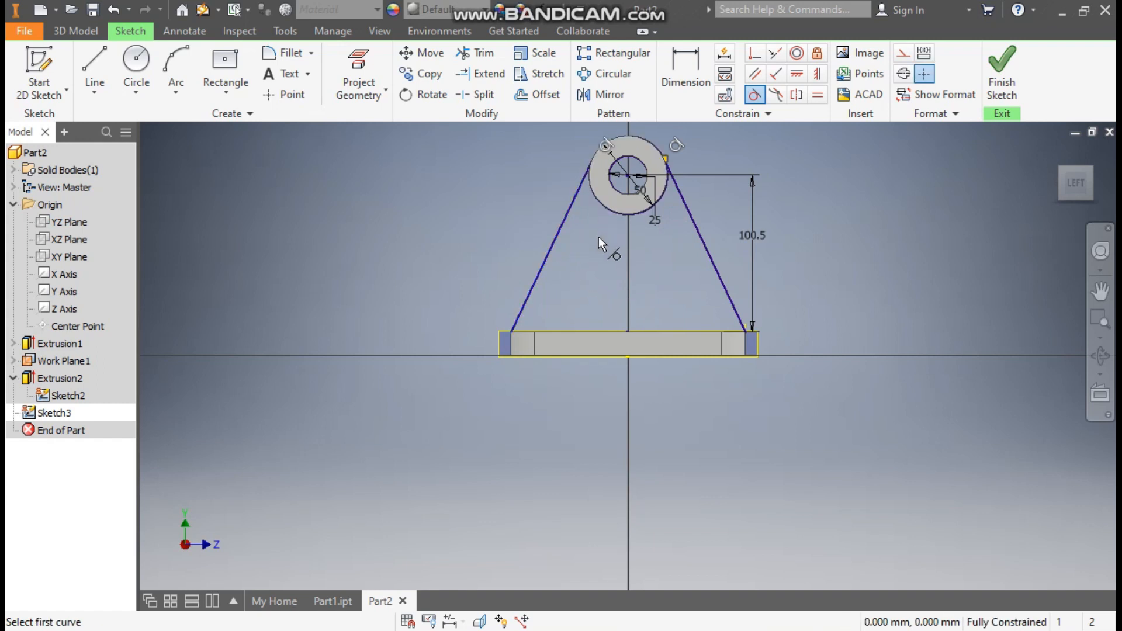
key("Escape")
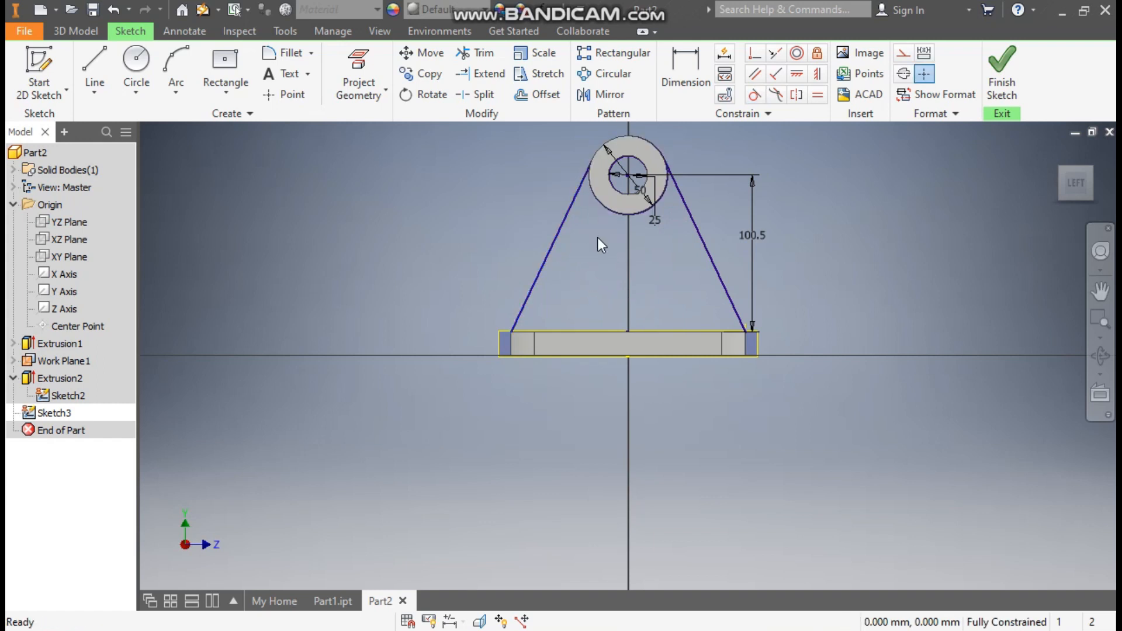
Finish the support sketch and extrude its tangent-sided profile 15 mm in the reversed direction, back along the boss.
left_click(1058, 157)
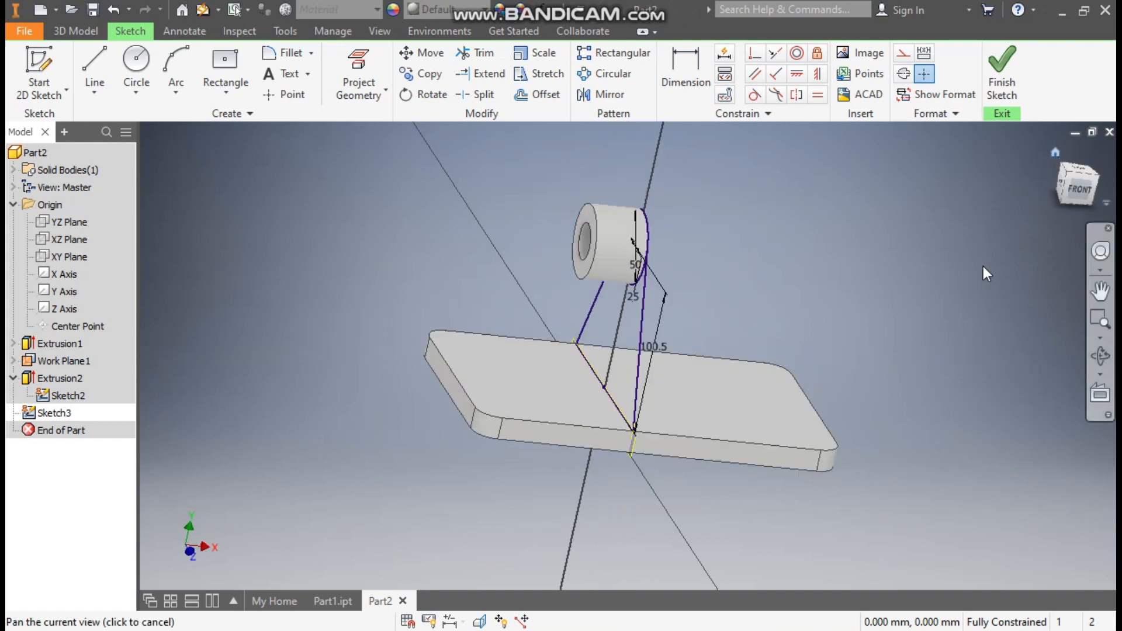
left_click(995, 71)
left_click(95, 69)
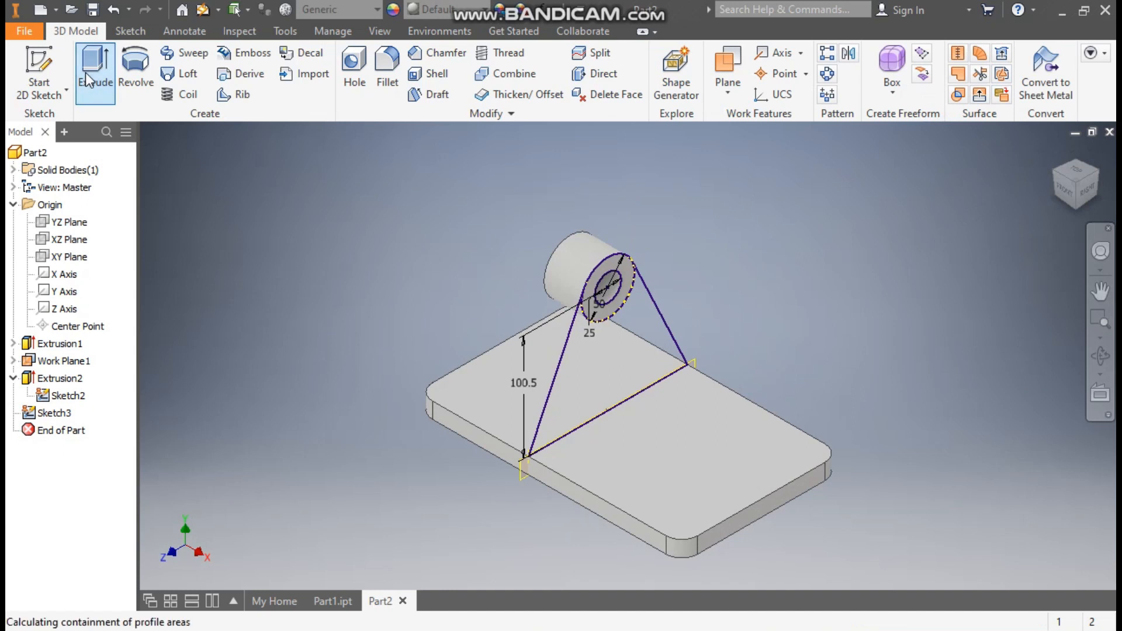
left_click(611, 358)
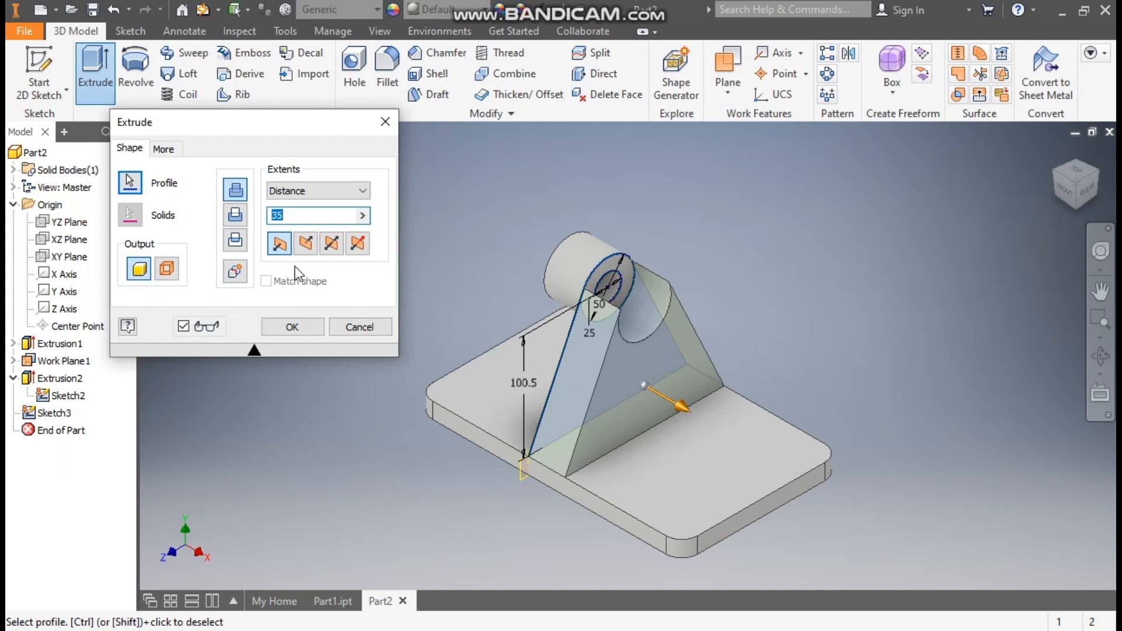
left_click(305, 244)
double_click(299, 221)
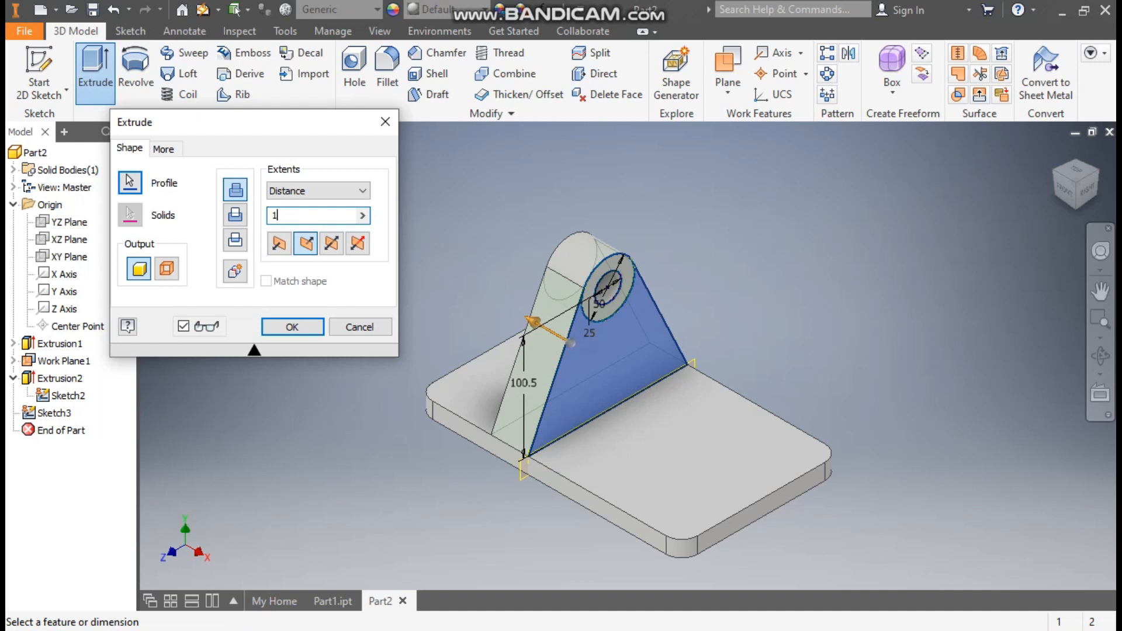
left_click(1052, 170)
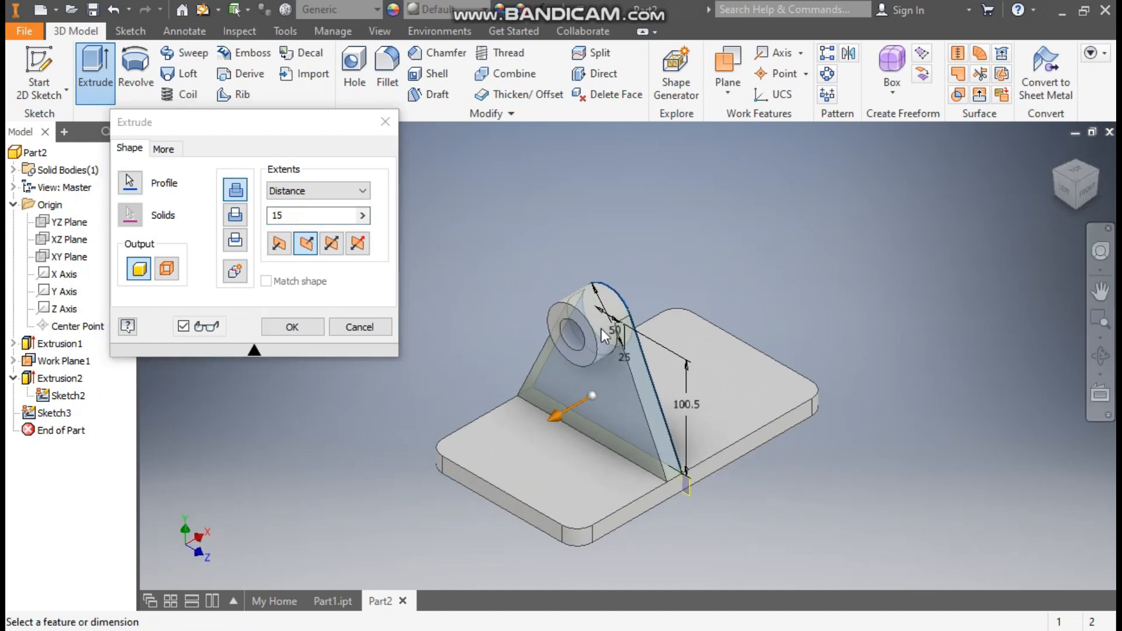
left_click(300, 329)
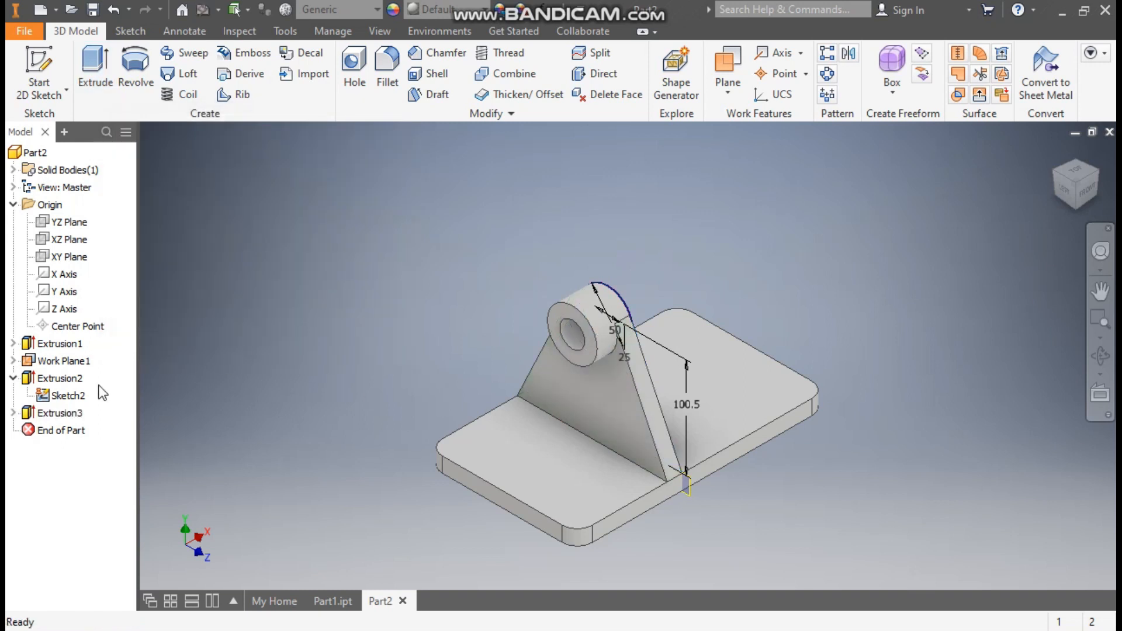
Hide the boss extrusion's sketch in the model.
left_click(67, 396)
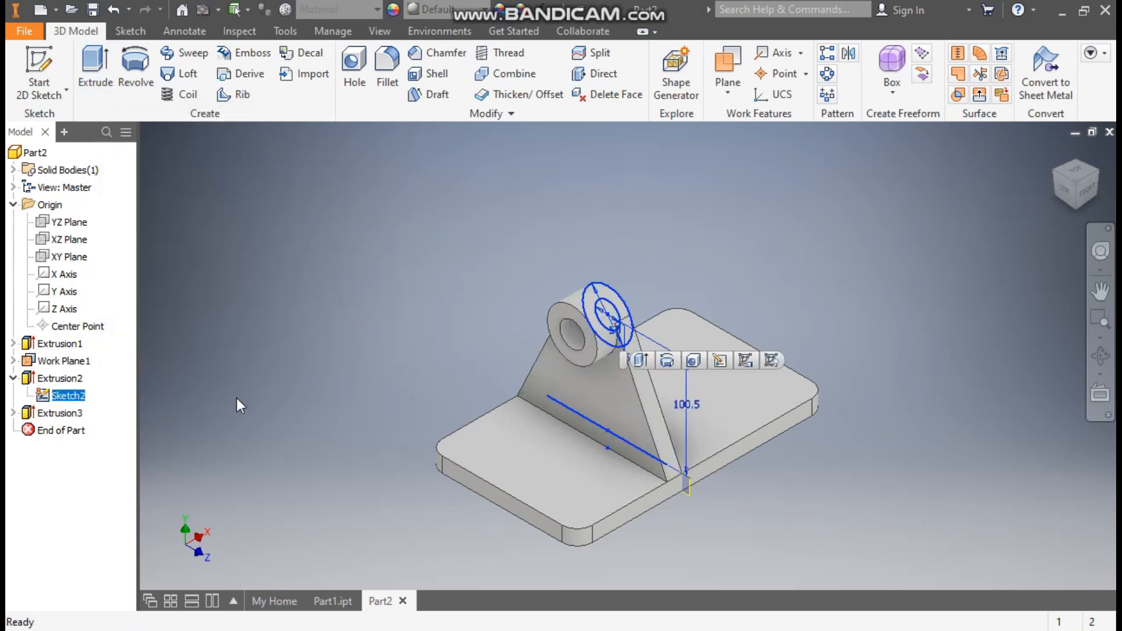
left_click(775, 357)
middle_click_drag(819, 292, 833, 207)
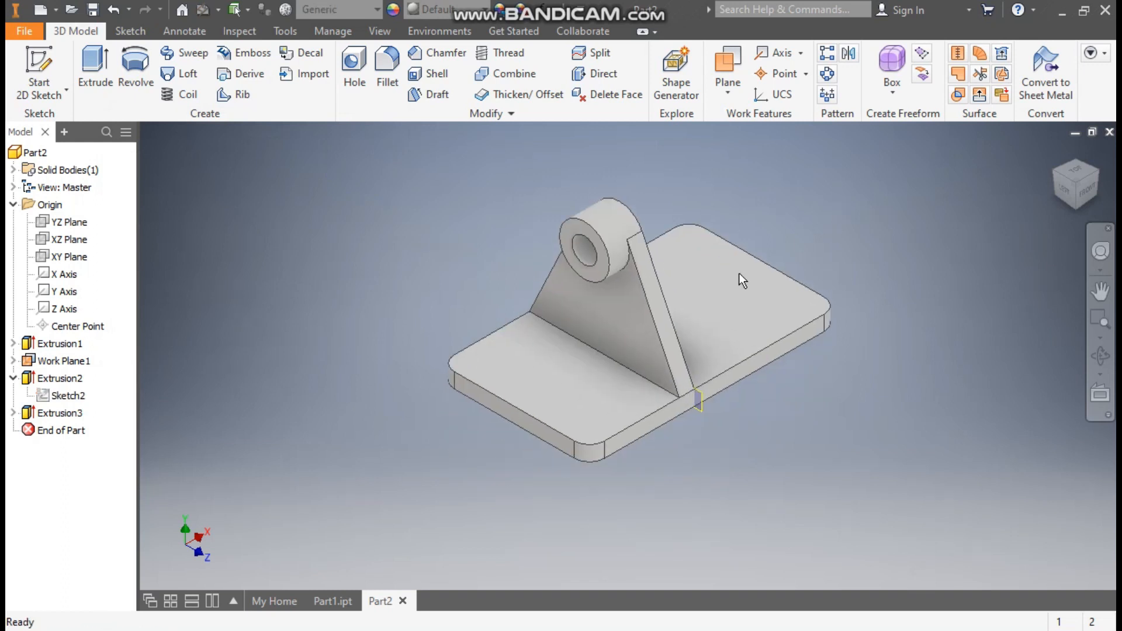
Start a sketch on the XY Plane and draw a slanted line from the plate's upper end corner to the boss's lower outer corner.
left_click(72, 262)
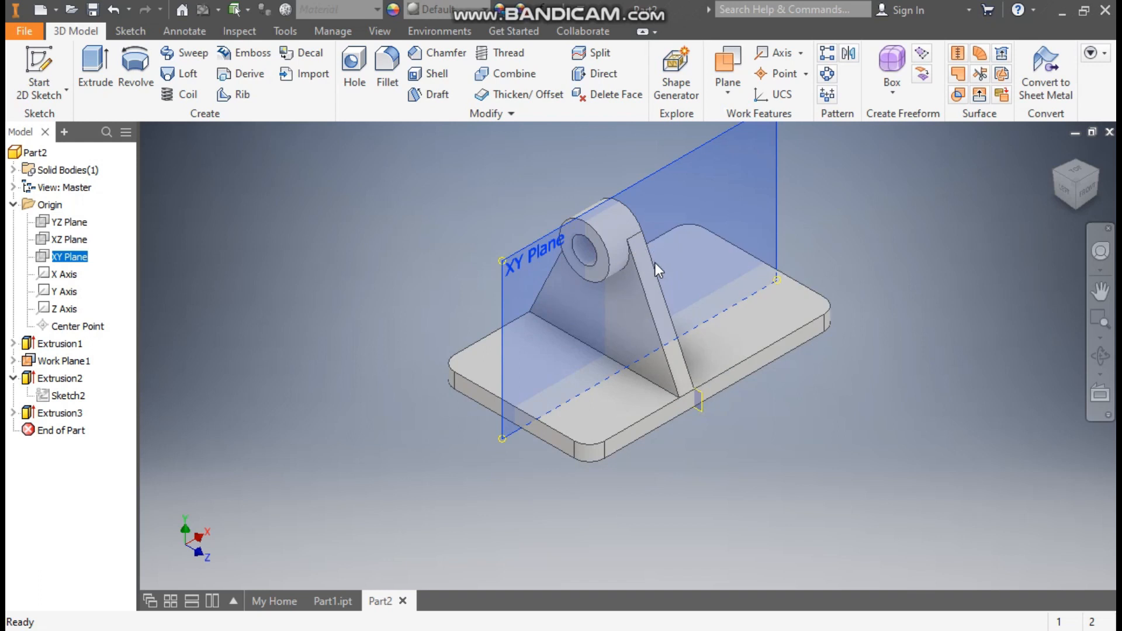
key("s")
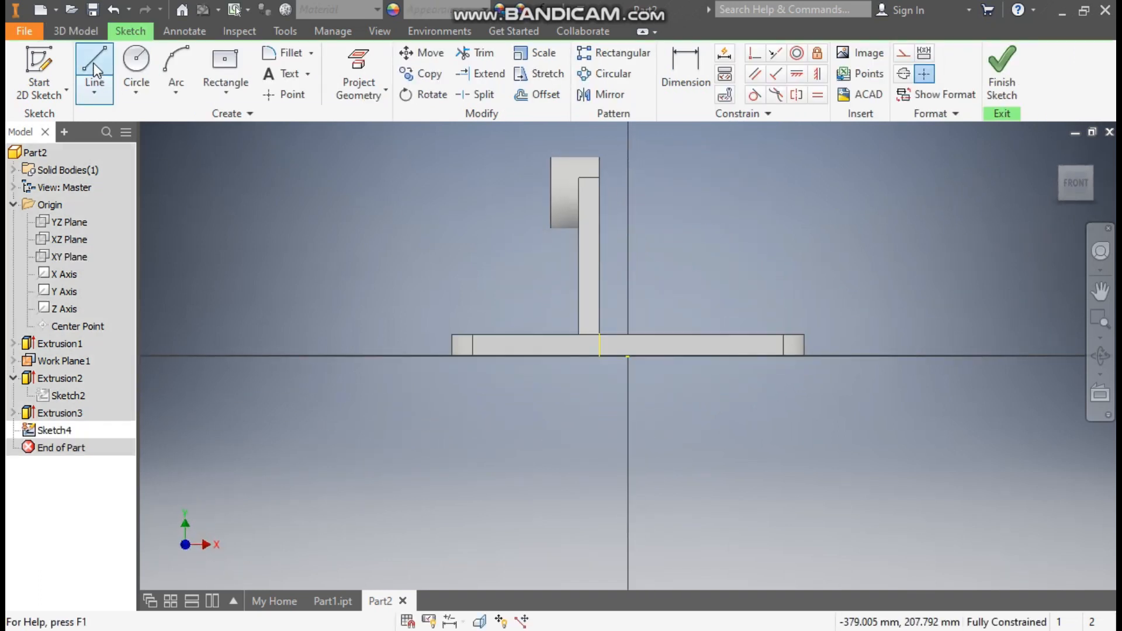
left_click(95, 68)
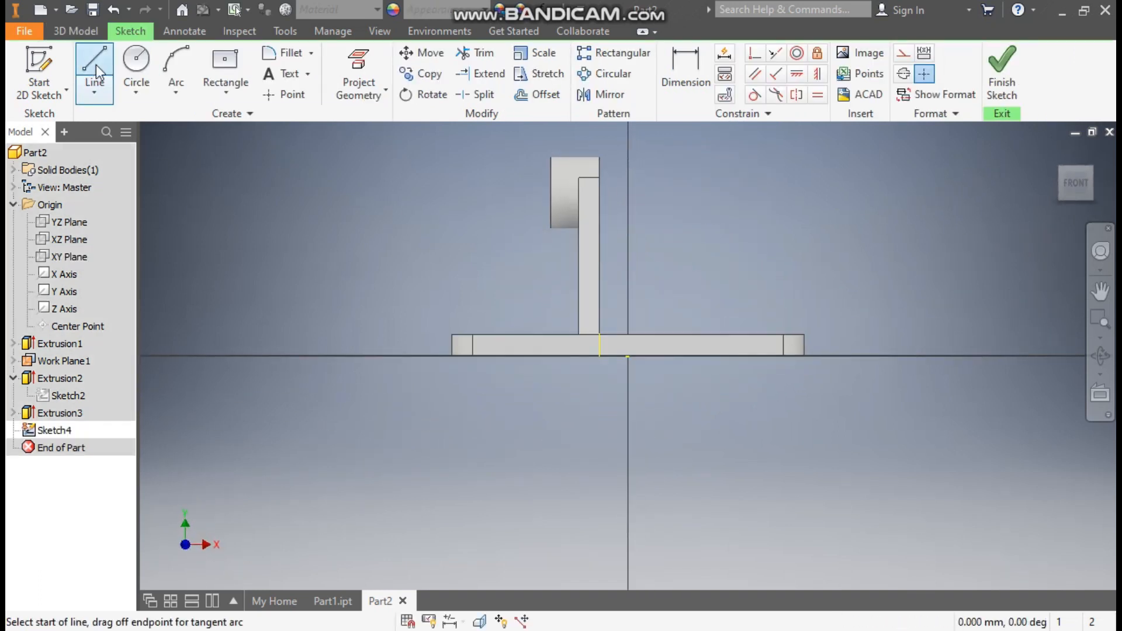
left_click(452, 334)
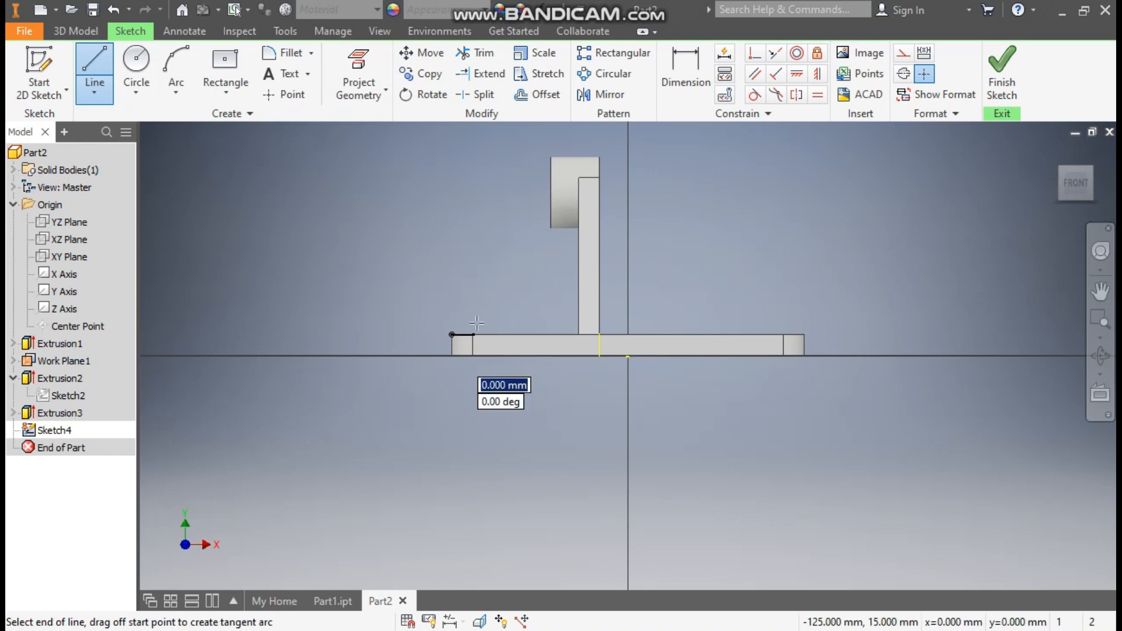
left_click(552, 227)
scroll(561, 235, "up", 5)
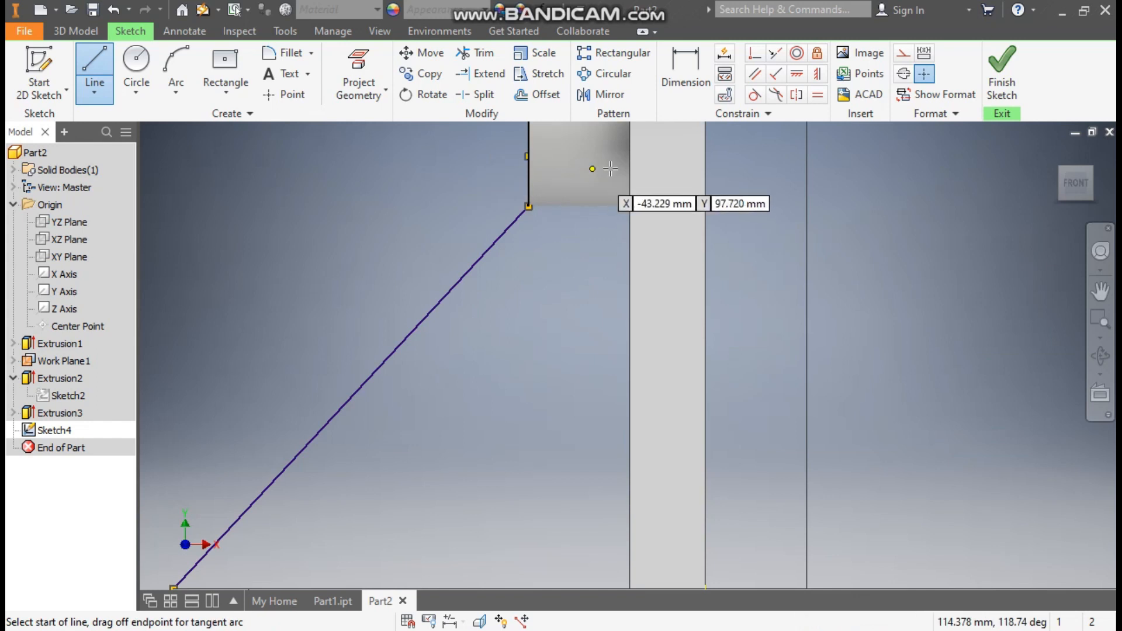
Continue the rib outline with a horizontal line across the boss, down the upright's face and back along the plate to the slanted line.
left_click(528, 156)
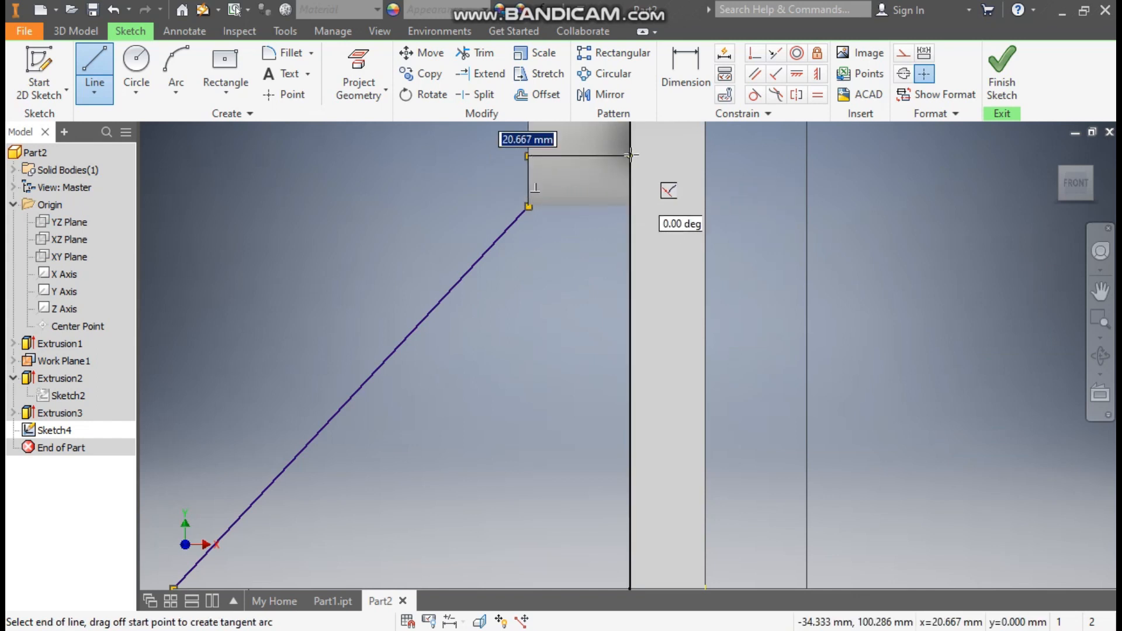
left_click(631, 156)
left_click(631, 207)
middle_click_drag(694, 252, 771, 151)
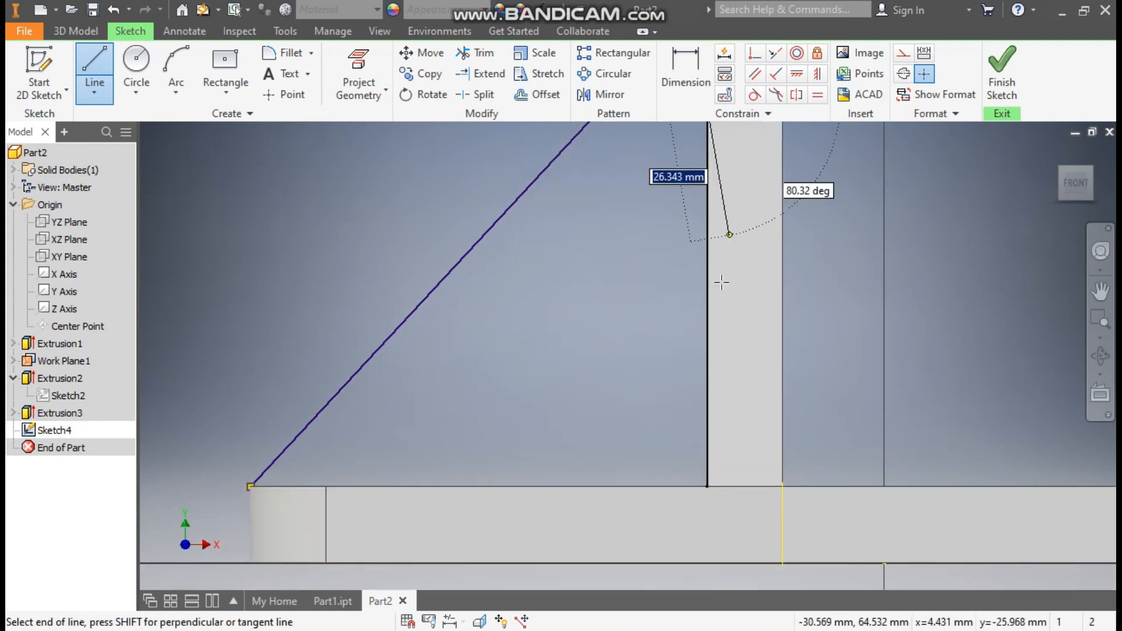
left_click(707, 486)
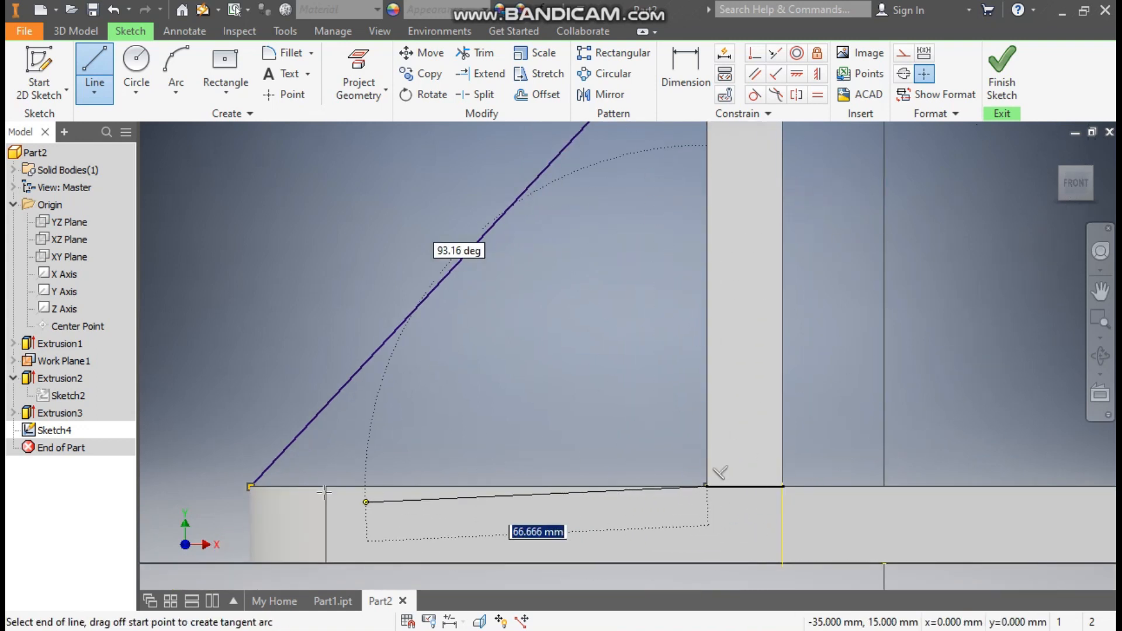
left_click(252, 486)
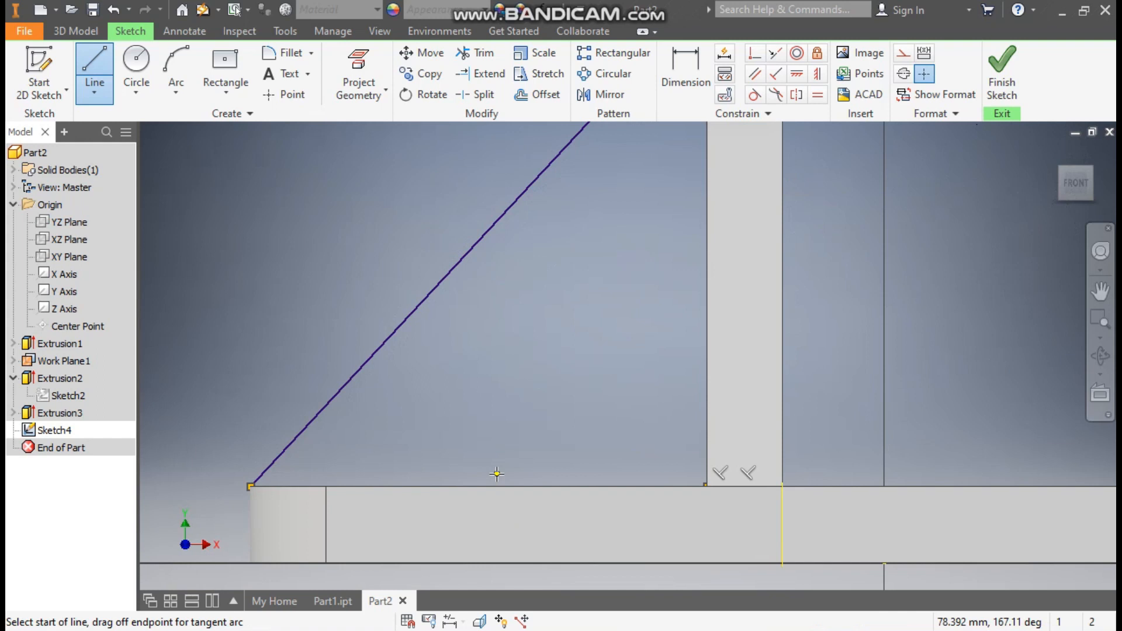
key("Escape")
middle_click_drag(563, 375, 673, 361)
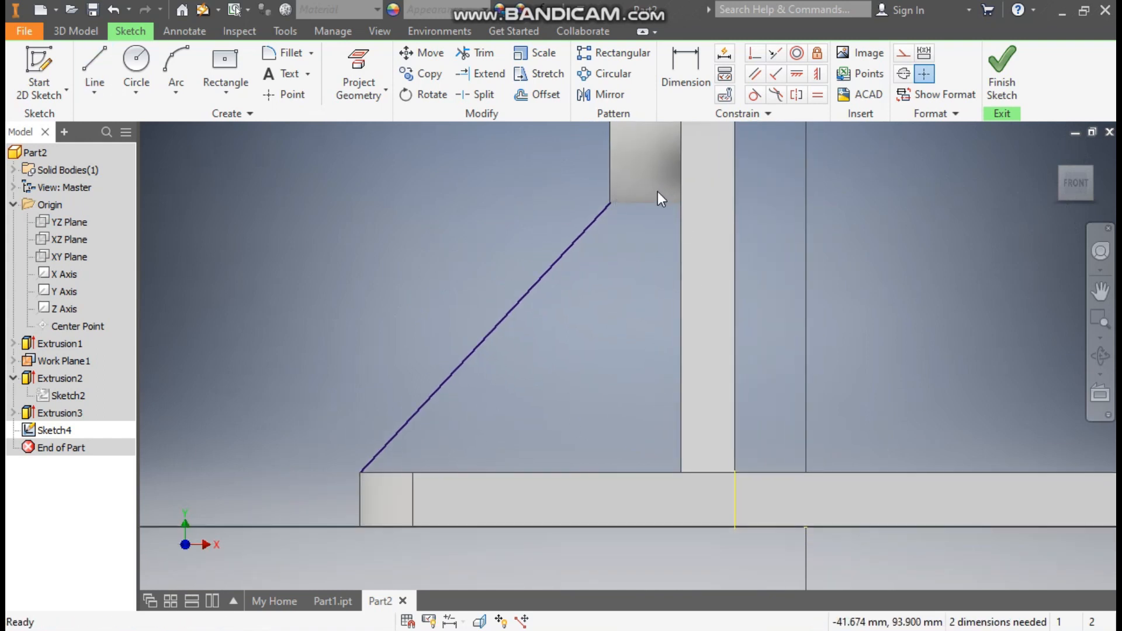
Change the visual style to Wireframe and return to the sketching tools.
left_click(372, 34)
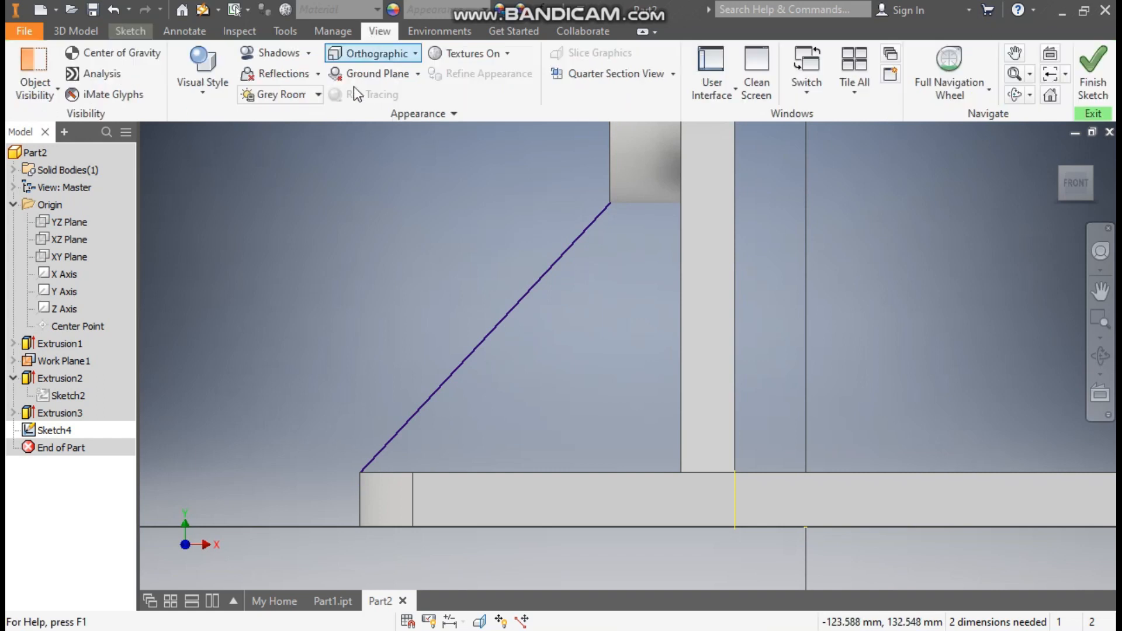
left_click(214, 91)
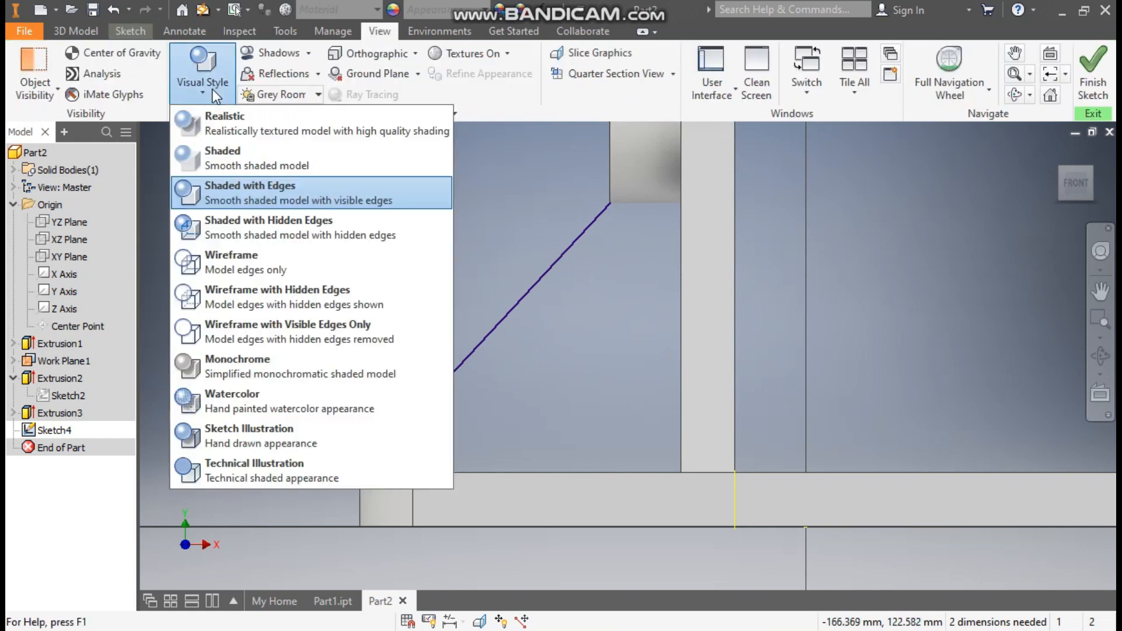
left_click(235, 260)
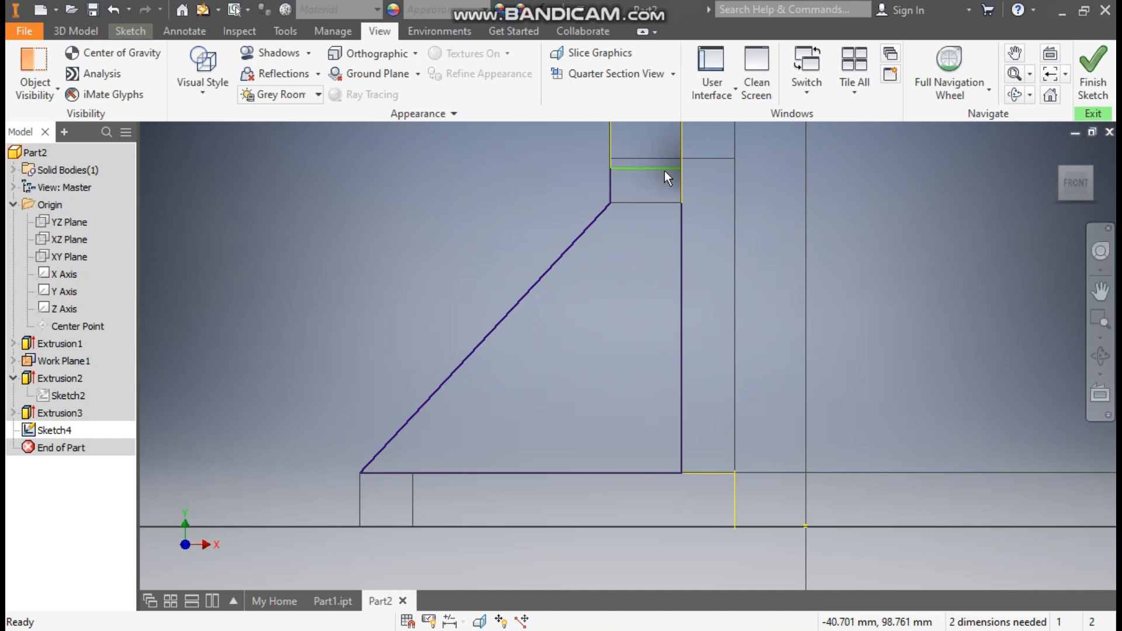
left_click(131, 31)
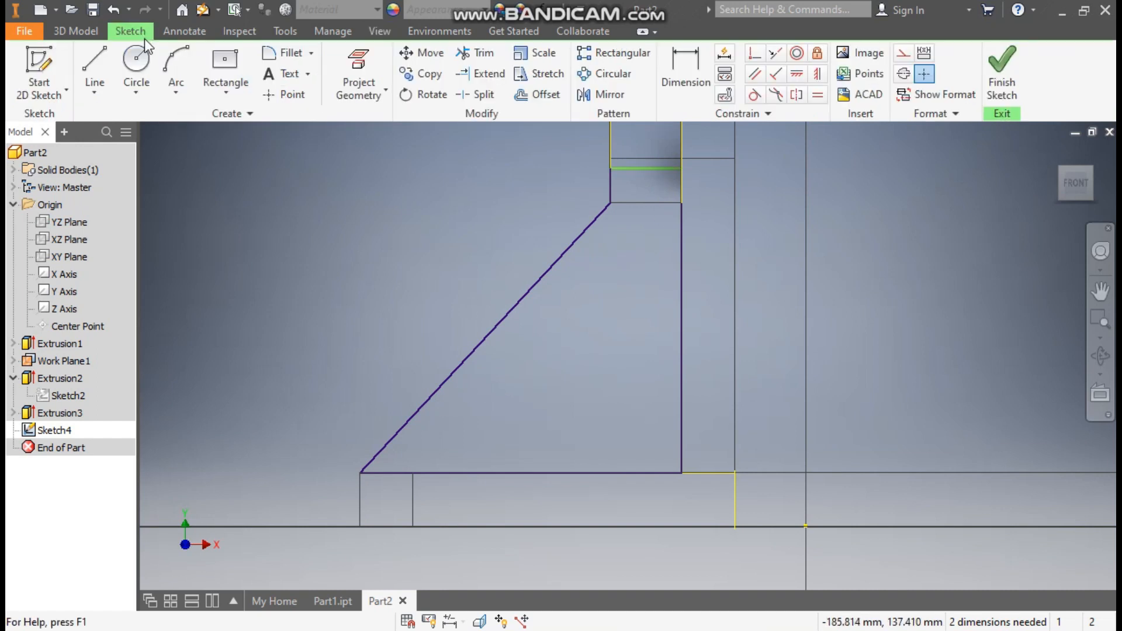
left_click(688, 69)
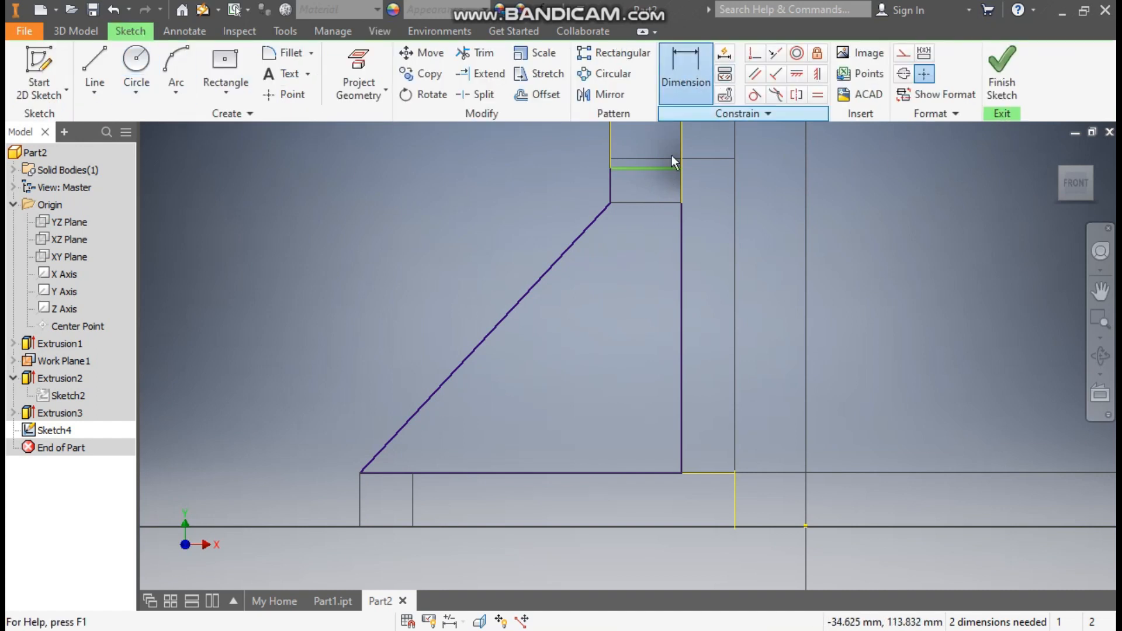
left_click(652, 169)
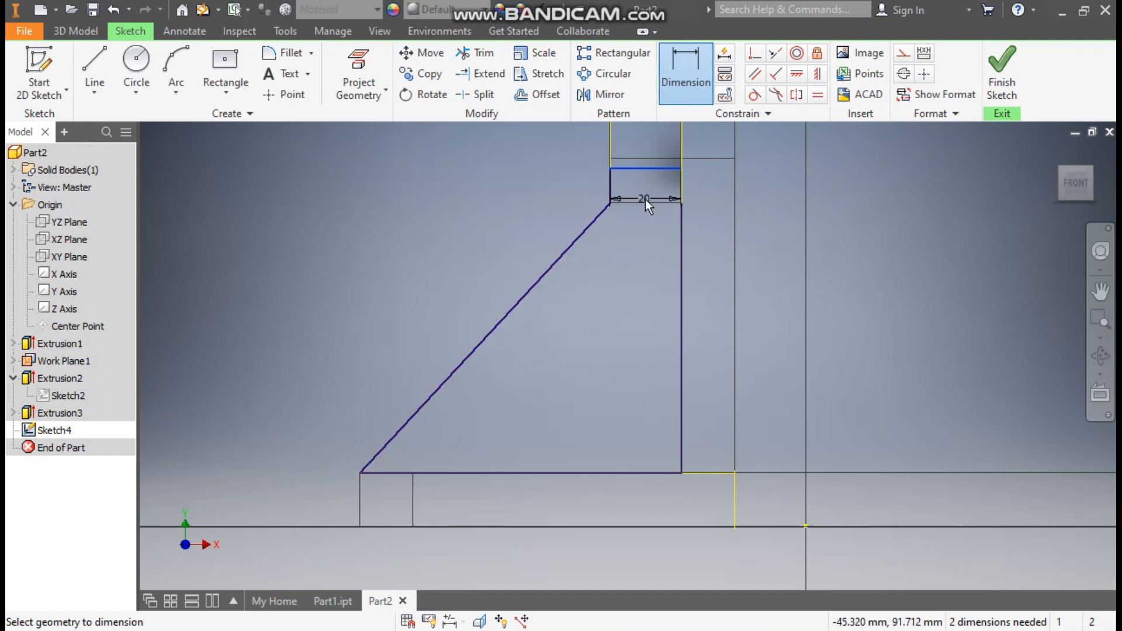
key("Escape")
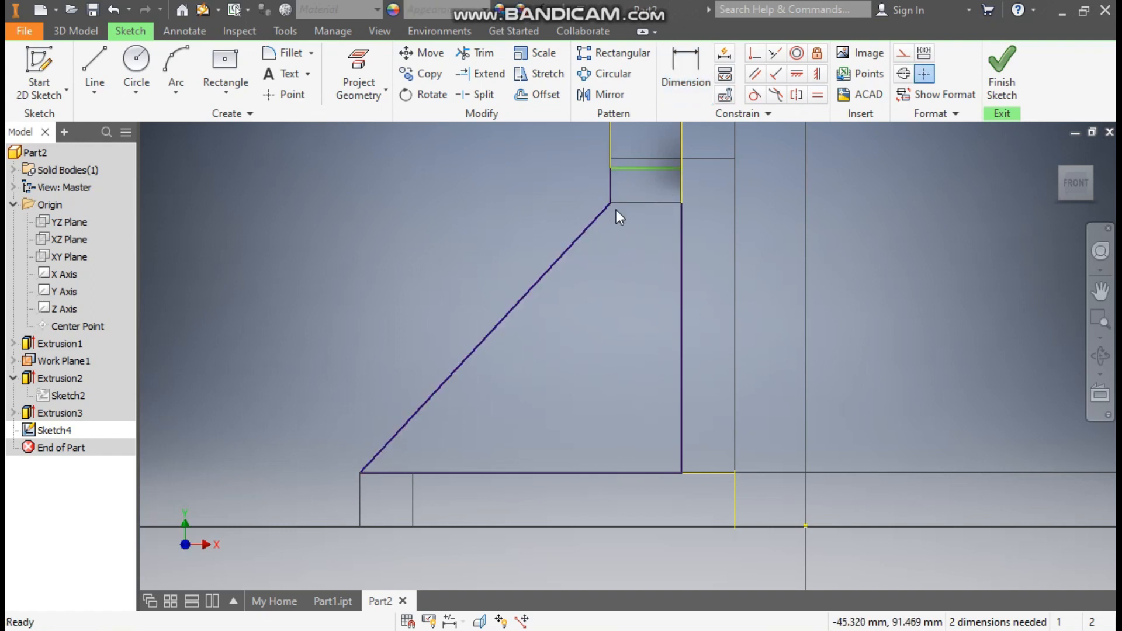
Draw a 20 mm horizontal line along the boss's lower edge, from the slanted line's upper end to the upright's face.
left_click(87, 58)
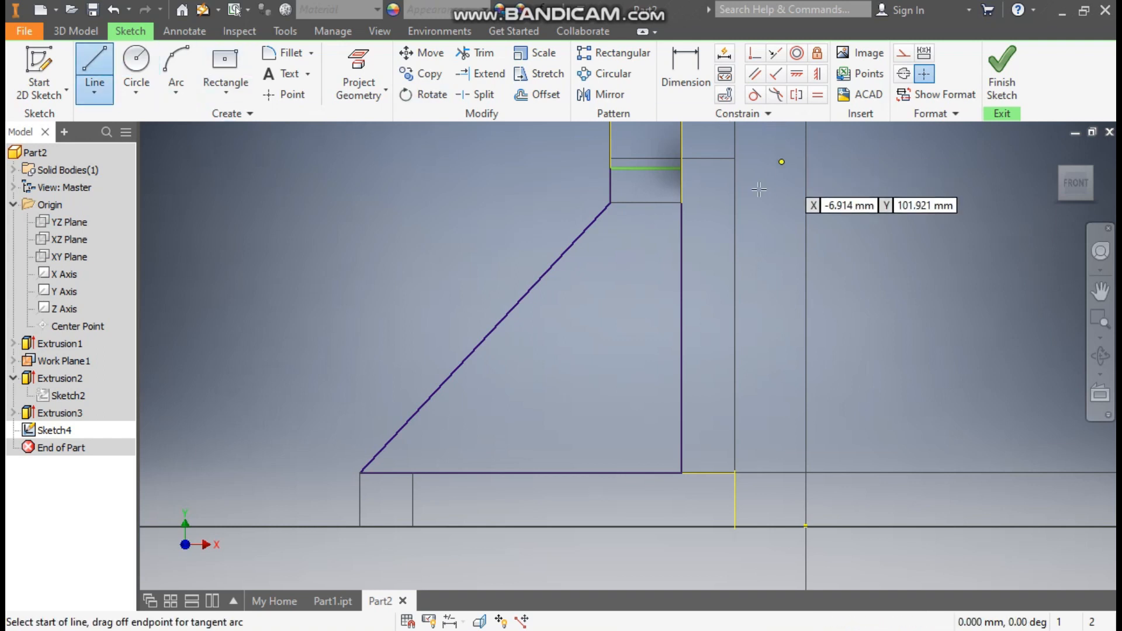
left_click(612, 202)
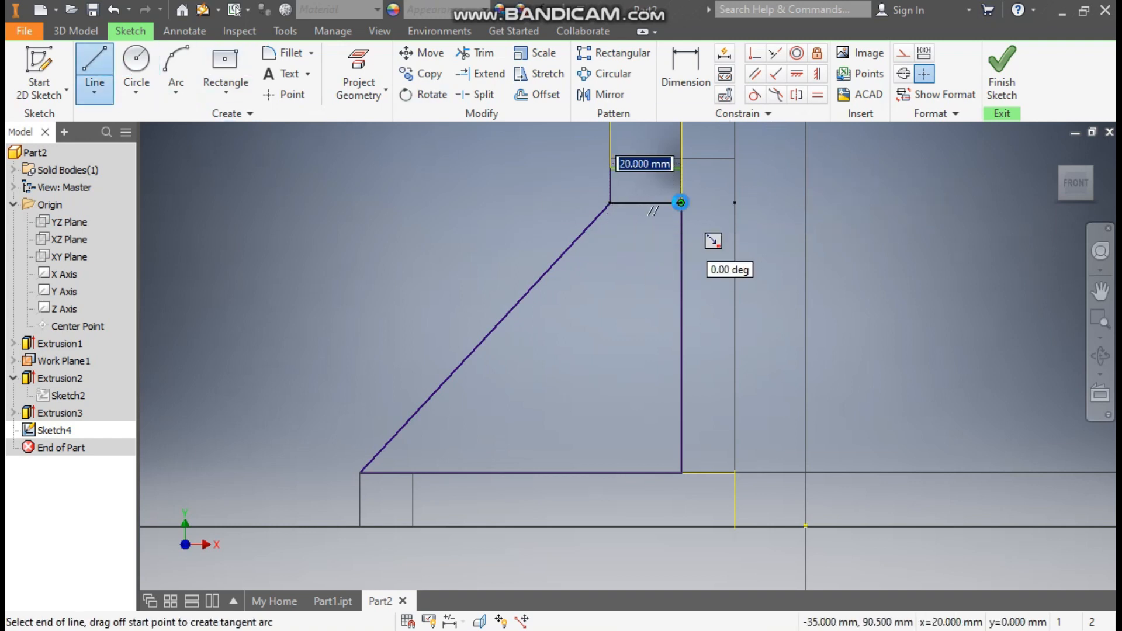
left_click(682, 203)
key("Escape")
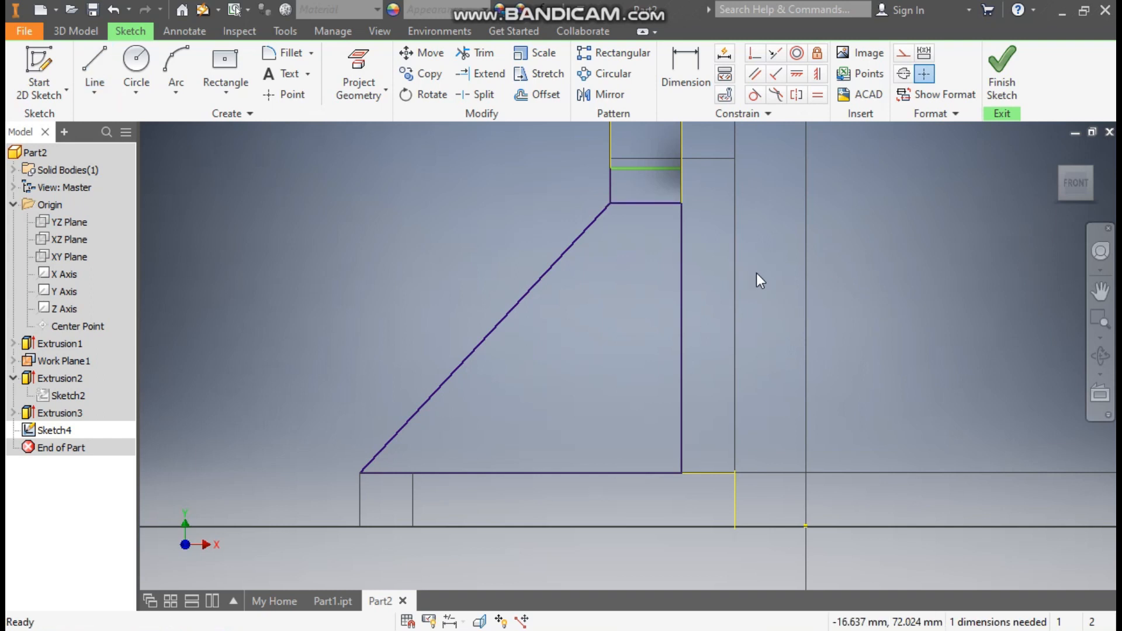
Dimension the distance between the two horizontal lines at the boss as 2.5 mm.
left_click(693, 72)
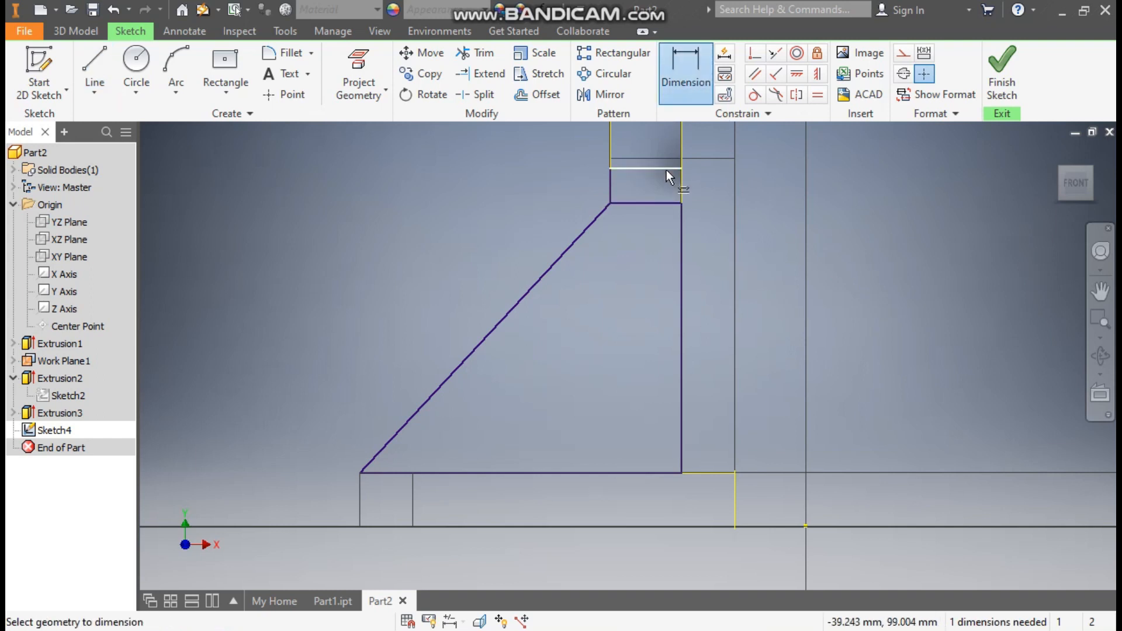
left_click(666, 169)
left_click(659, 202)
left_click(592, 190)
type("2.5")
key("Return")
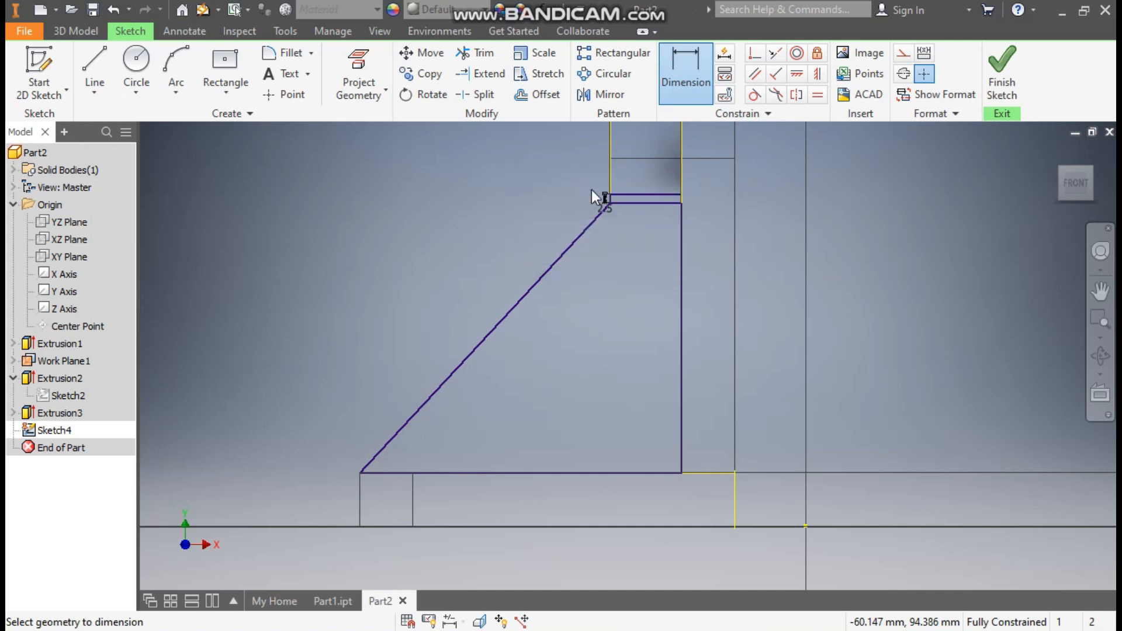
key("Escape")
Close the narrow strip inside the boss with a short vertical line joining the two horizontal lines at the upright's face.
scroll(646, 195, "up", 3)
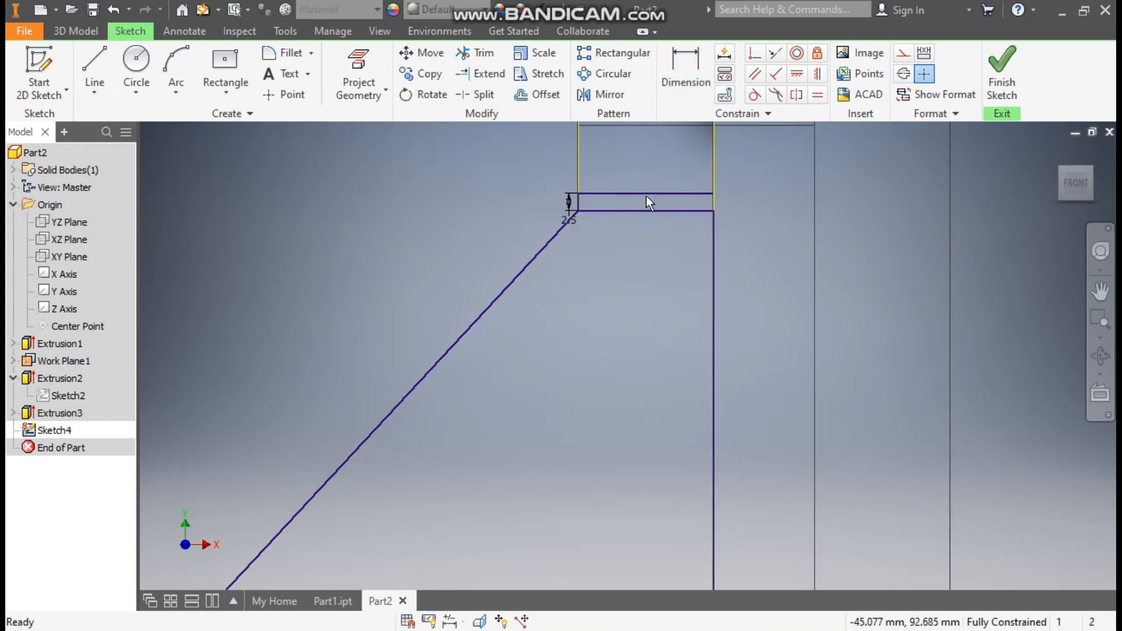
scroll(647, 195, "up", 2)
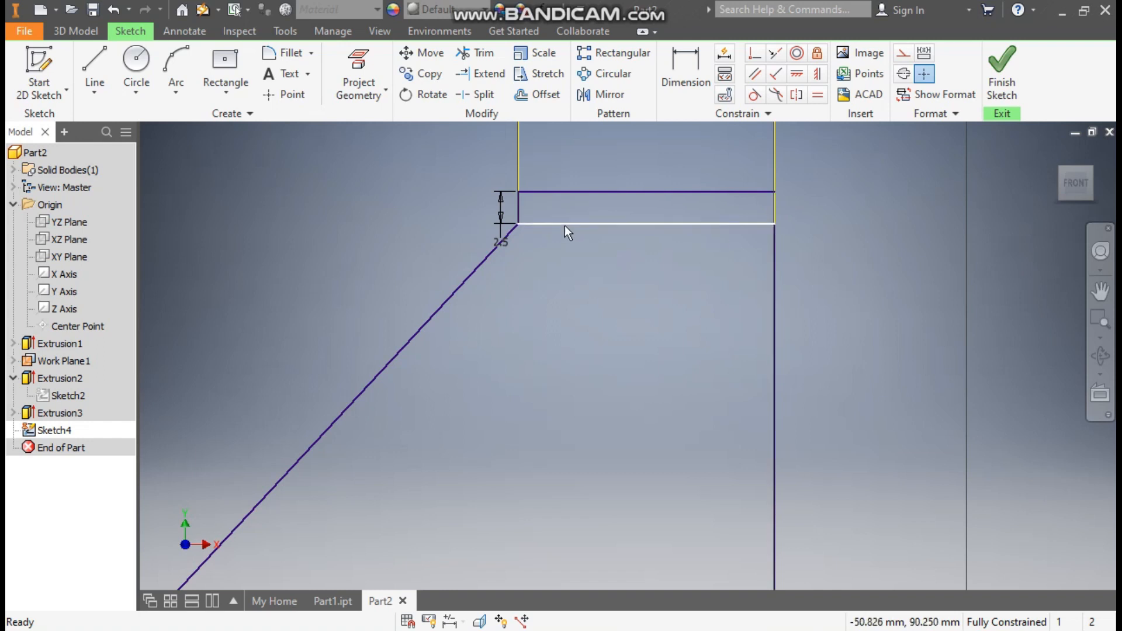
left_click(94, 63)
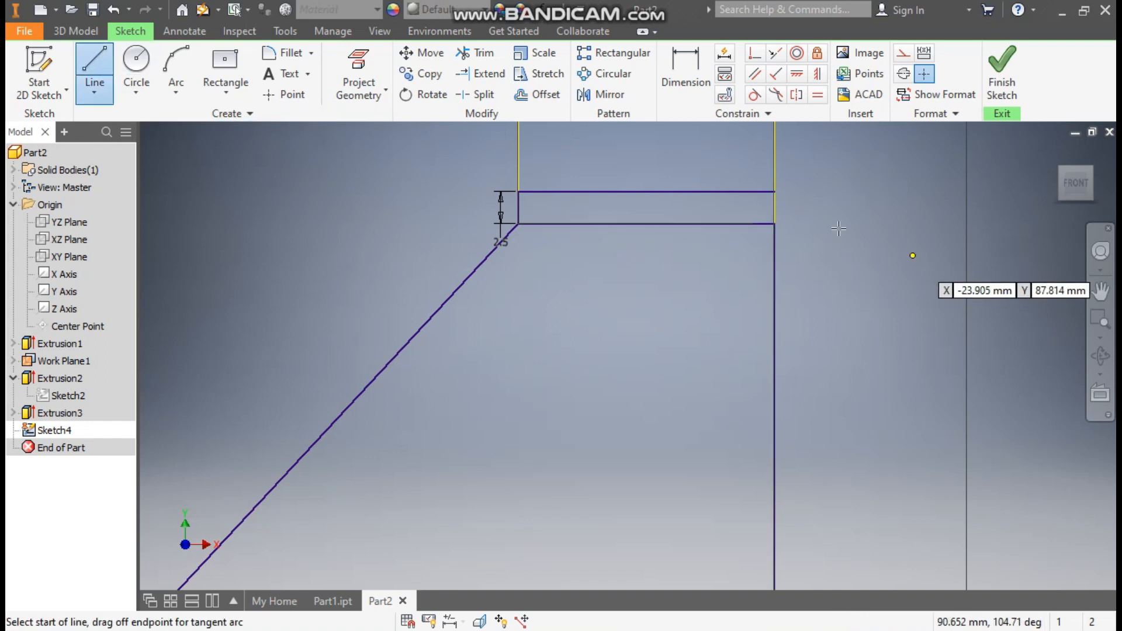
left_click(775, 192)
left_click(775, 224)
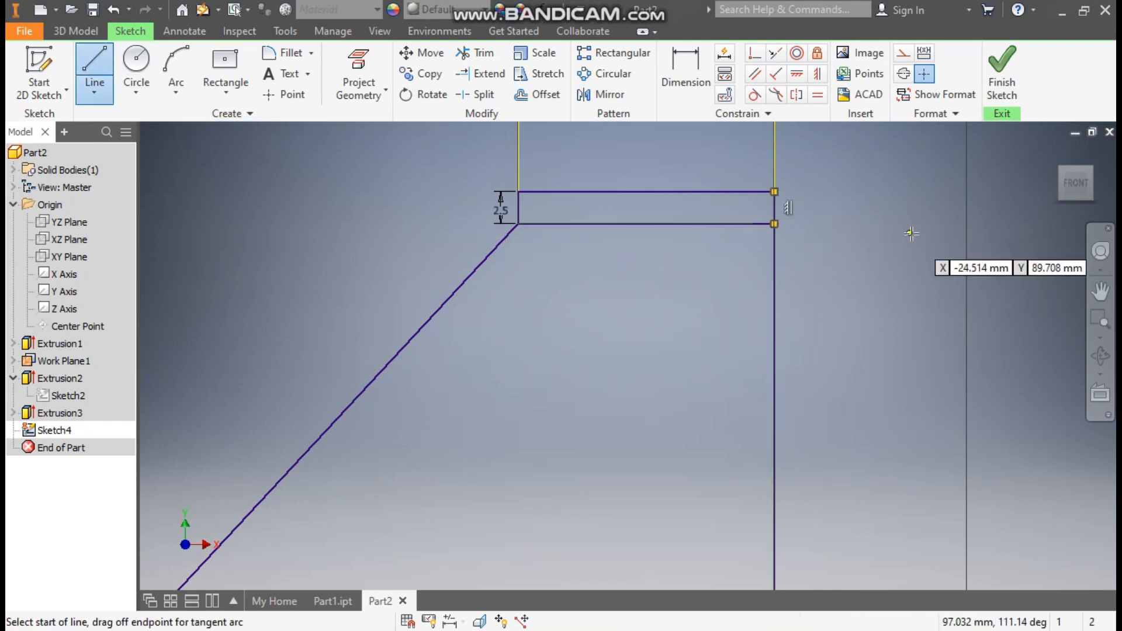
key("Escape")
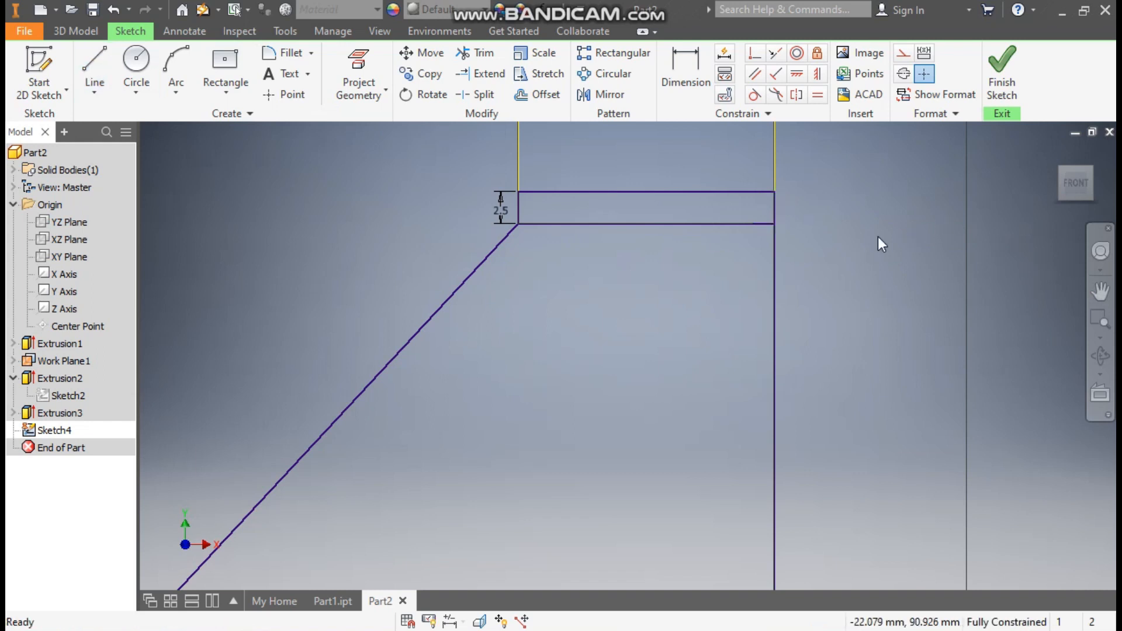
Finish the rib sketch and set up a joined extrusion of both its regions, 10 mm thick and symmetric about the sketch plane.
scroll(719, 238, "down", 4)
left_click(1002, 67)
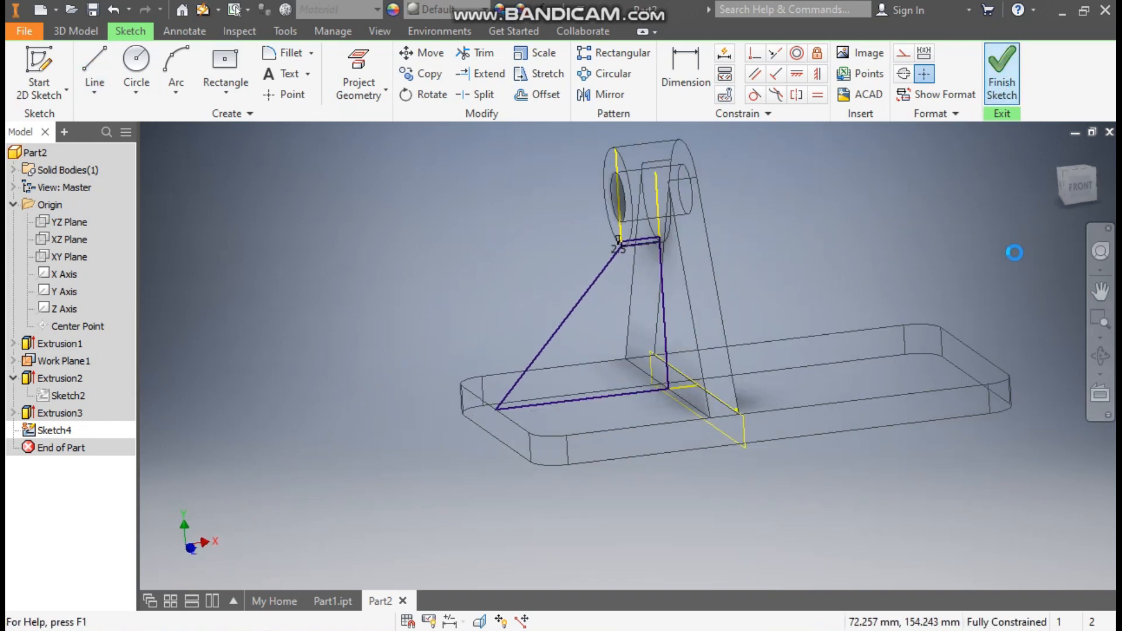
left_click(96, 58)
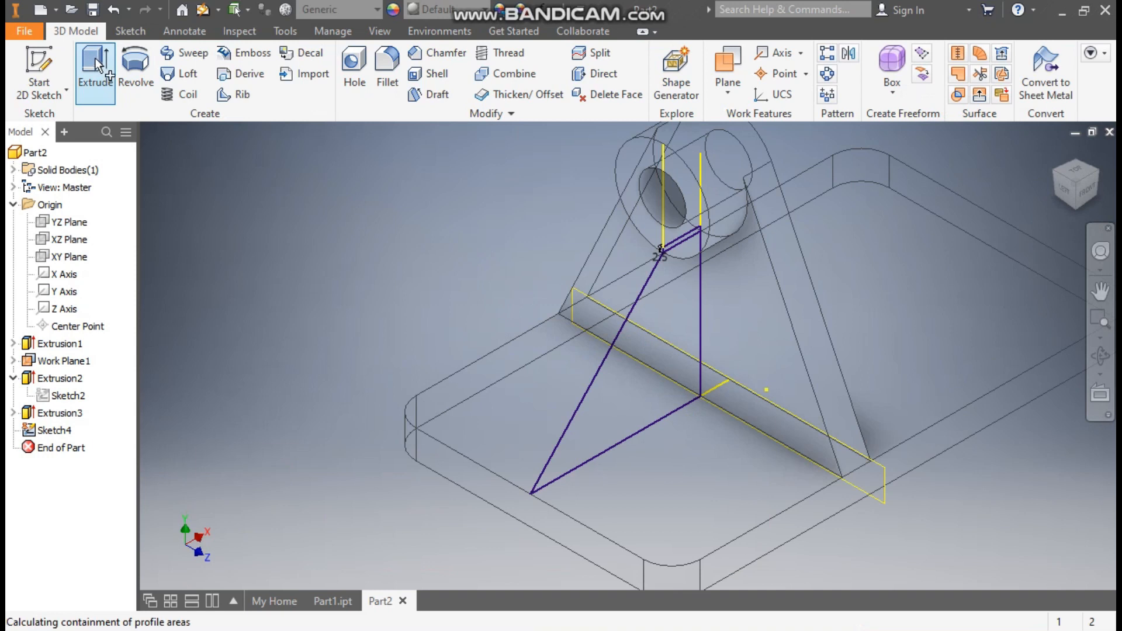
scroll(682, 235, "up", 3)
left_click(675, 235)
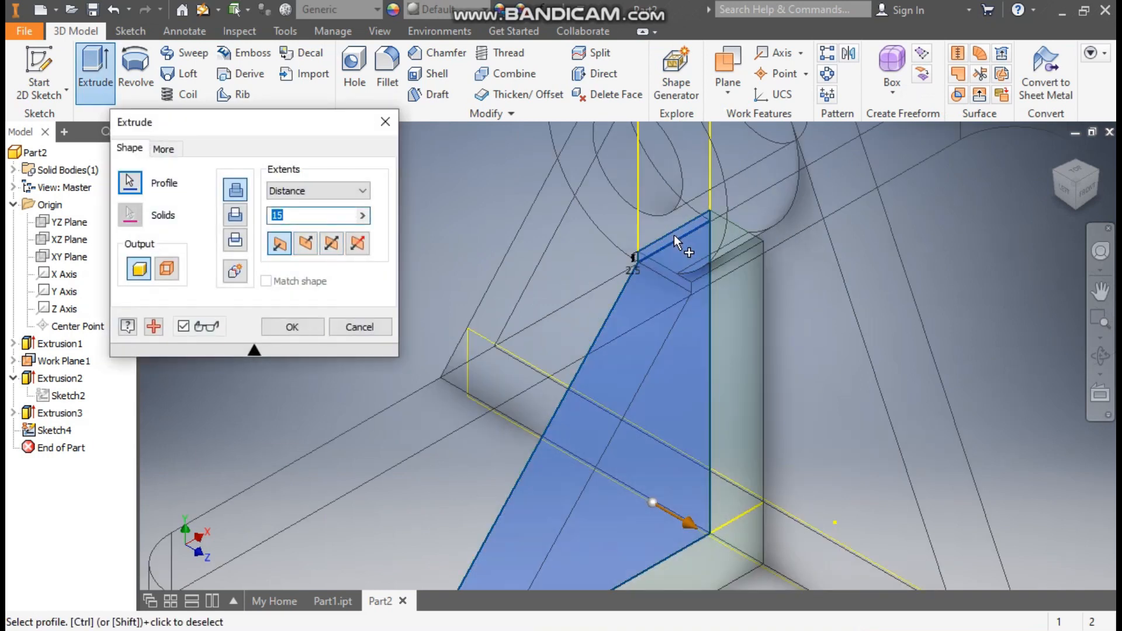
scroll(689, 275, "up", 2)
scroll(688, 275, "down", 3)
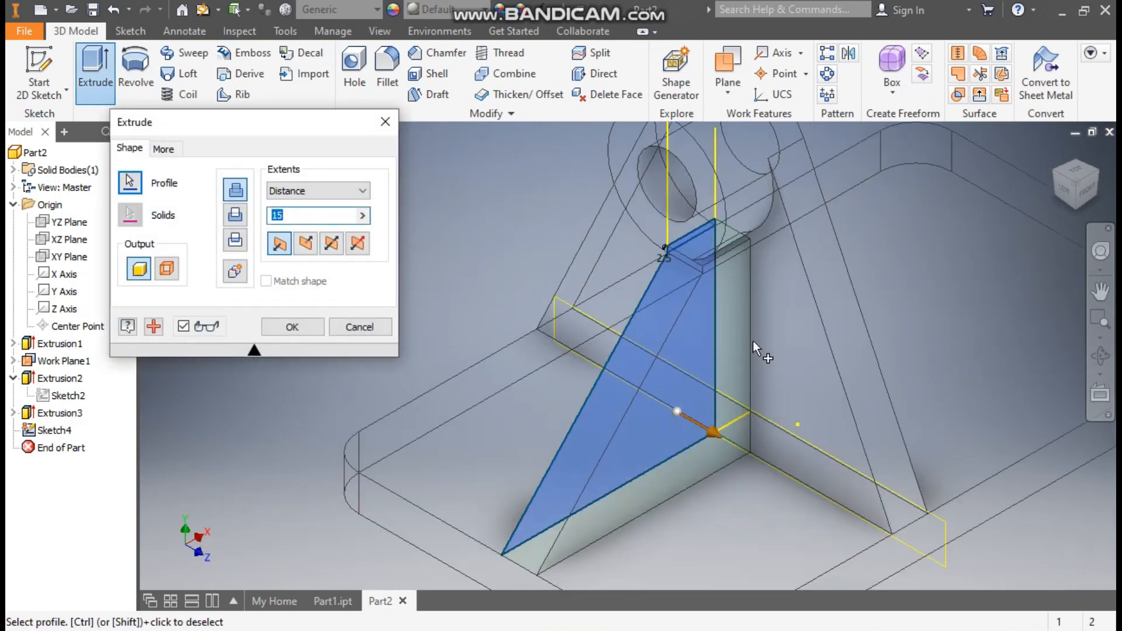
left_click(338, 251)
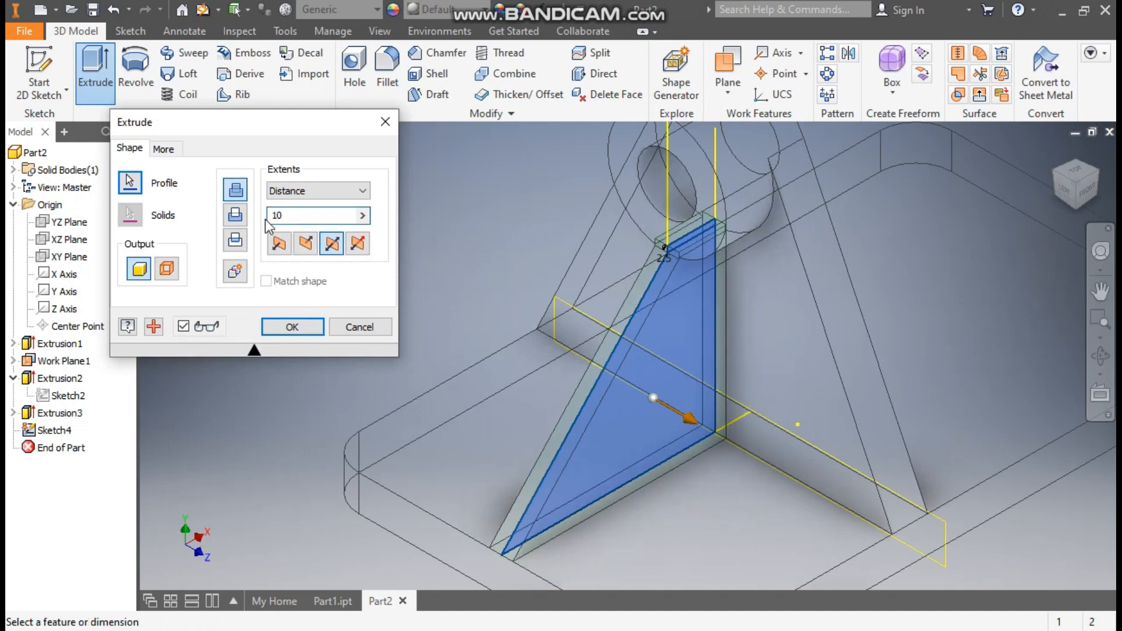
Switch the visual style from wireframe to a shaded display with edges and complete the rib extrusion.
left_click(380, 31)
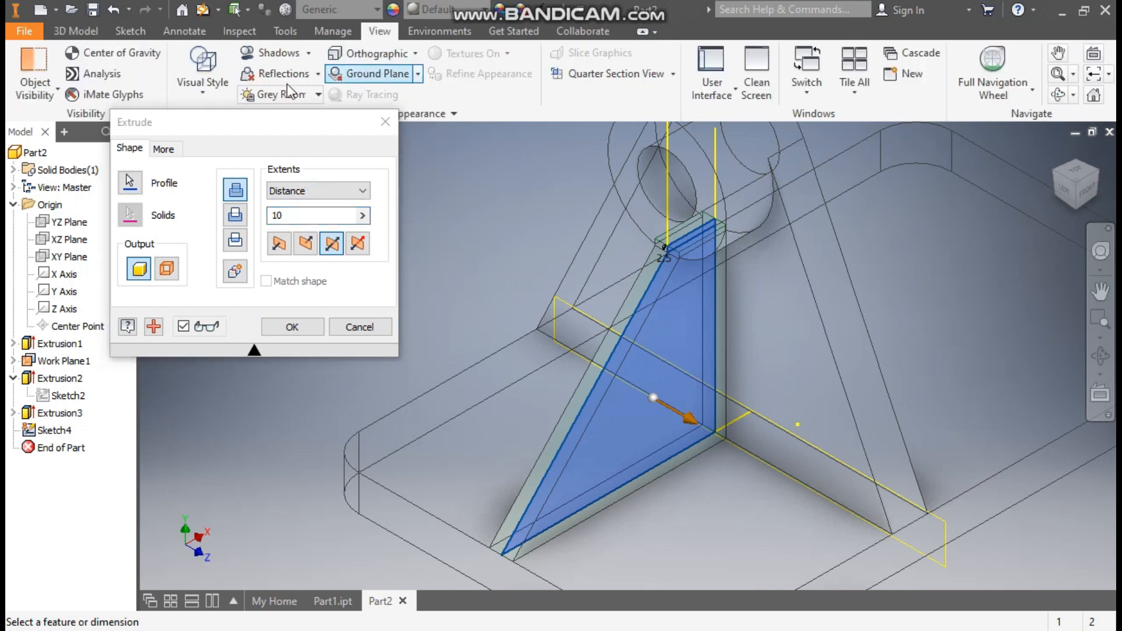
left_click(206, 85)
left_click(240, 188)
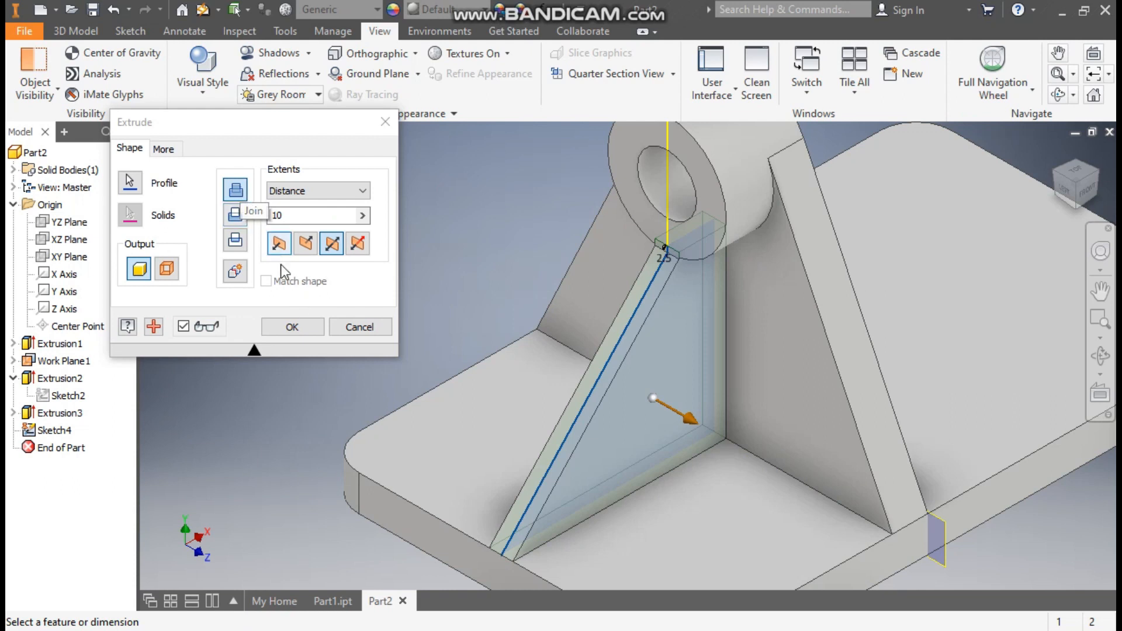
left_click(292, 327)
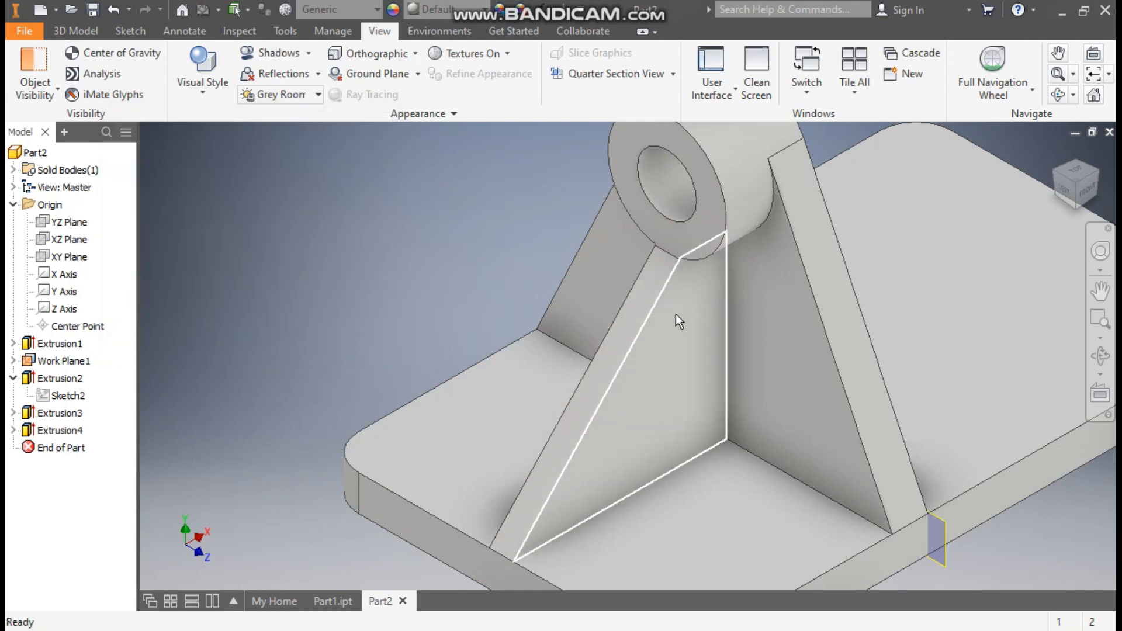
Start a sketch on the base plate's top face and orient the top view with the plate's long side horizontal.
left_click(1079, 198)
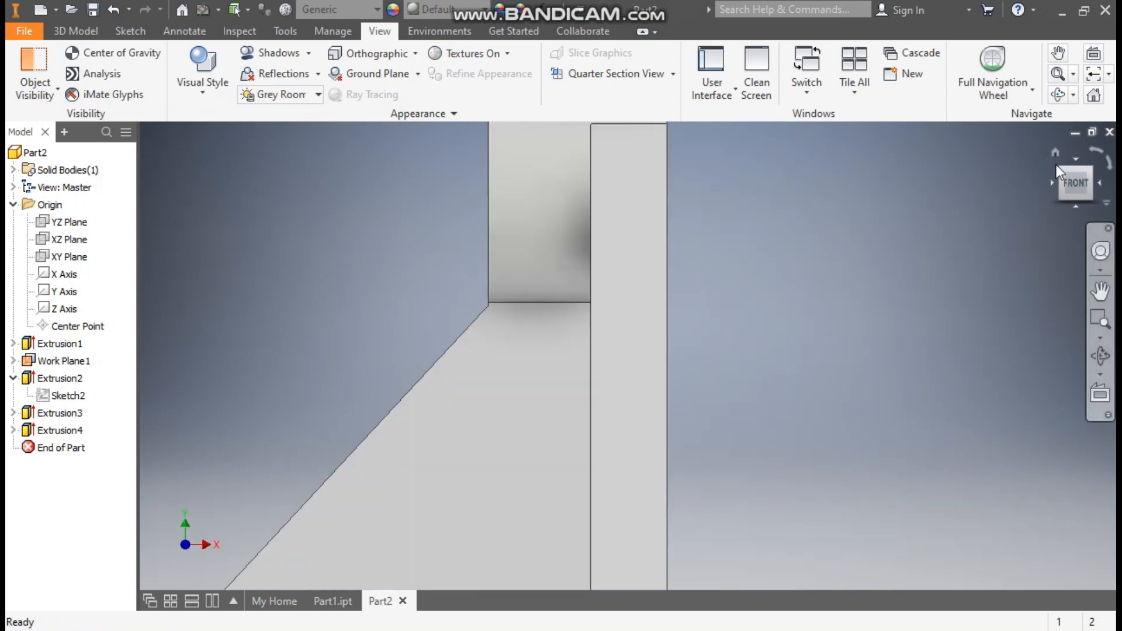
left_click(1055, 153)
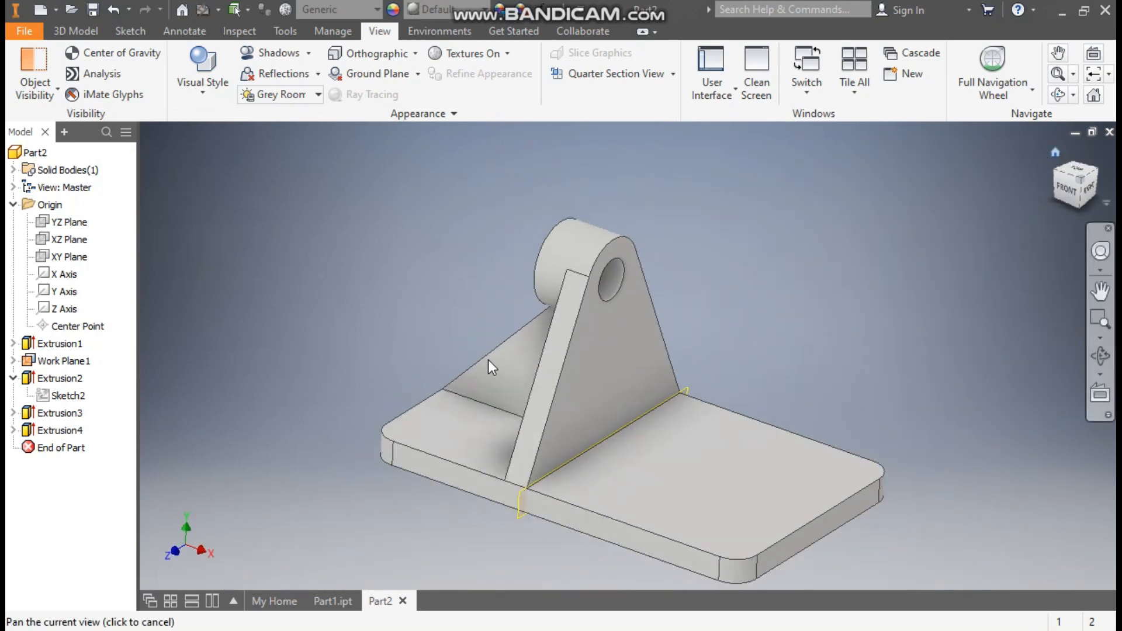
left_click(1055, 173)
scroll(606, 322, "down", 5)
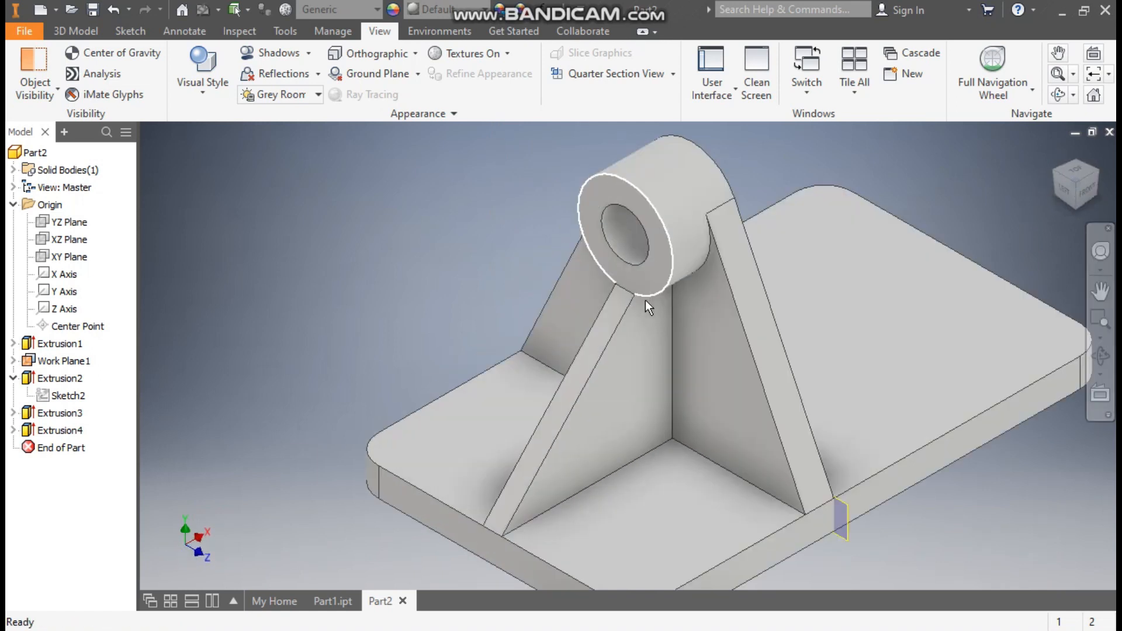
scroll(526, 286, "up", 3)
middle_click_drag(526, 286, 511, 310)
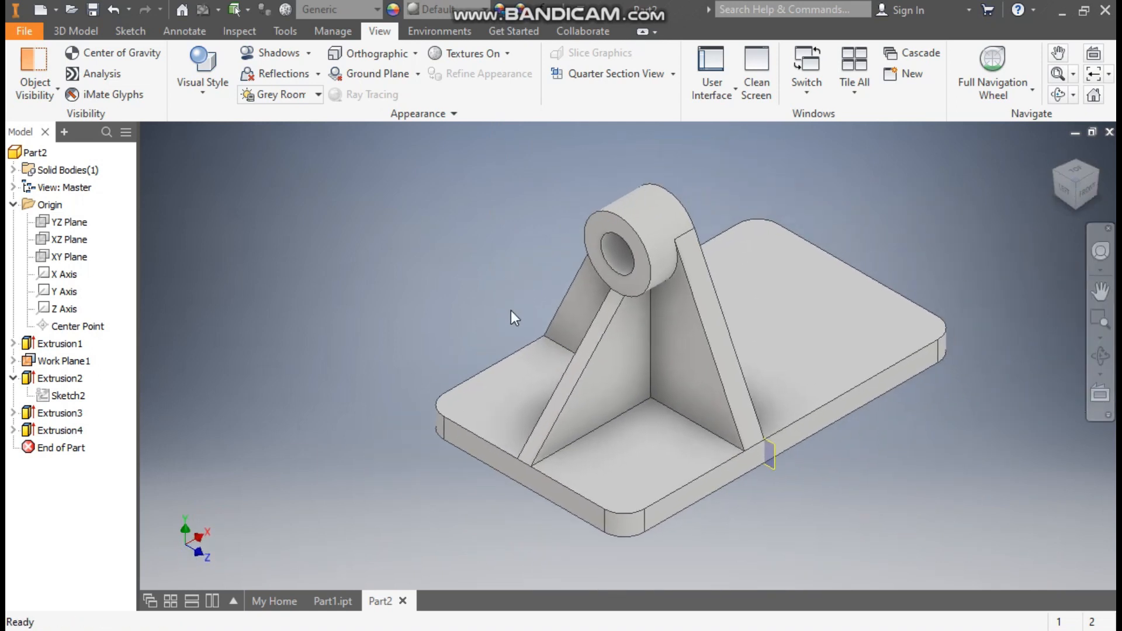
left_click(647, 434)
left_click(777, 419)
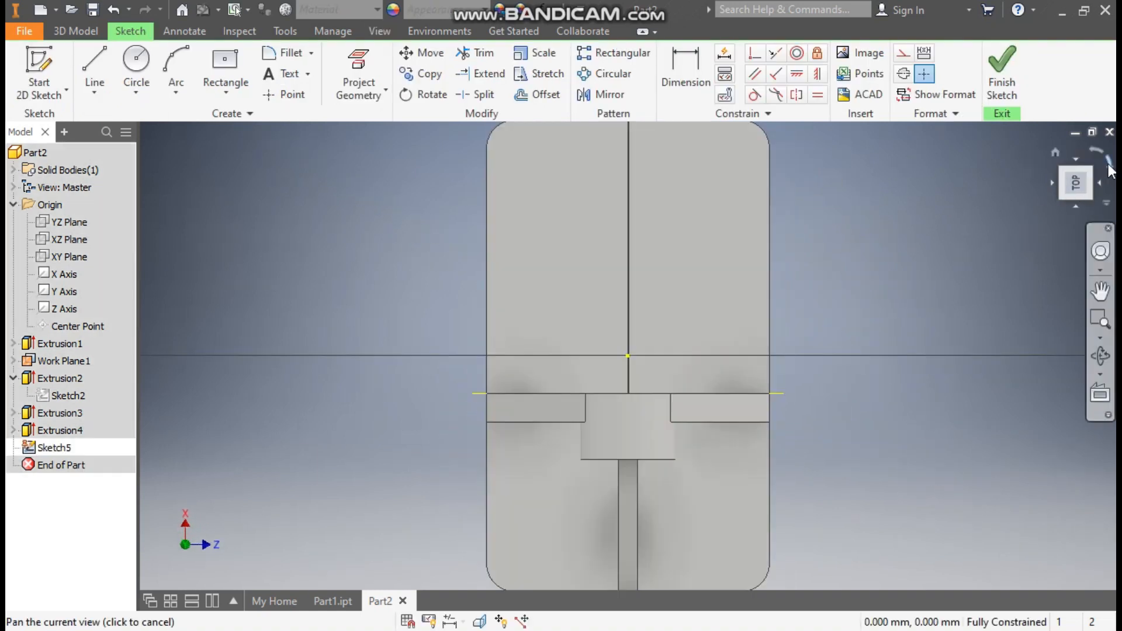
left_click(1099, 157)
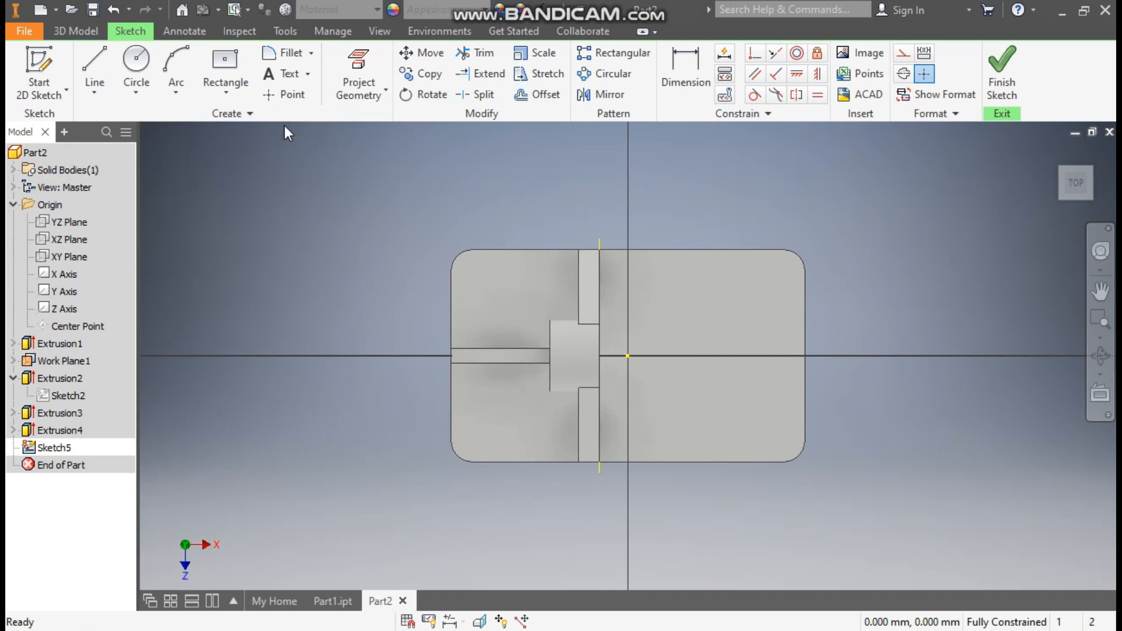
Place two sketch points on the plate's rib end, one on each side of the rib.
left_click(291, 96)
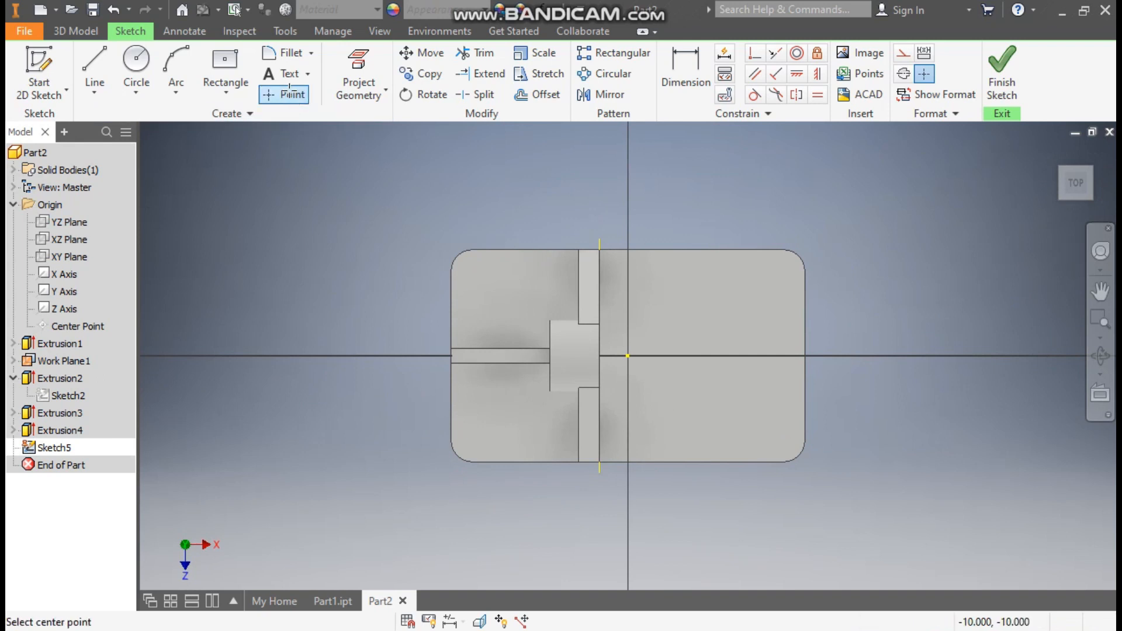
left_click(508, 281)
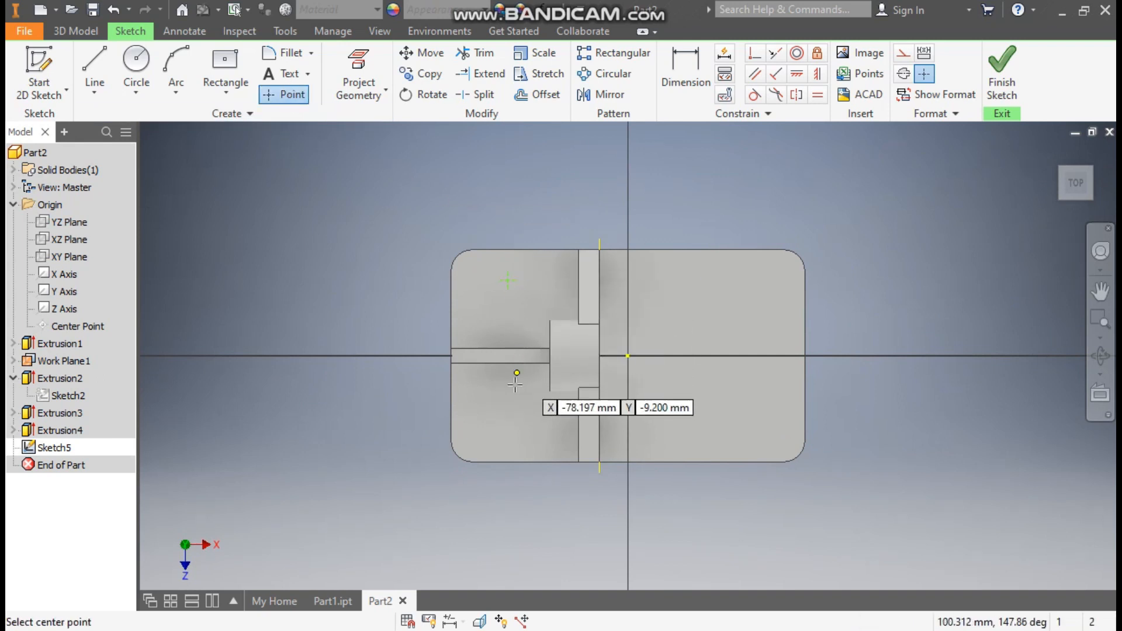
left_click(508, 425)
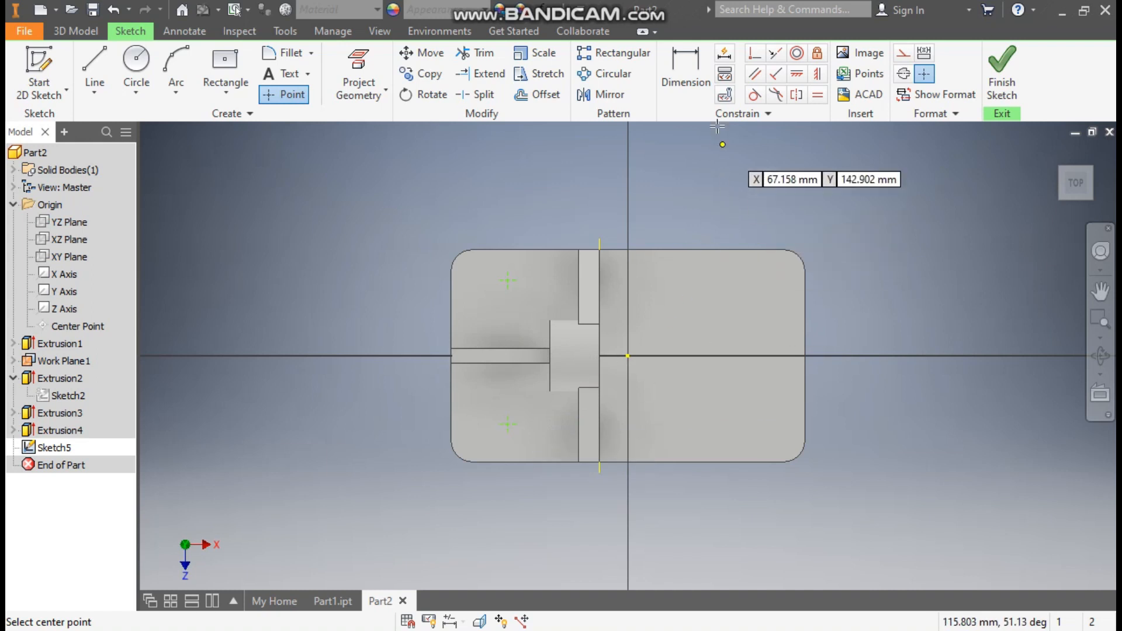
Dimension the upper sketch point 100 mm horizontally and 50 mm vertically from the origin.
left_click(684, 75)
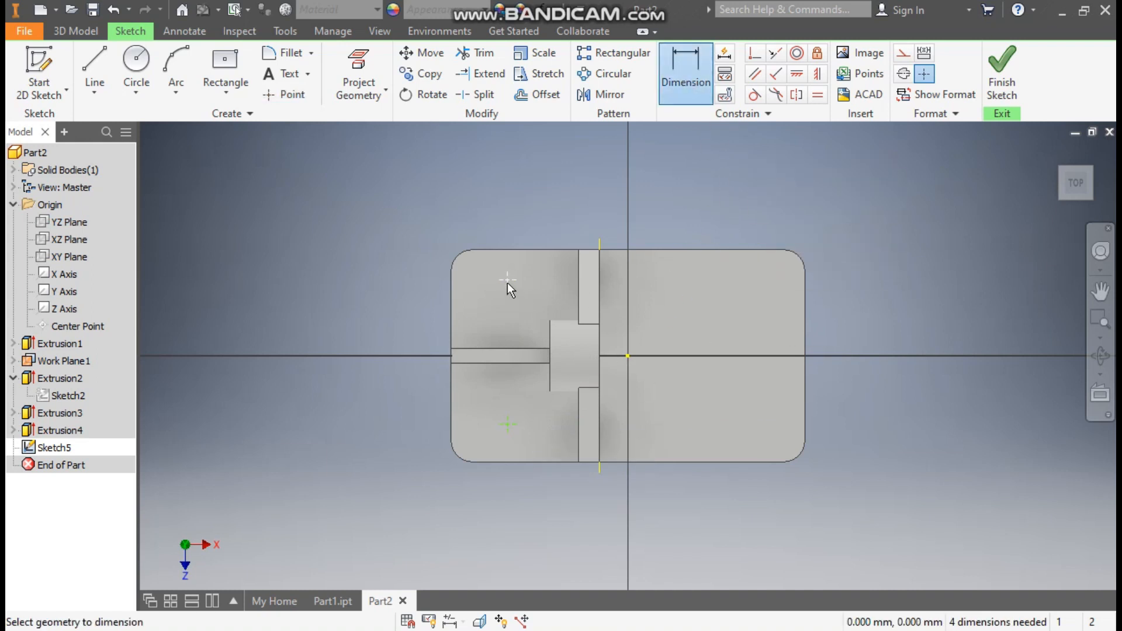
left_click(629, 355)
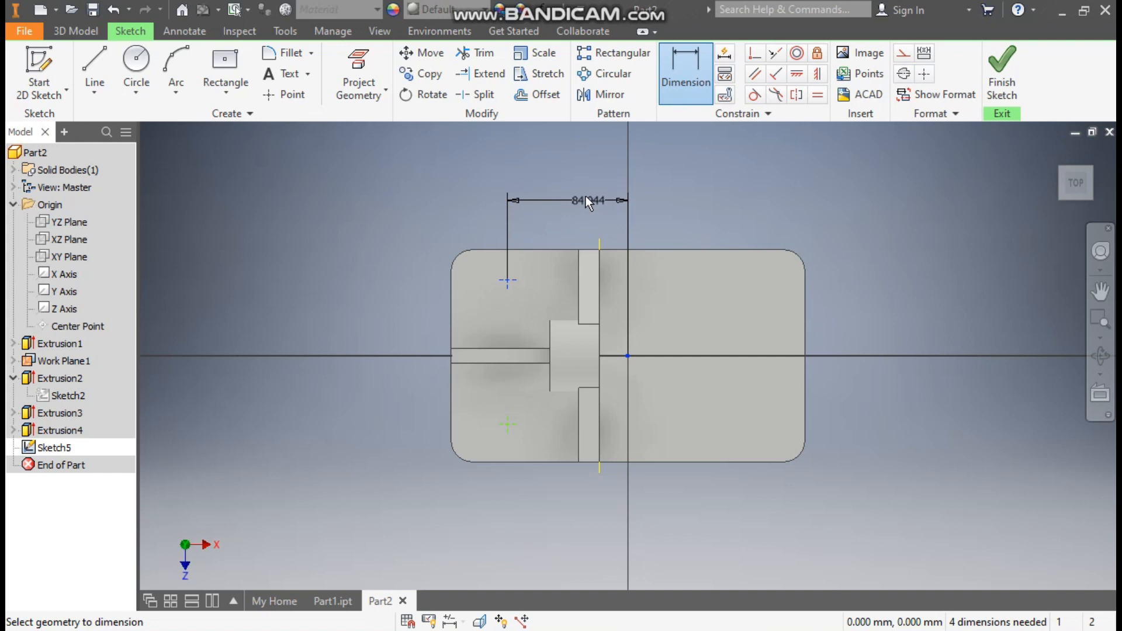
left_click(584, 196)
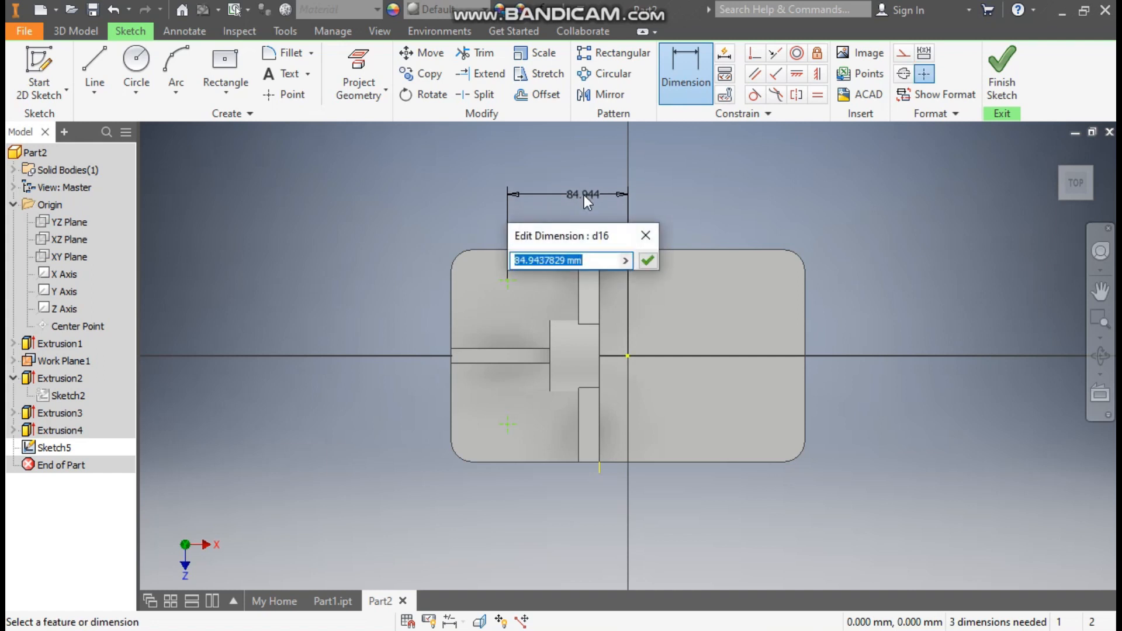
type("100")
key("Return")
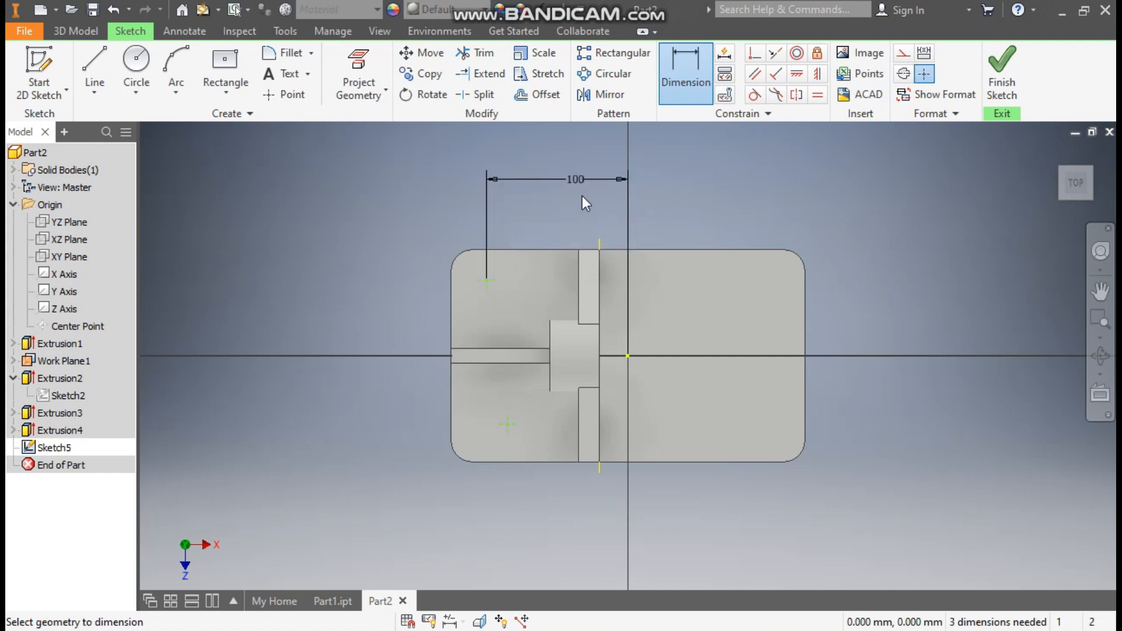
left_click(627, 357)
left_click(398, 318)
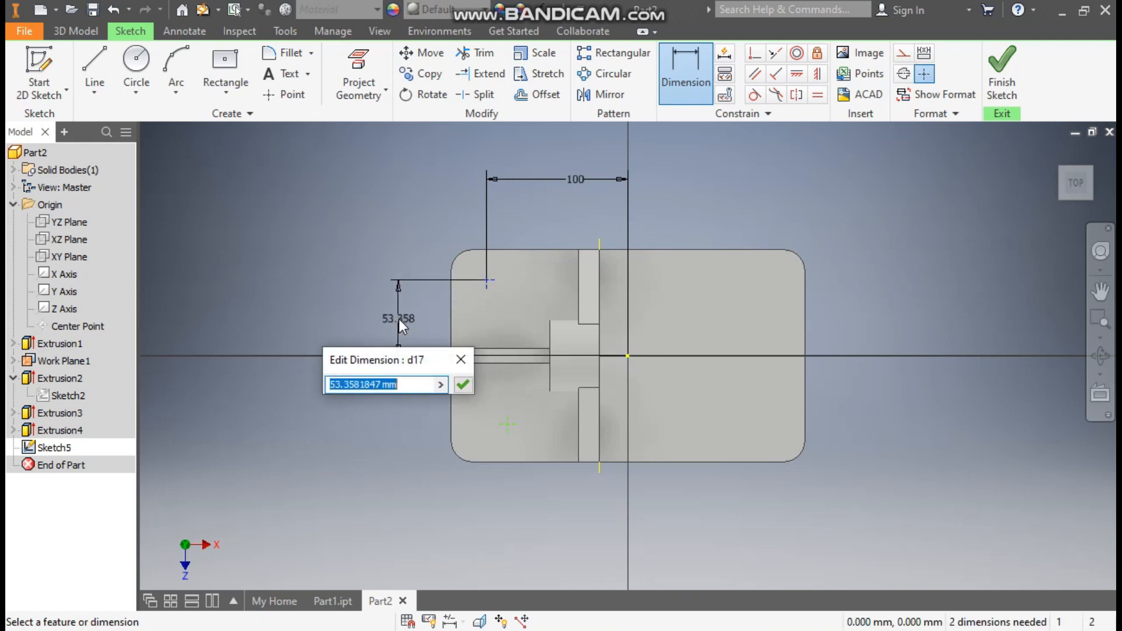
type("50")
key("Return")
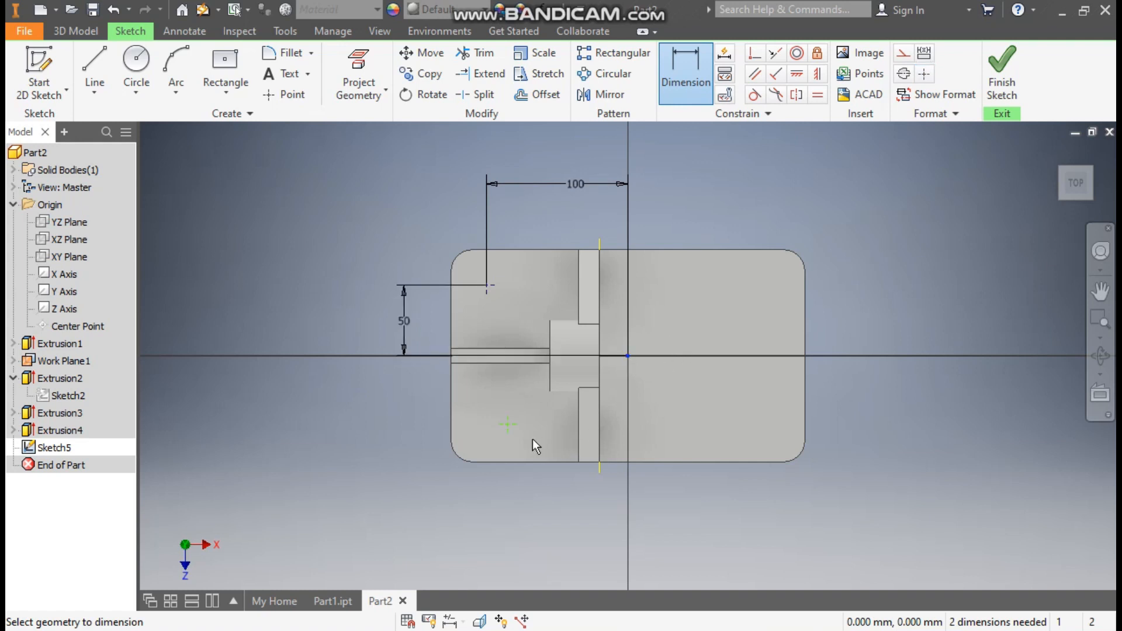
Dimension the lower sketch point 50 mm vertically from the origin.
left_click(509, 426)
left_click(403, 400)
type("5")
key("Return")
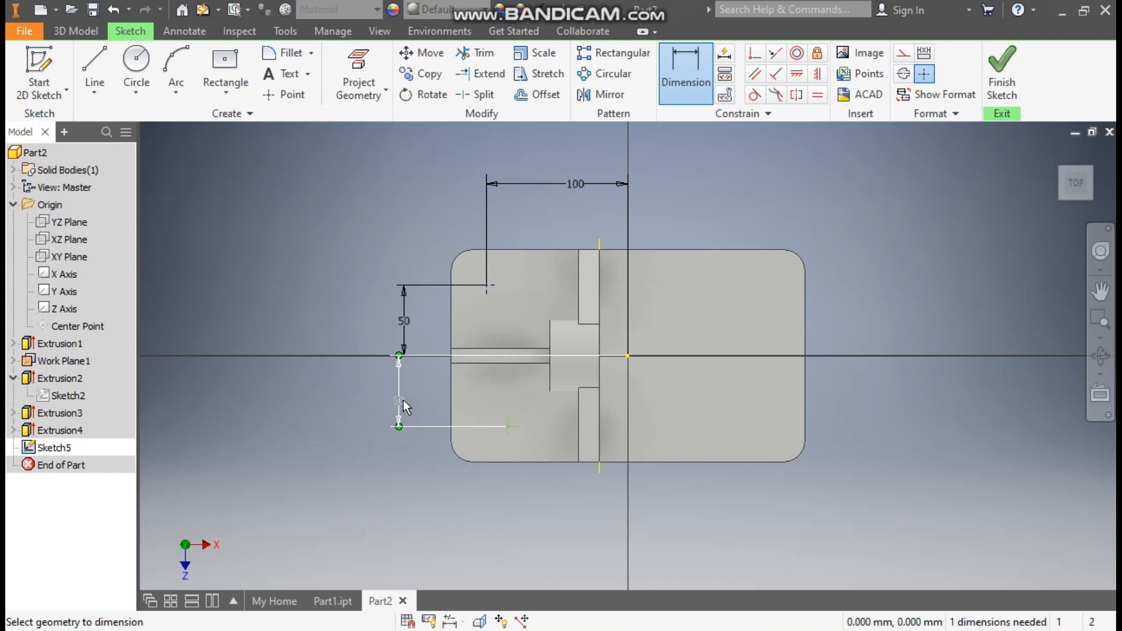
key("Escape")
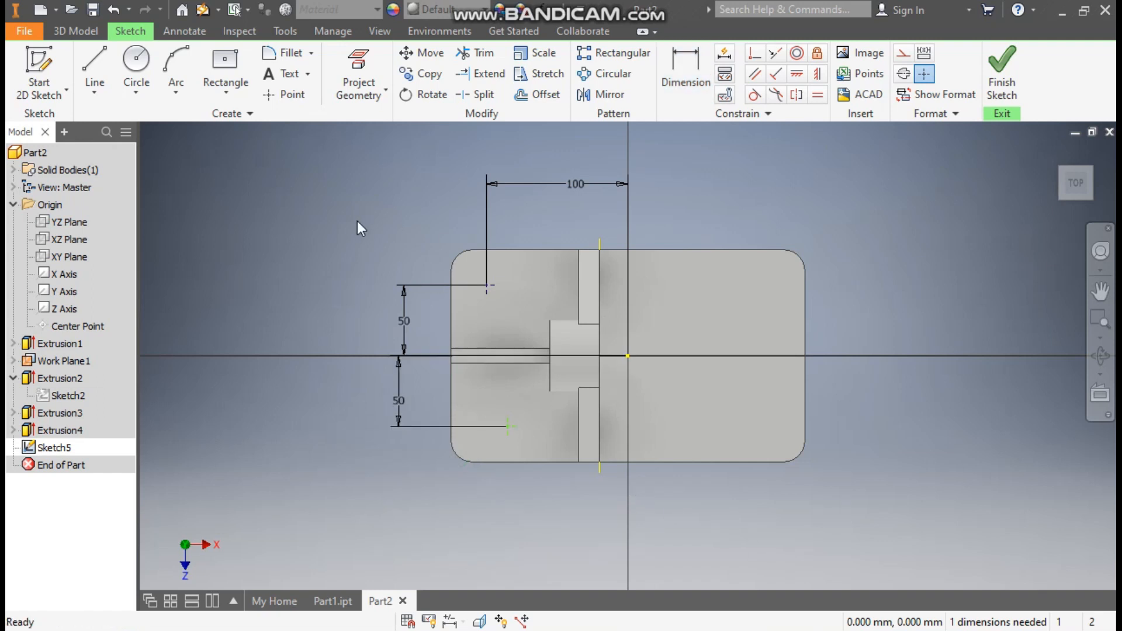
Align the lower point with the upper one using a Vertical constraint and finish the sketch.
mouse_move(512, 431)
left_mouse_down()
mouse_move(529, 428)
mouse_move(504, 427)
left_mouse_up()
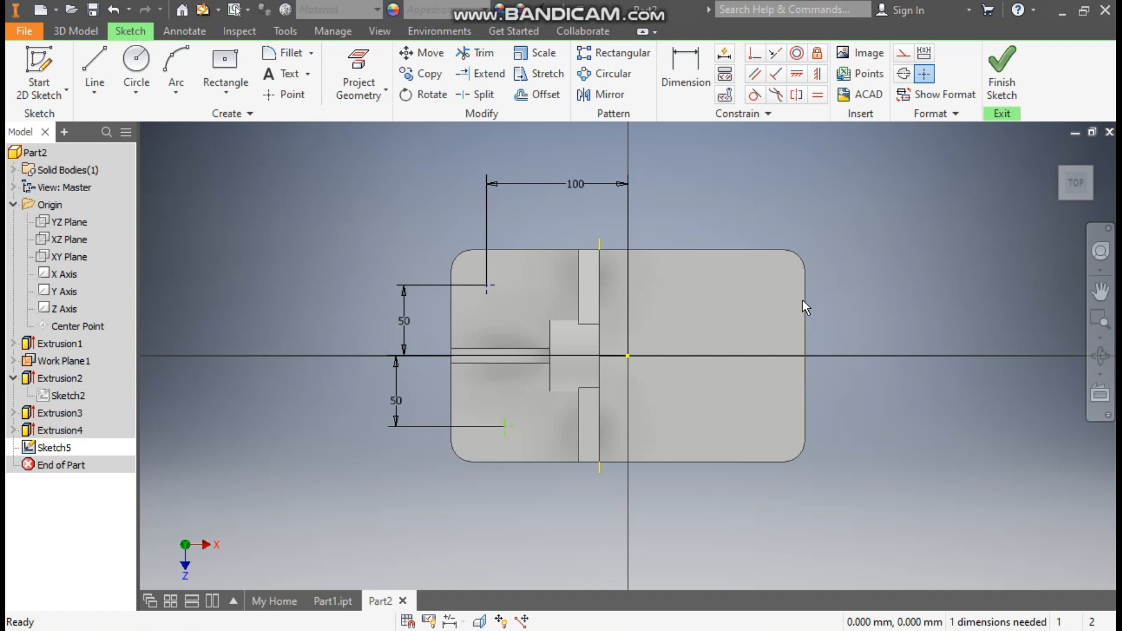
left_click(819, 75)
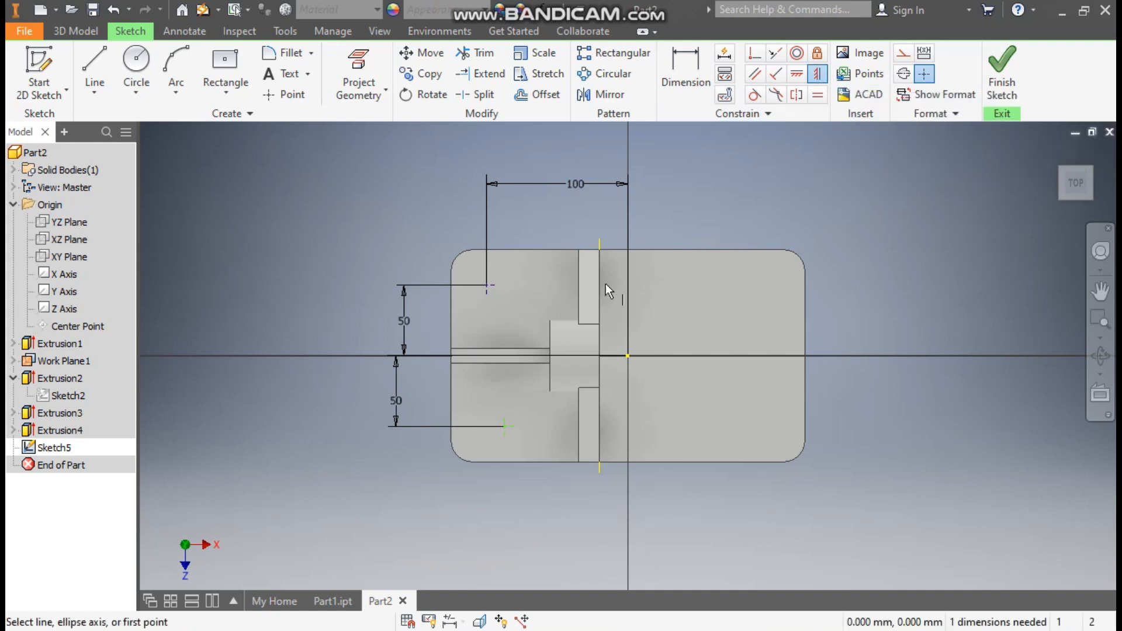
left_click(486, 292)
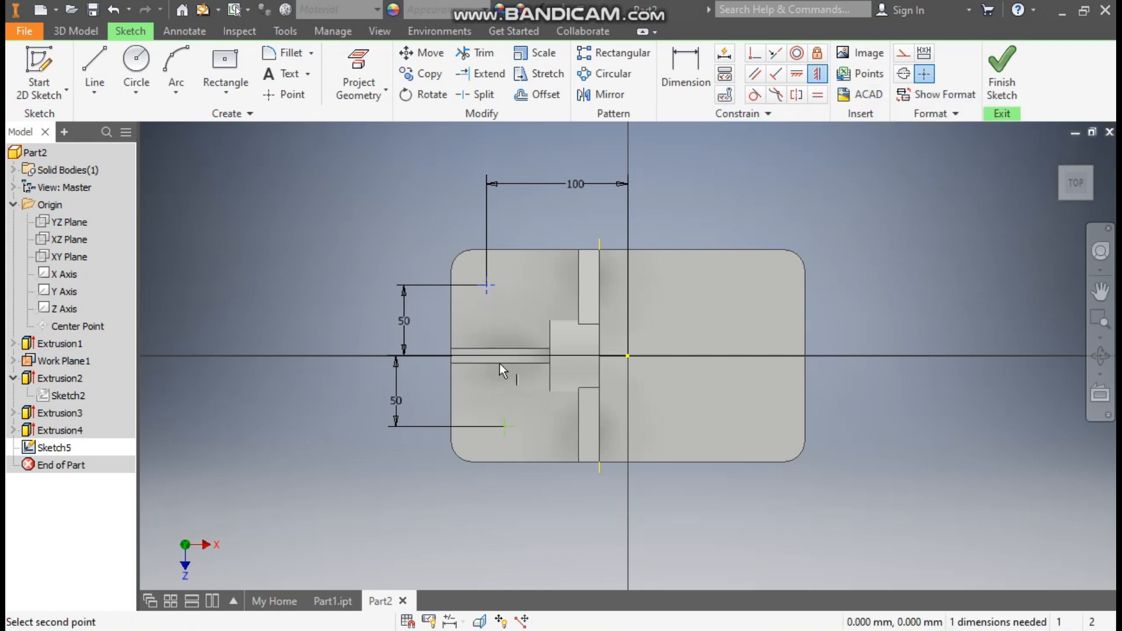
left_click(504, 425)
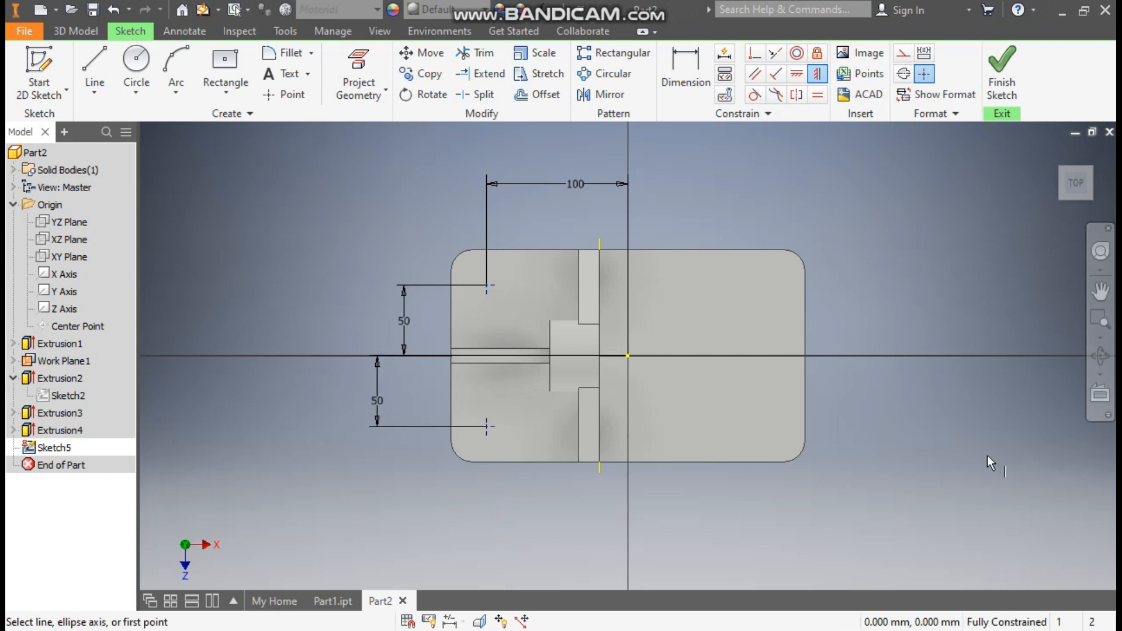
left_click(1001, 77)
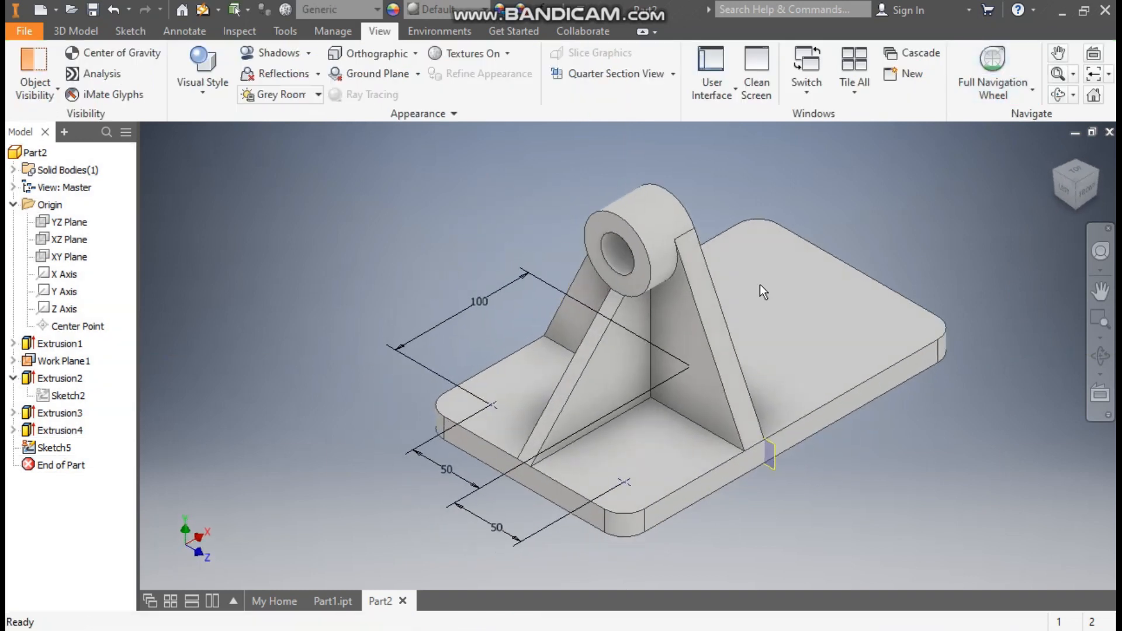
Start a counterbored hole on both sketch points, with a 30 mm counterbore diameter and 3 mm counterbore depth.
left_click(82, 30)
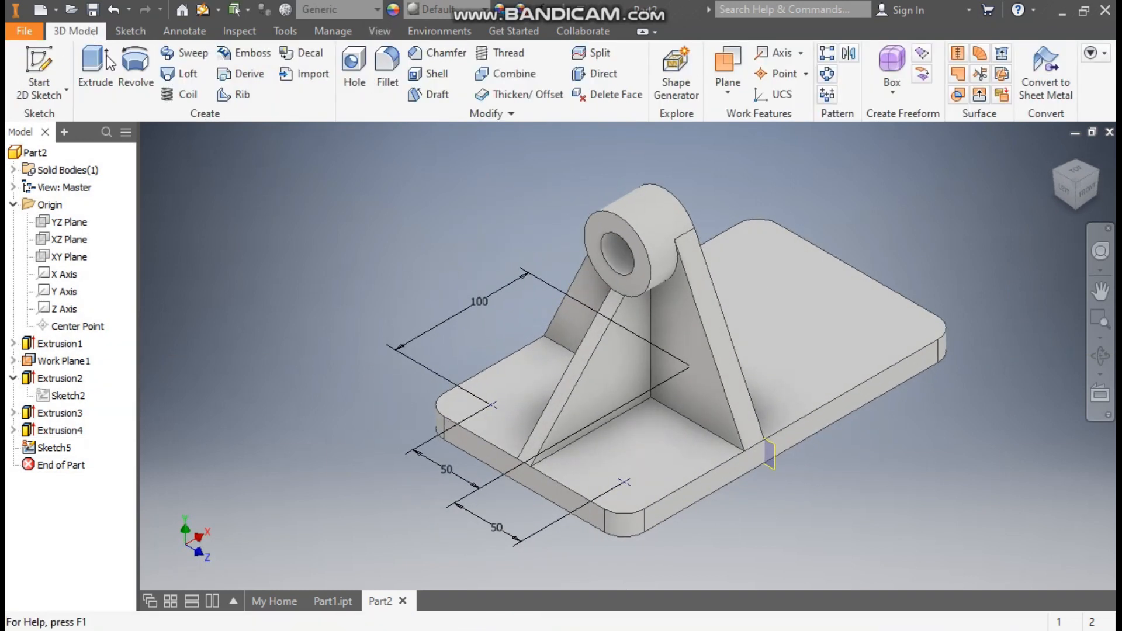
left_click(354, 69)
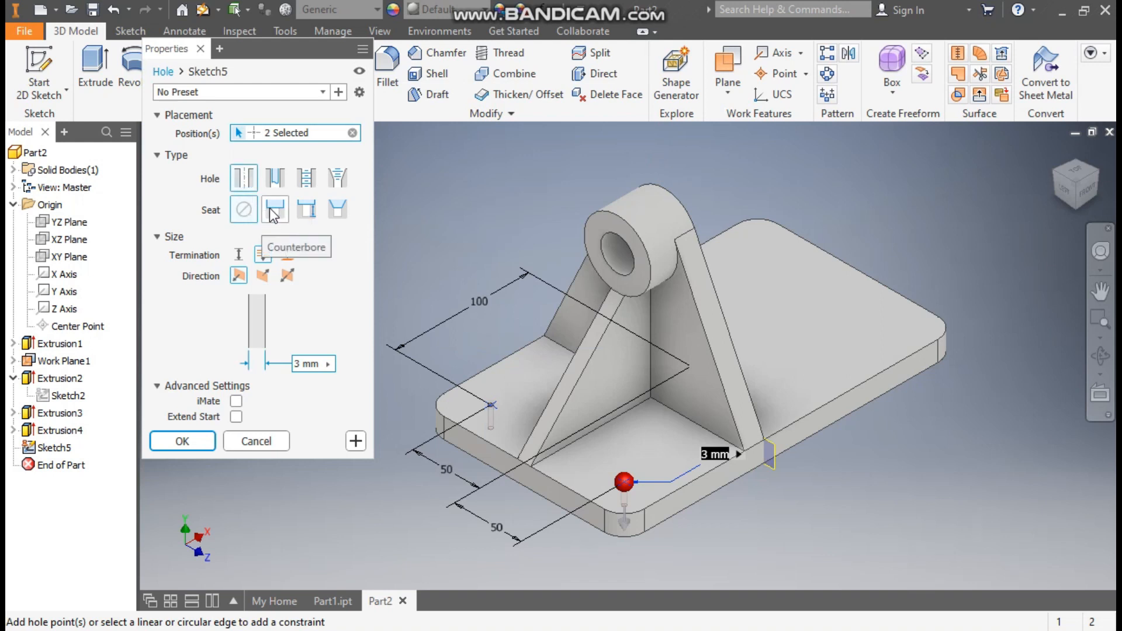
left_click(273, 210)
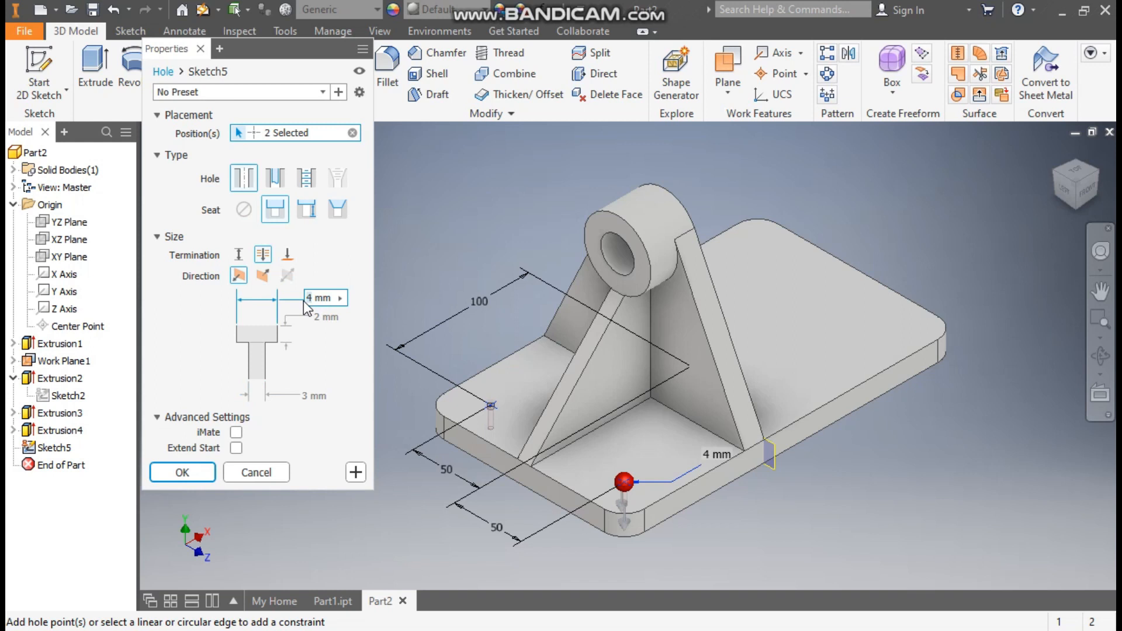
type("30")
left_click(318, 316)
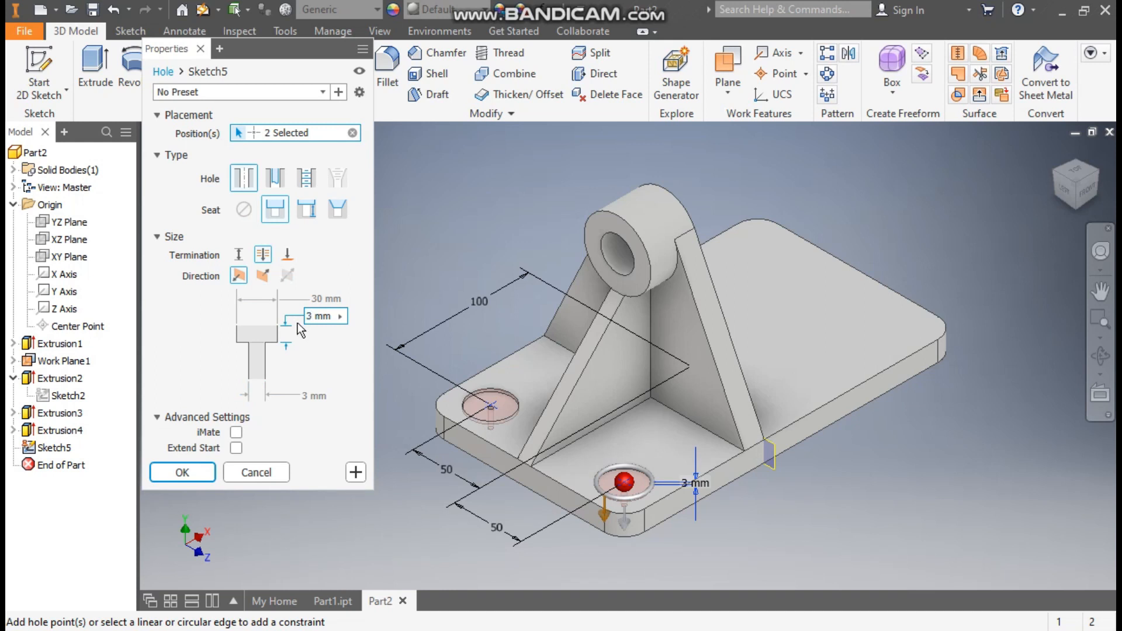
Set the hole diameter to 15 mm and create both counterbored through holes in the base plate.
left_click(311, 396)
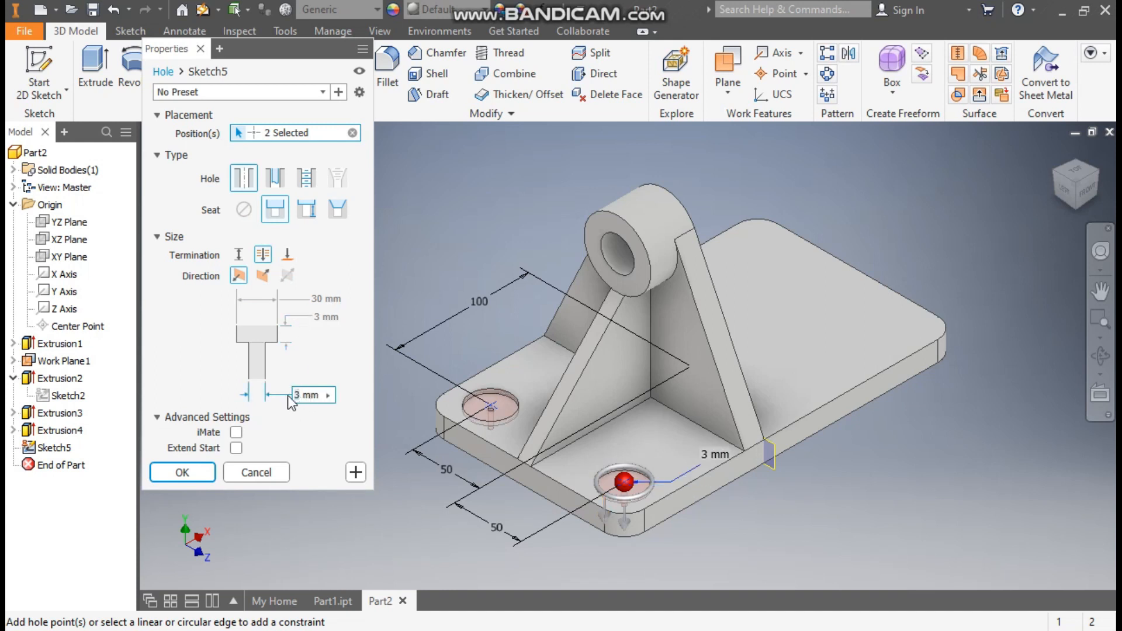
type("15")
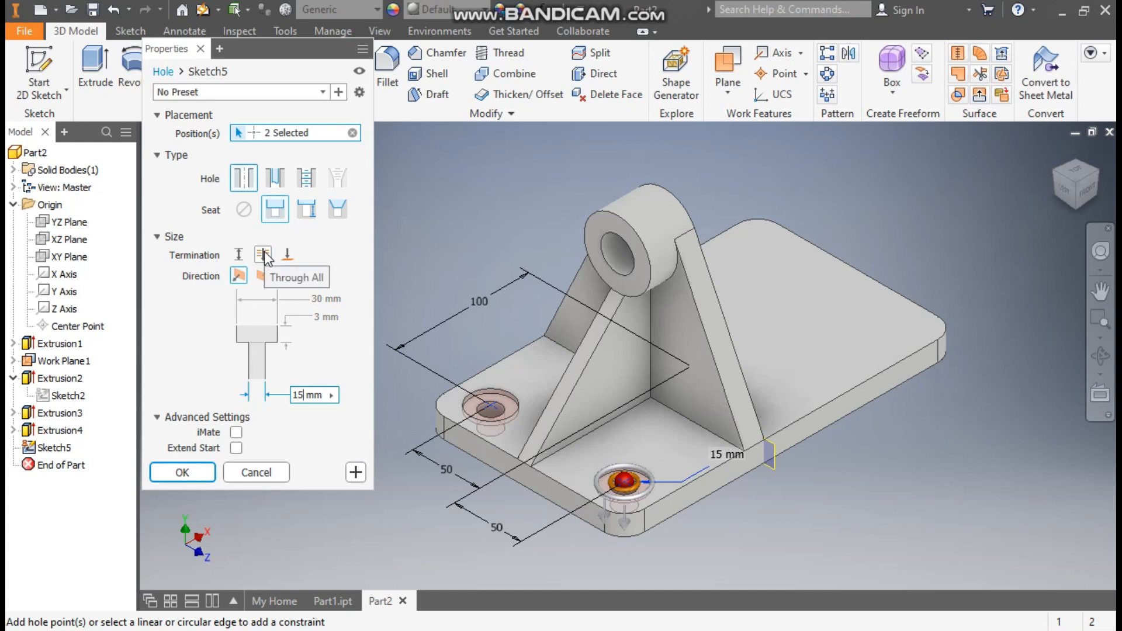
scroll(500, 426, "up", 3)
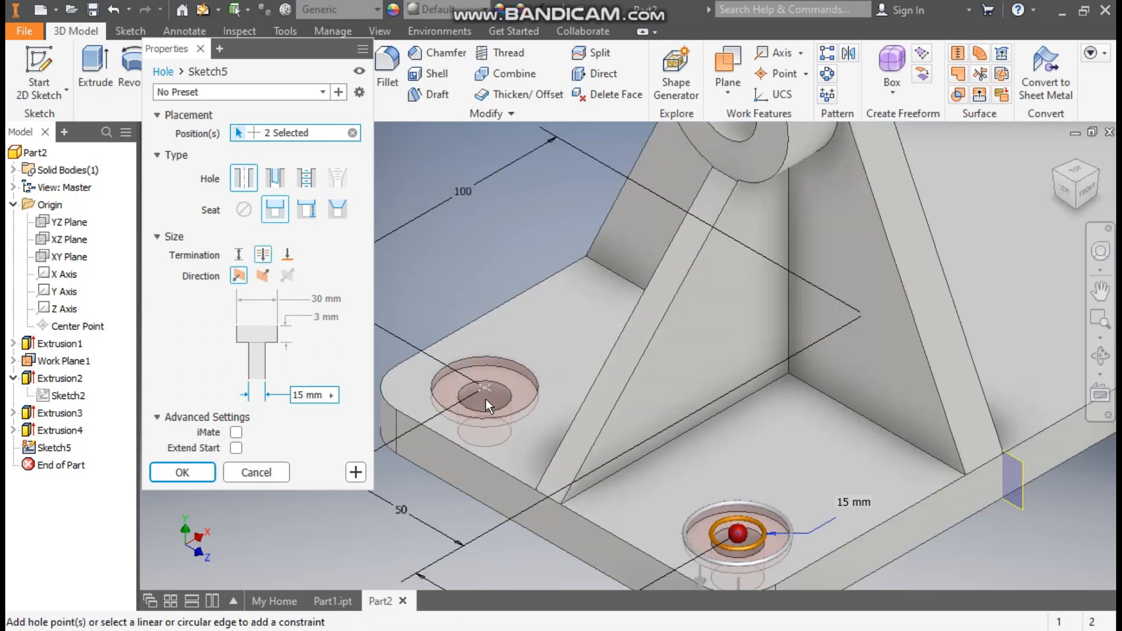
scroll(692, 353, "down", 3)
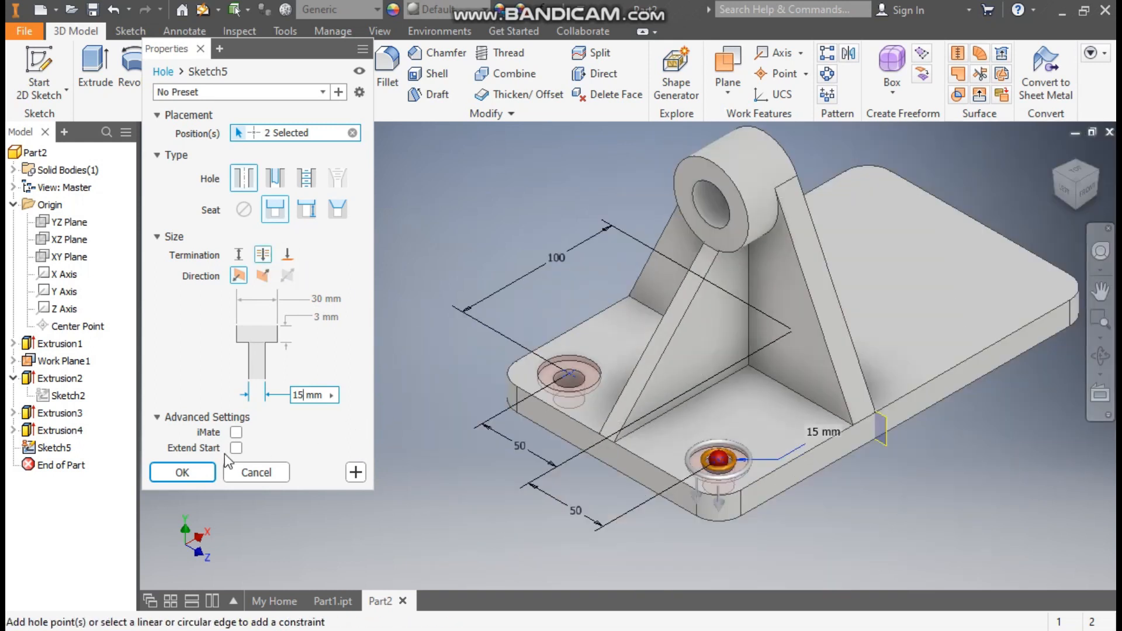
left_click(200, 474)
scroll(391, 298, "down", 1)
middle_click_drag(390, 298, 316, 340)
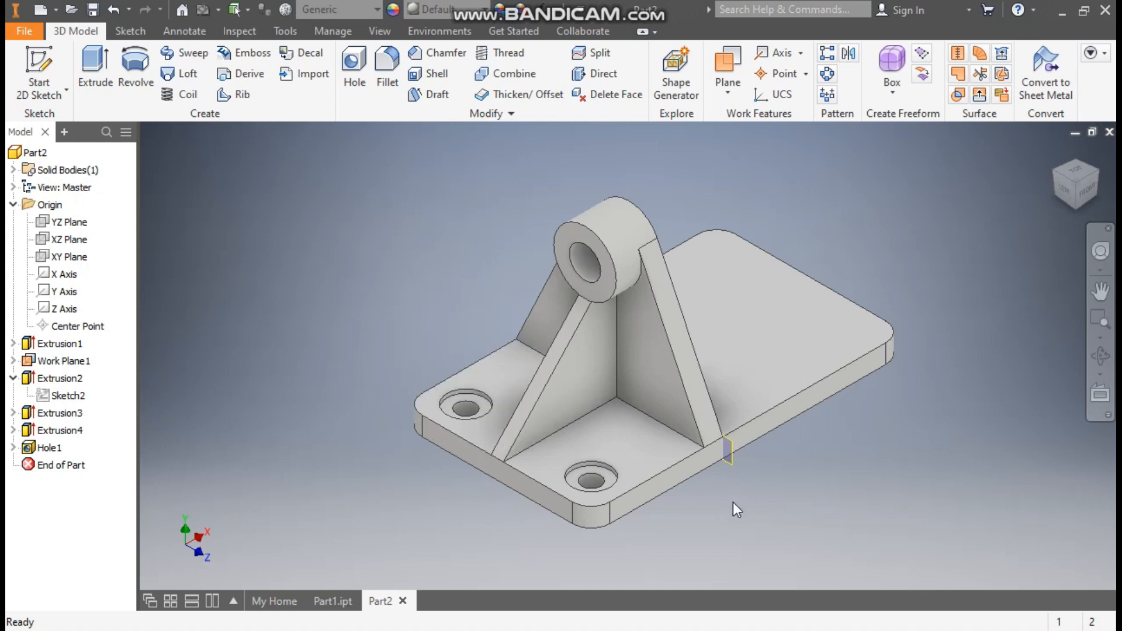
Hide the work plane at the foot of the upright.
left_click(737, 468)
right_click(737, 469)
left_click(760, 491)
Mirror the boss, upright, rib and hole features (Extrusion2, Extrusion3, Extrusion4 and Hole1) about the YZ Plane.
left_click(850, 54)
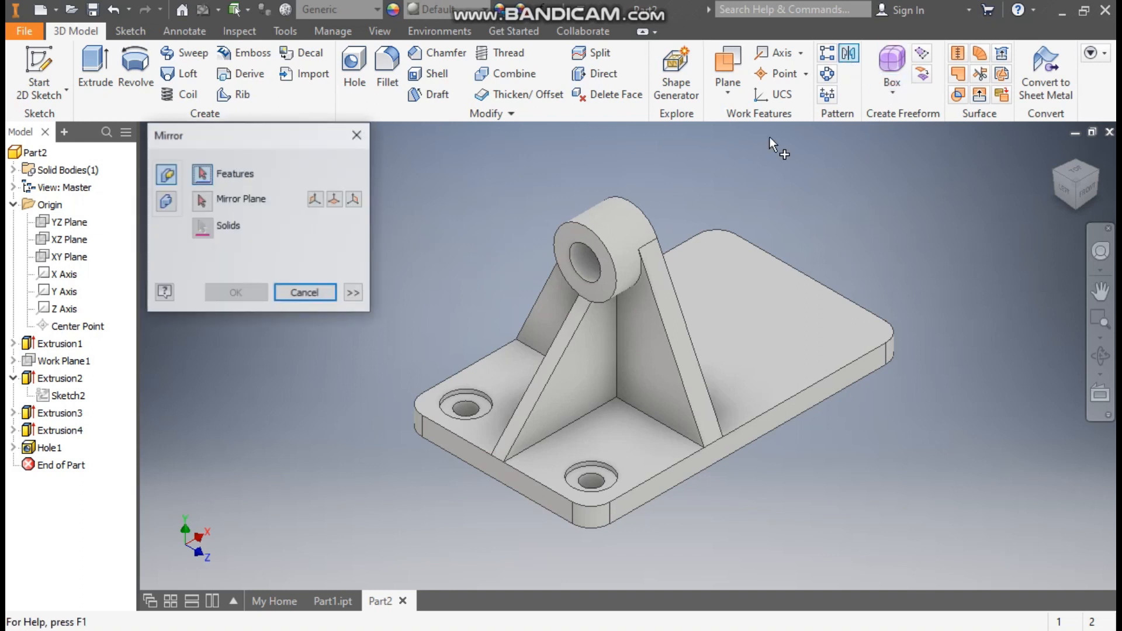
left_click(64, 379)
left_click(63, 414)
left_click(67, 431)
left_click(50, 449)
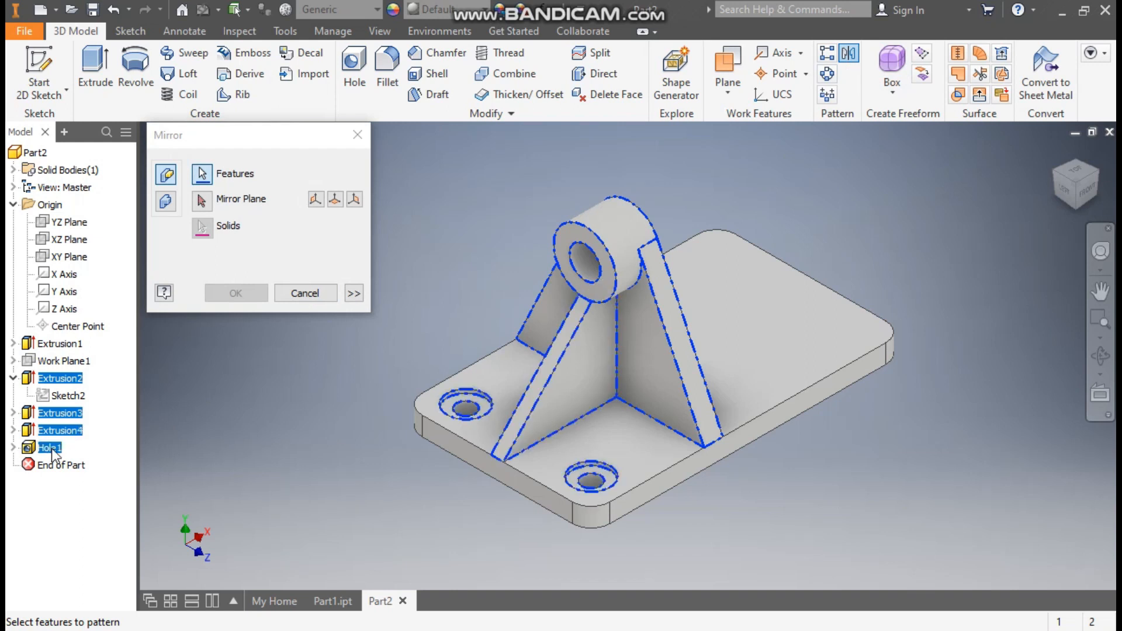
left_click(200, 202)
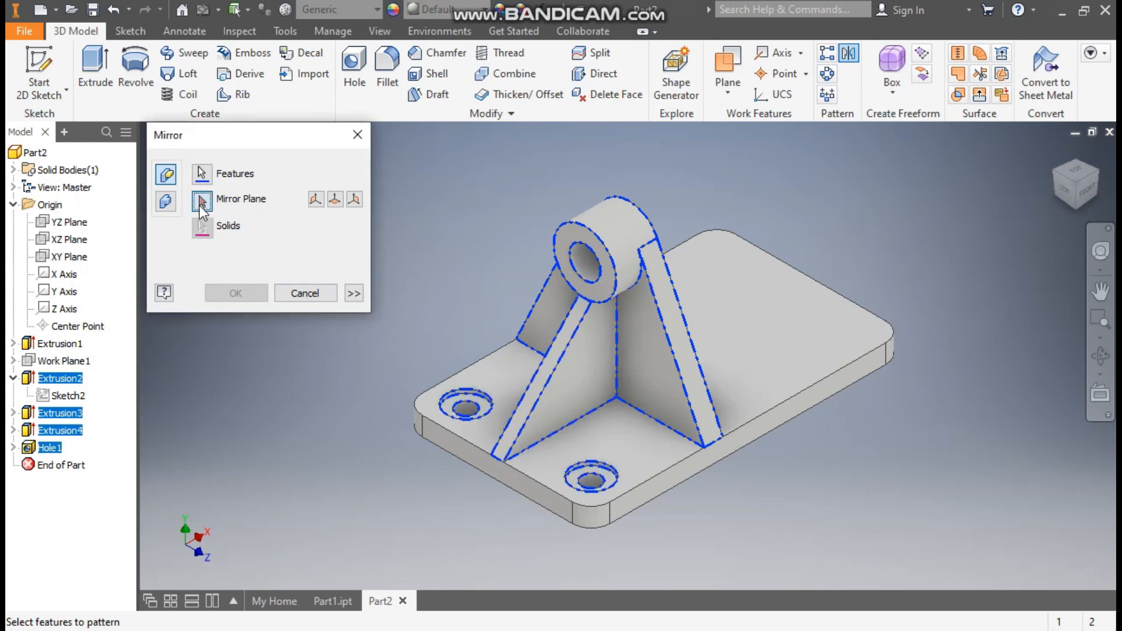
left_click(67, 225)
left_click(1102, 188)
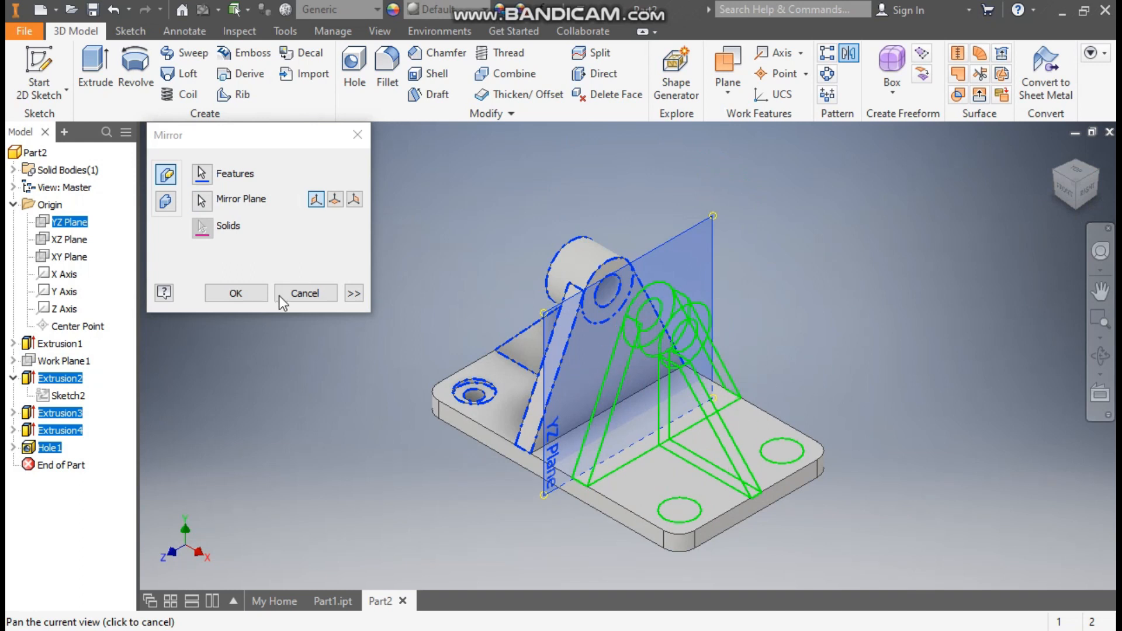
left_click(236, 295)
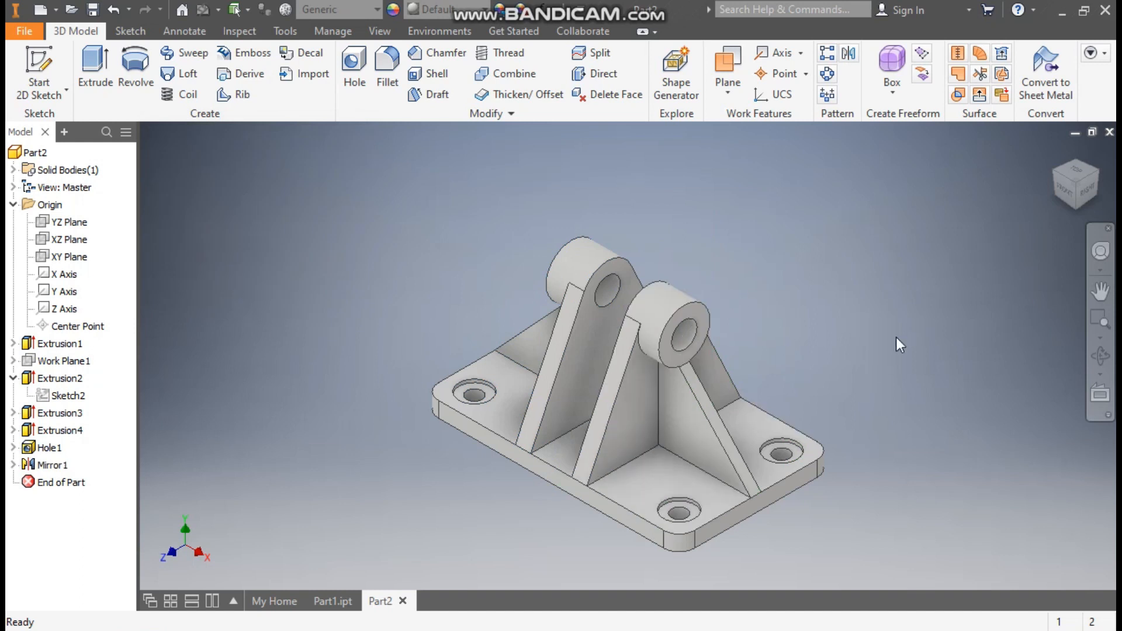
Start a 5 mm constant-radius fillet on the three edges where the original upright, its rib and the plate meet at the front.
left_click(1050, 171)
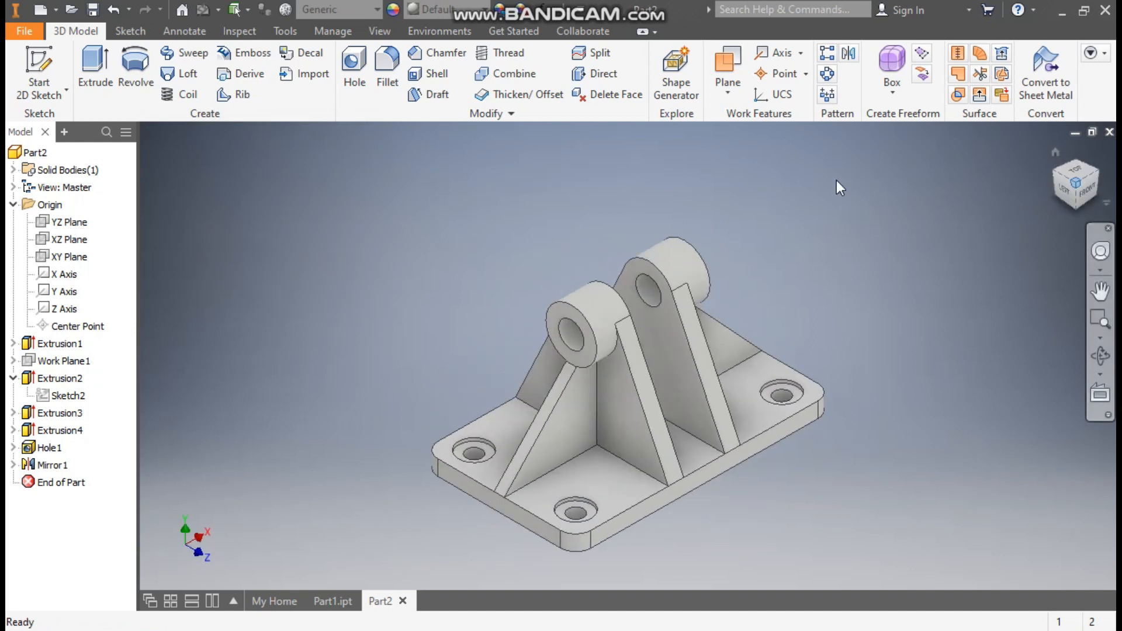
left_click(386, 62)
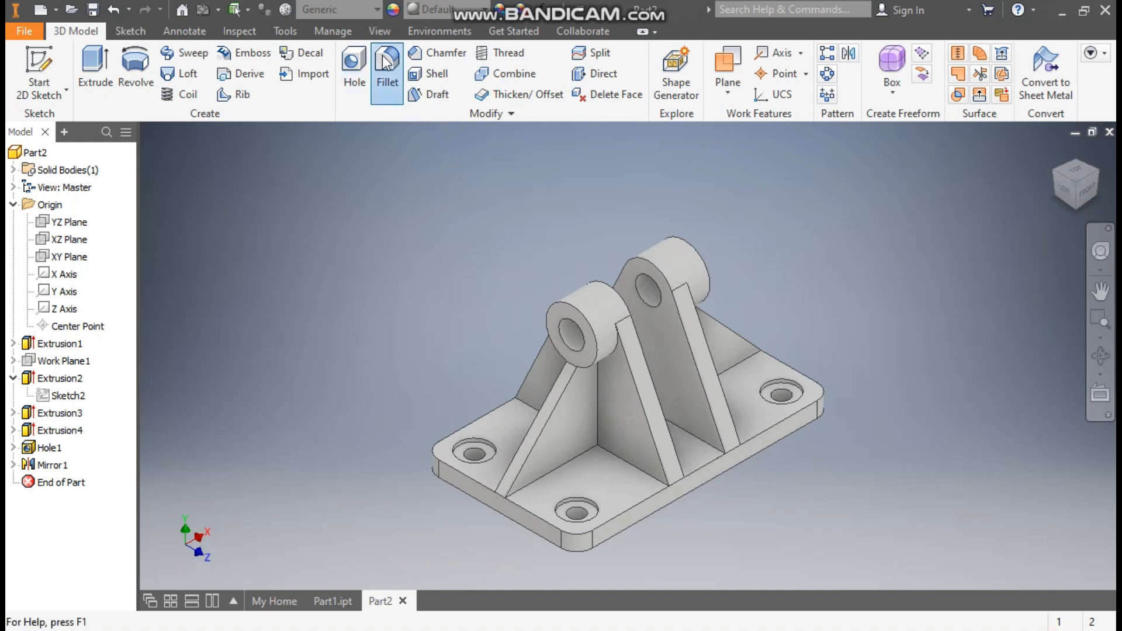
left_click(163, 234)
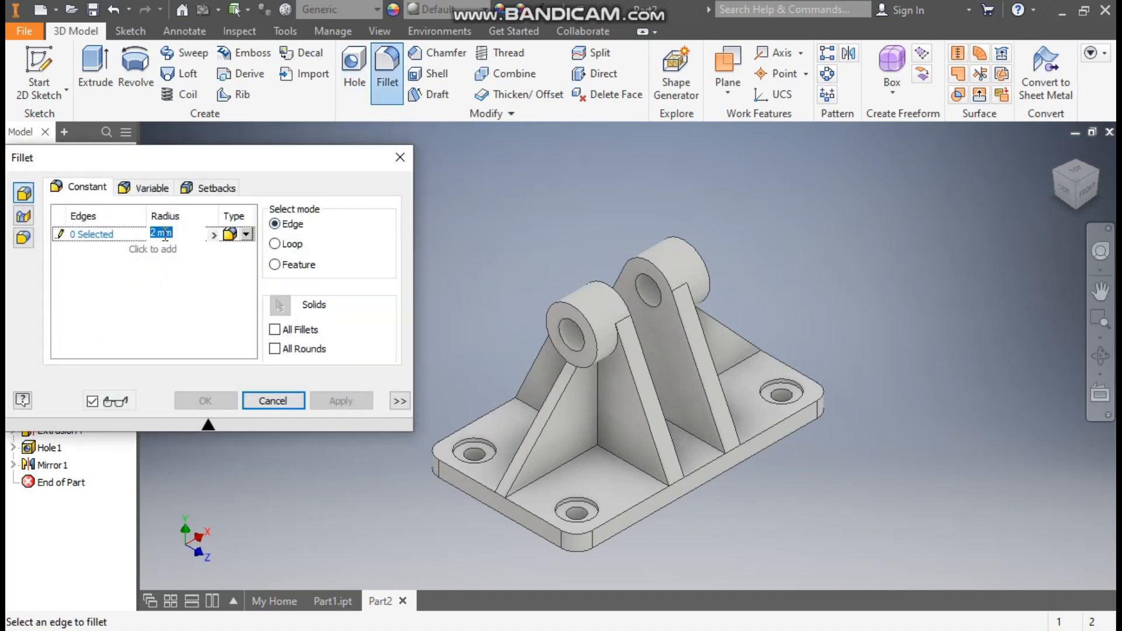
type("5")
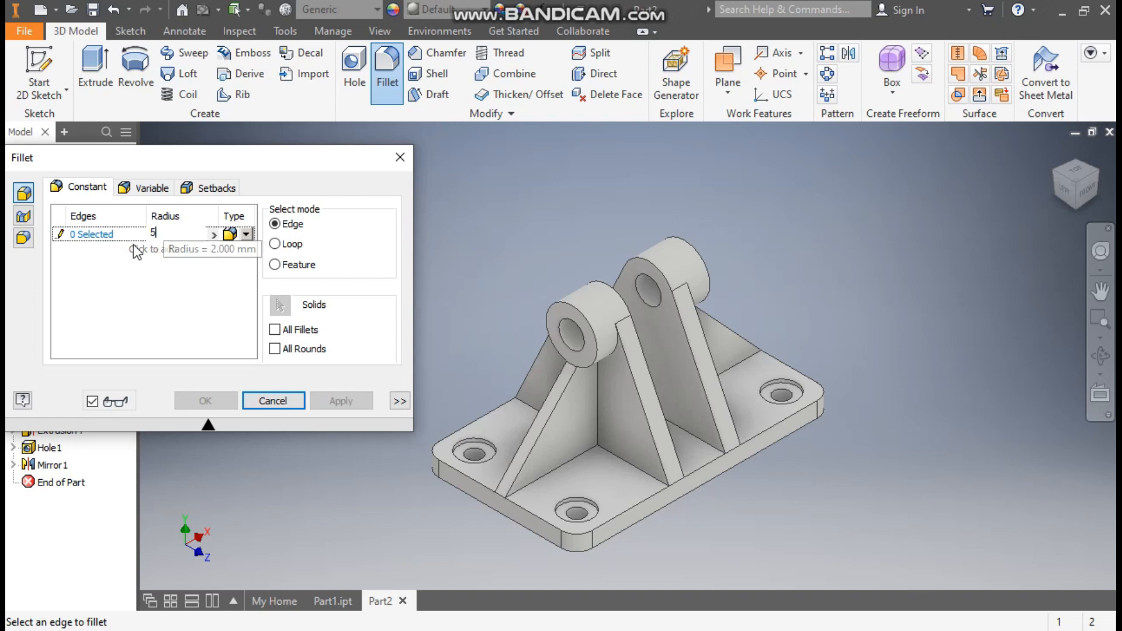
left_click(93, 234)
left_click(565, 465)
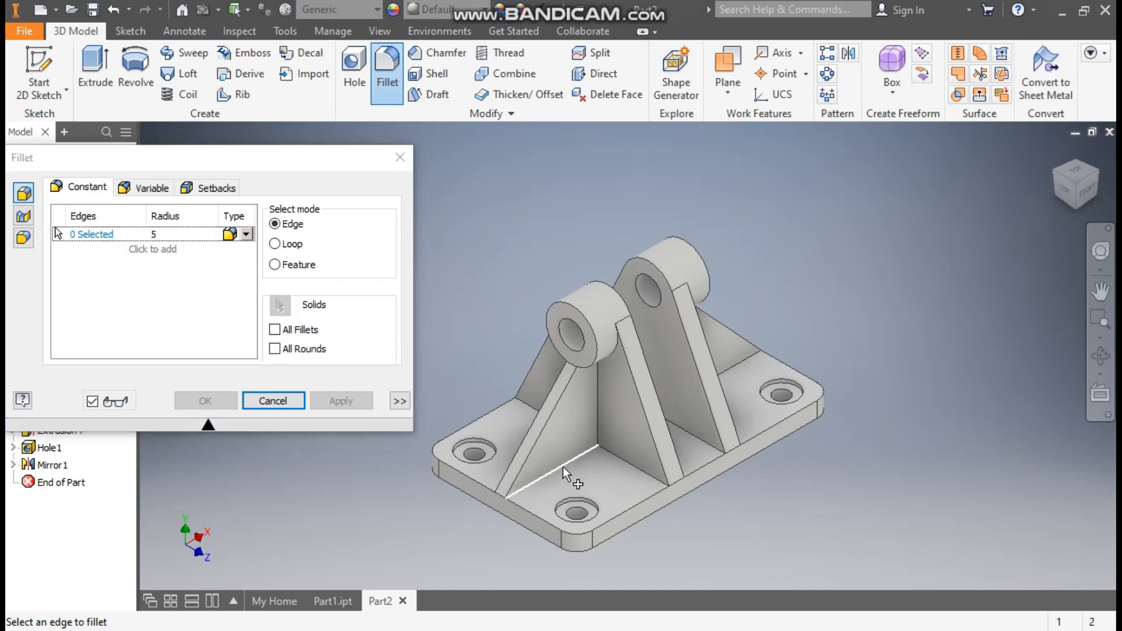
left_click(602, 435)
left_click(603, 437)
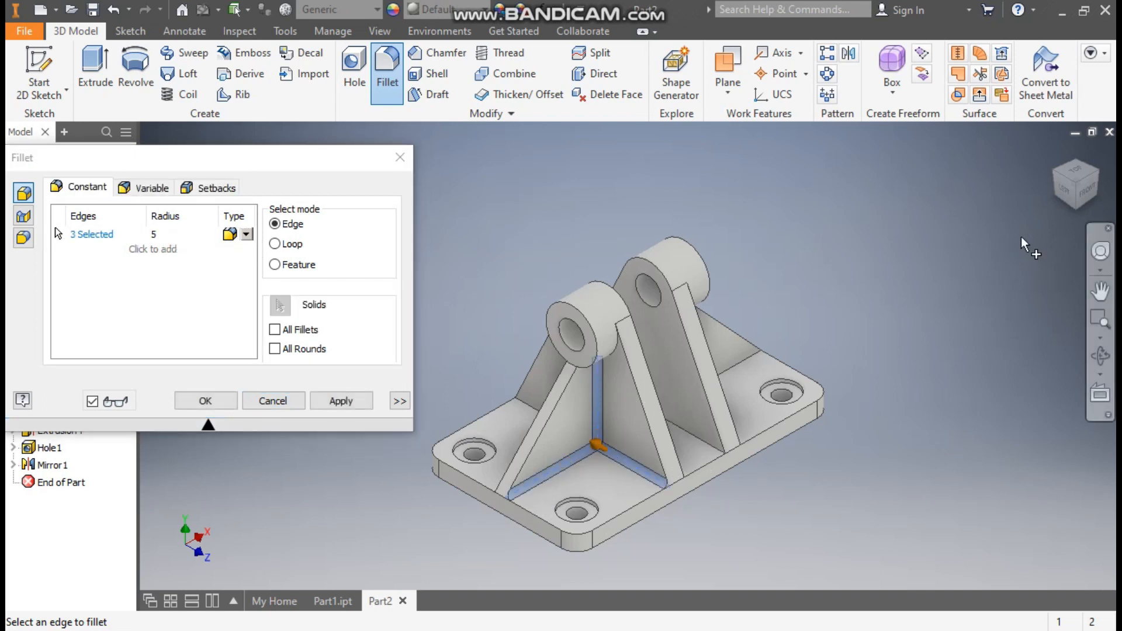
Add the three inner corner edges on the back side of the original upright's rib to the 5 mm fillet.
left_click(1050, 174)
left_click(661, 425)
left_click(651, 455)
left_click(653, 461)
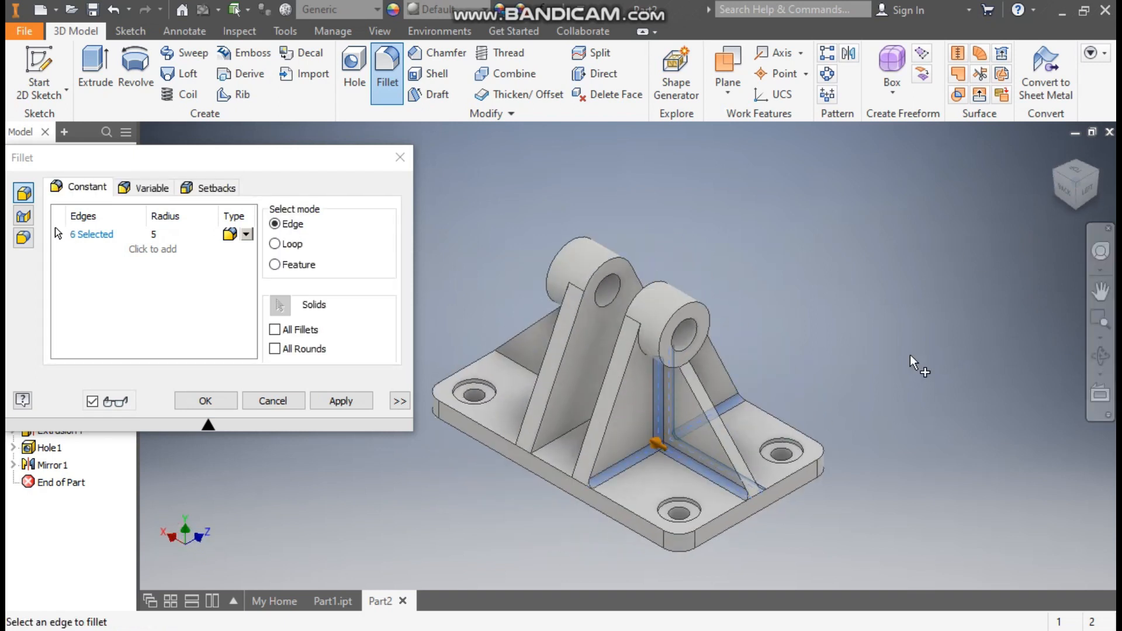
Add the three inner corner edges on the back side of the mirrored upright's rib to the 5 mm fillet.
left_click(1050, 176)
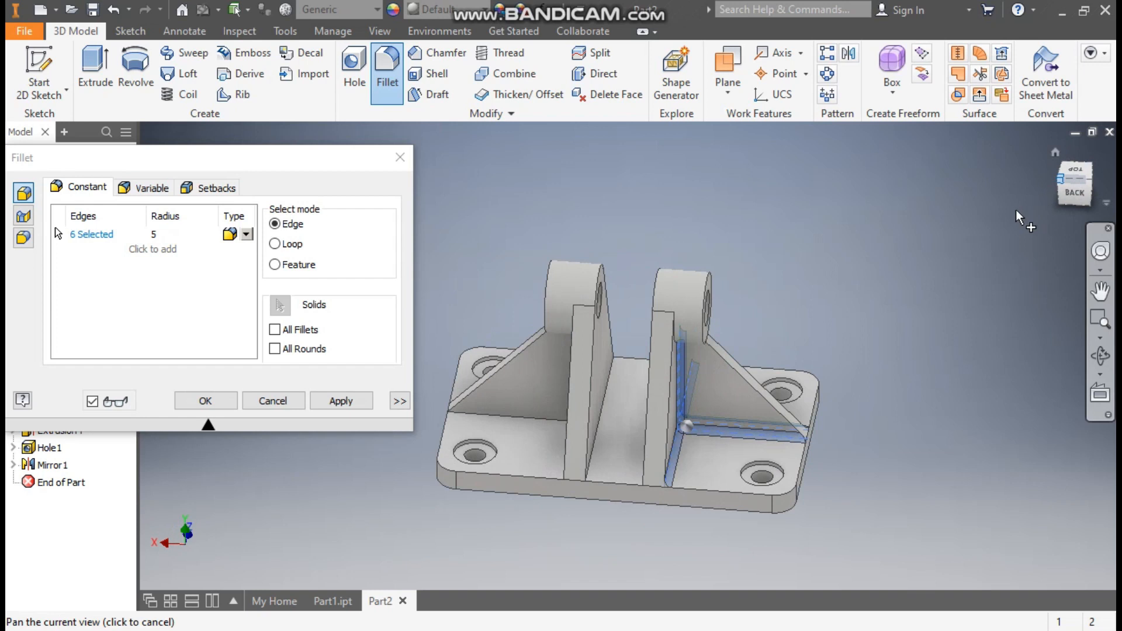
left_click(598, 422)
left_click(588, 455)
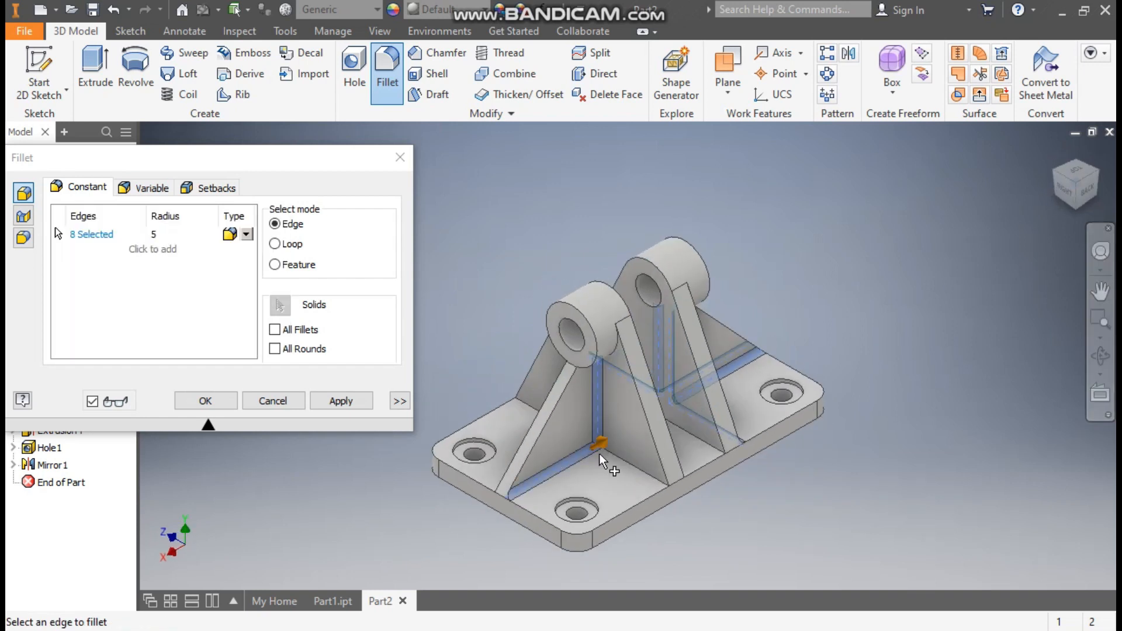
left_click(622, 465)
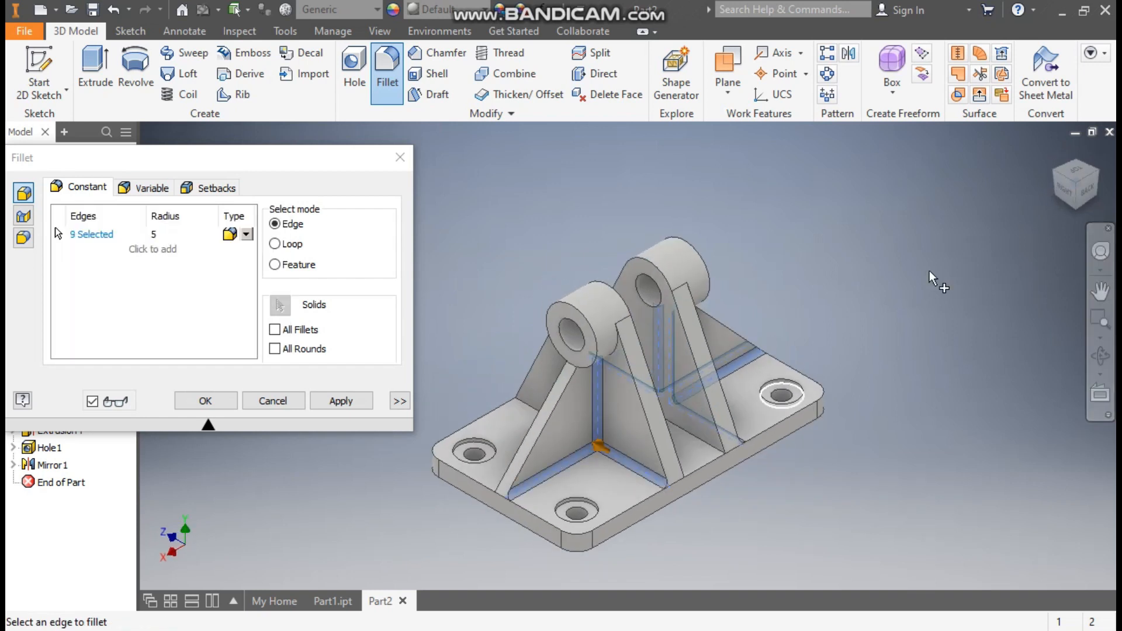
Add the three front-side corner edges of the mirrored rib and apply the 5 mm fillet to all selected edges.
left_click(1052, 178)
left_click(660, 432)
left_click(643, 456)
left_click(689, 461)
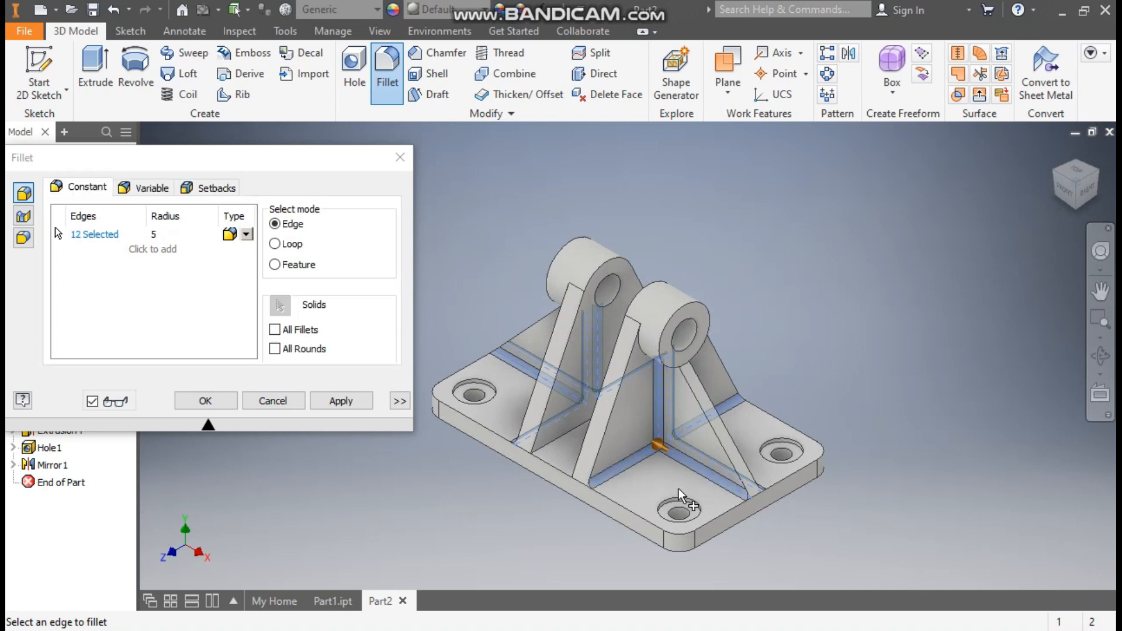
left_click(193, 399)
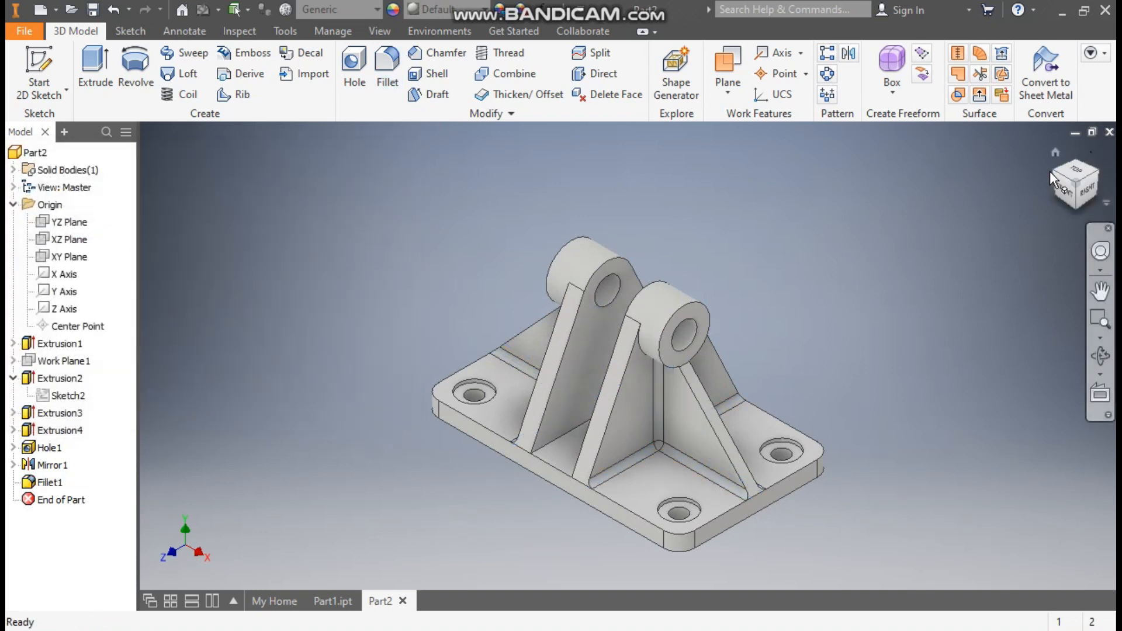
Apply the Chrome - Polished appearance to the whole bracket.
left_click(1055, 174)
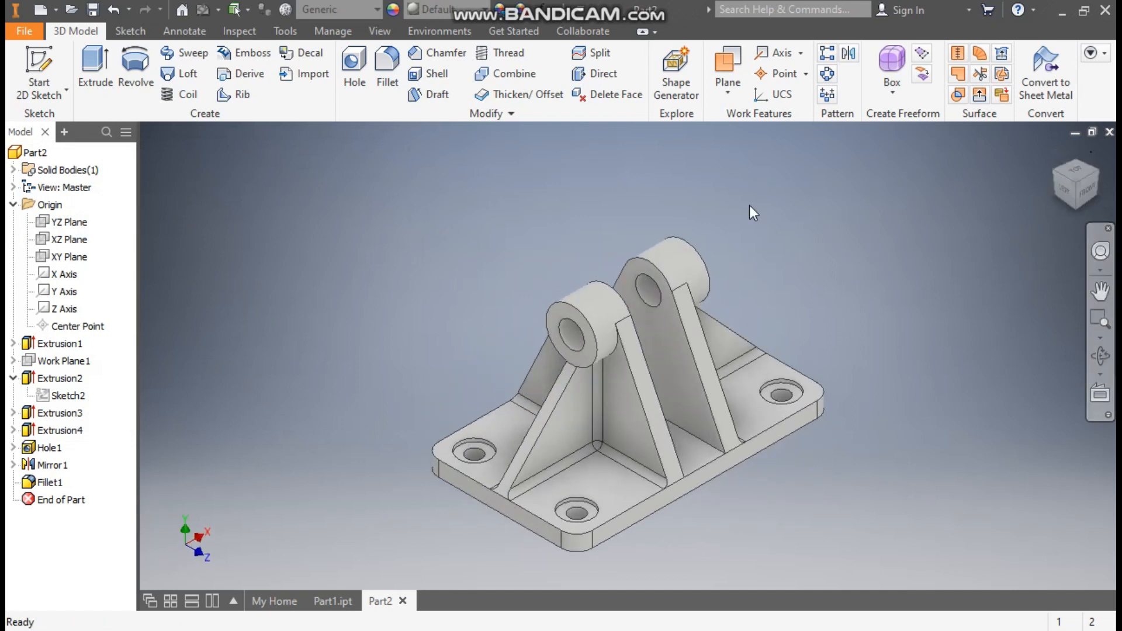
middle_click_drag(450, 276, 448, 243)
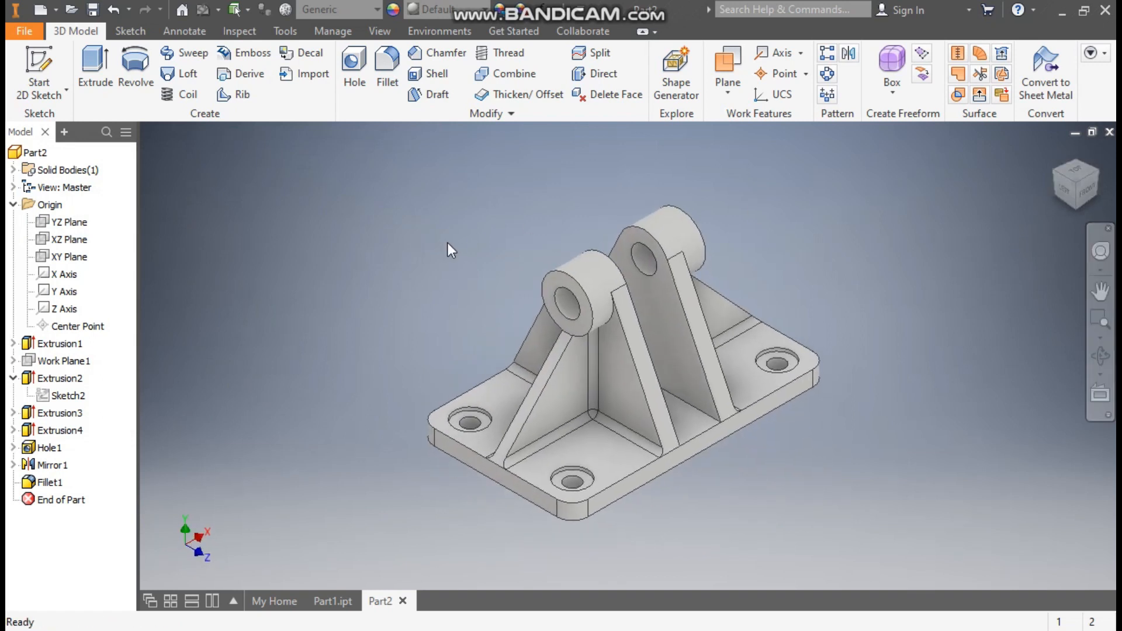
left_click(456, 15)
scroll(461, 257, "up", 9)
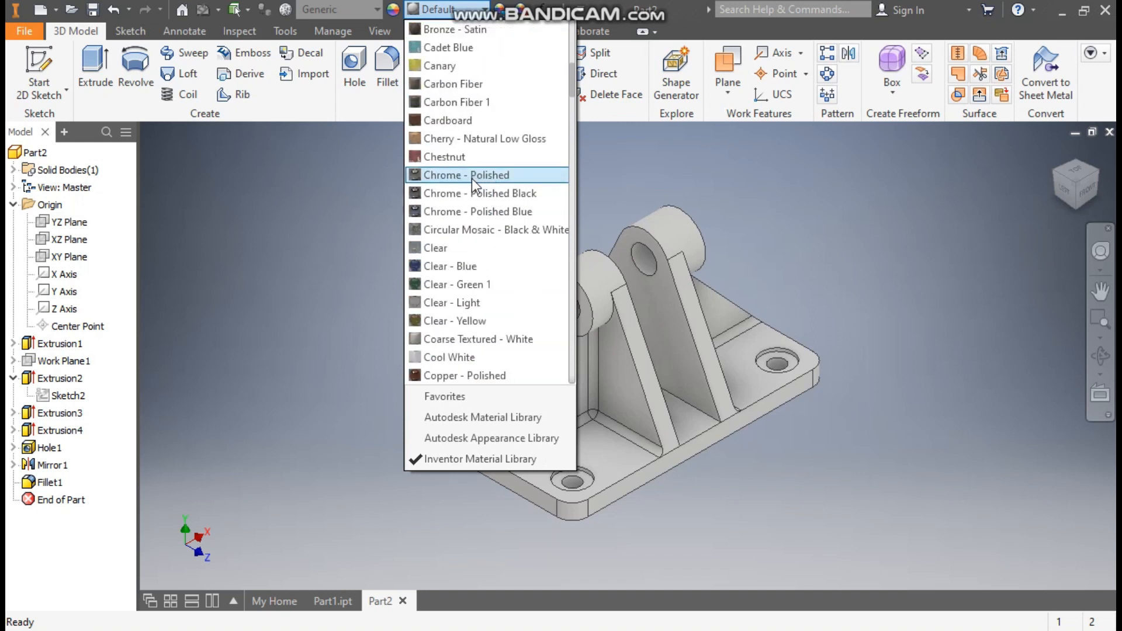
left_click(479, 175)
scroll(449, 234, "down", 2)
middle_click_drag(449, 235, 433, 206)
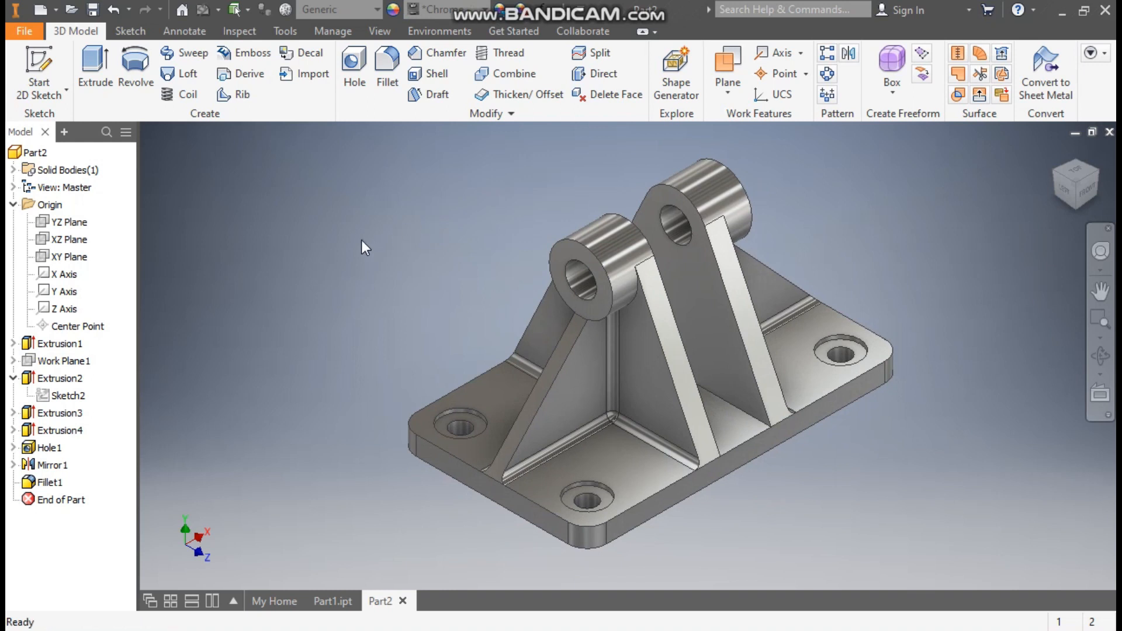